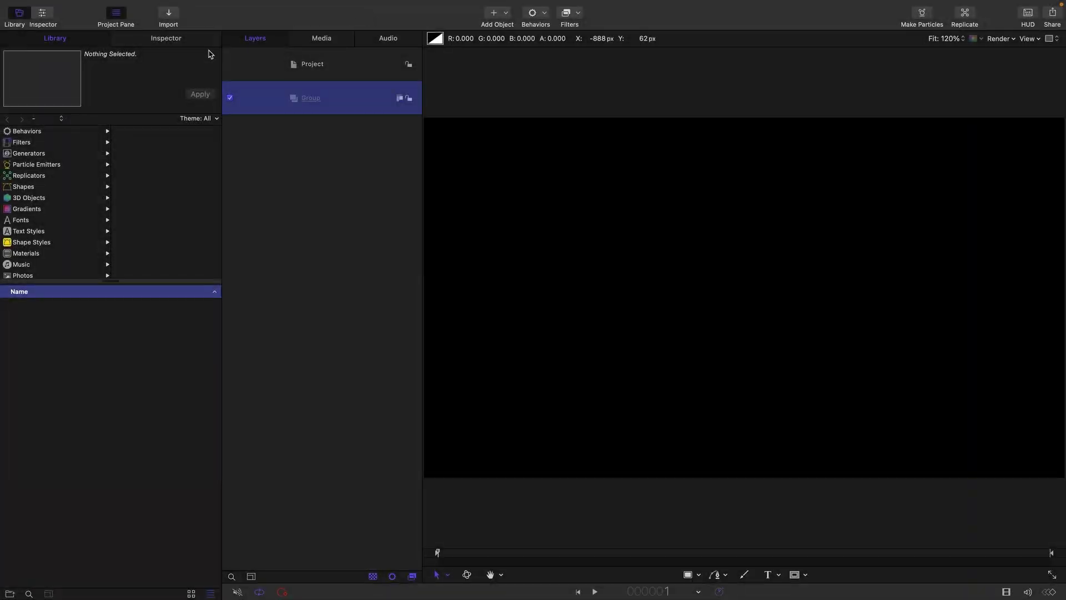
Step: Show the Inspector with the empty Group layer's transform and blending properties
key("super+j")
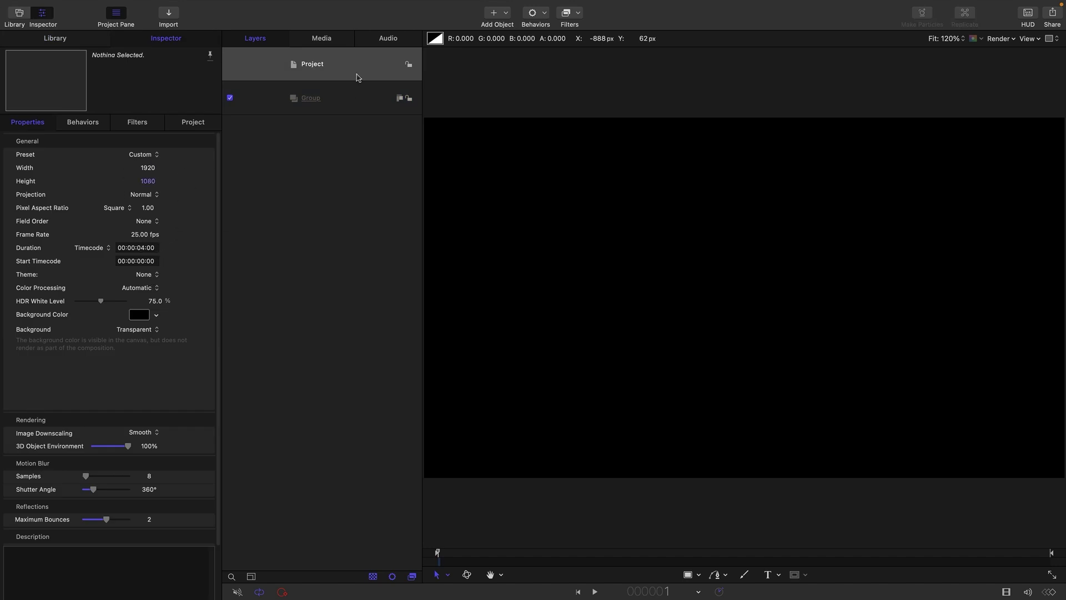
left_click(358, 101)
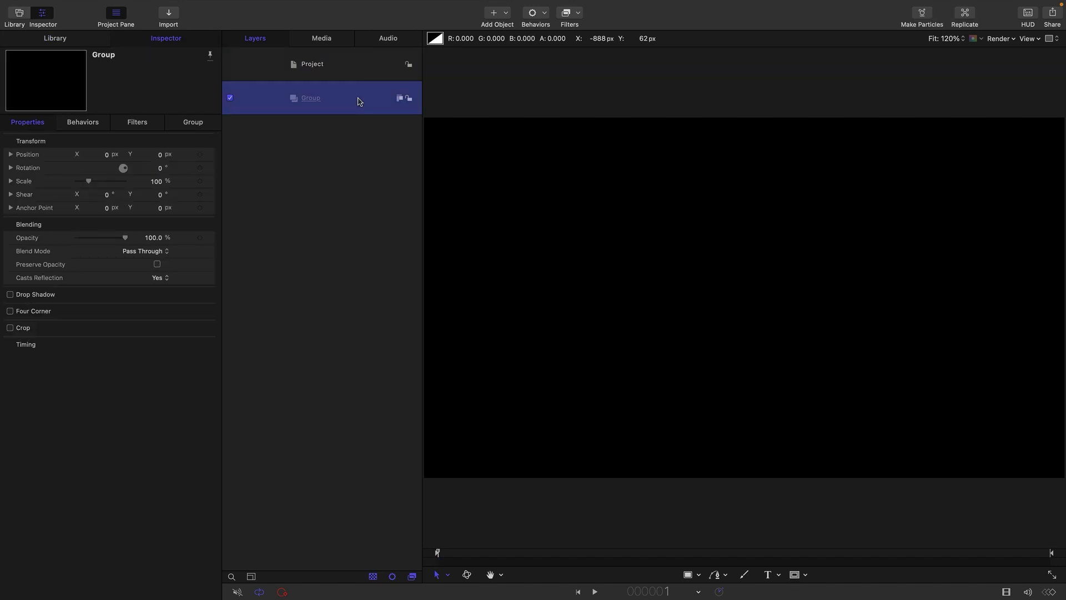
Step: Paste the 'CIRCLES OF YOUR MIND' title text layer into the Group and deselect it
key("super+v")
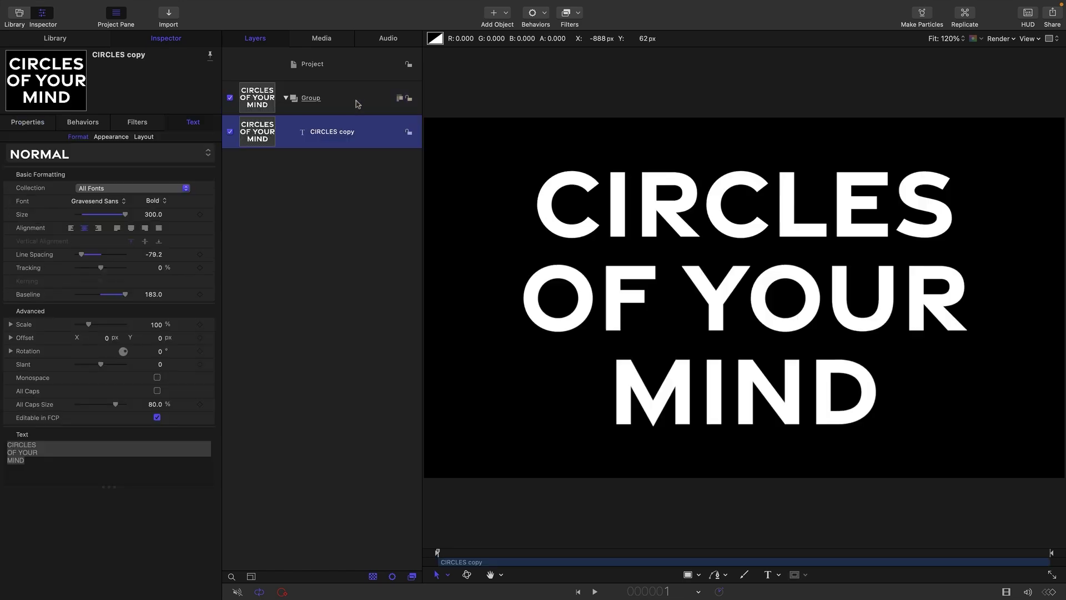
left_click(355, 67)
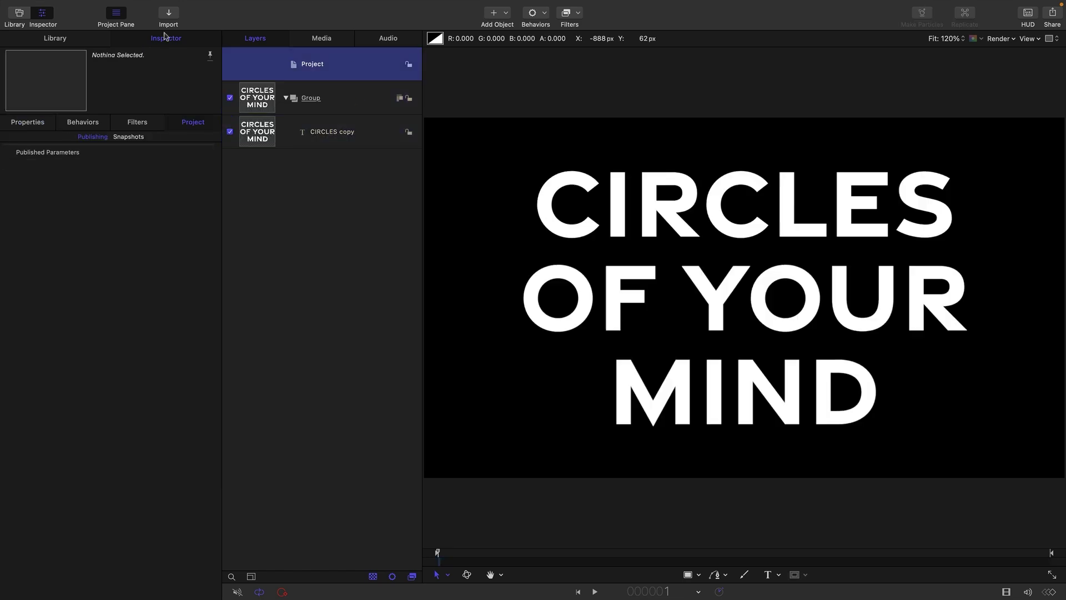
left_click(507, 13)
Step: Add a Concentric Shapes generator with Gradient colouring set to Repeat
mouse_move(516, 133)
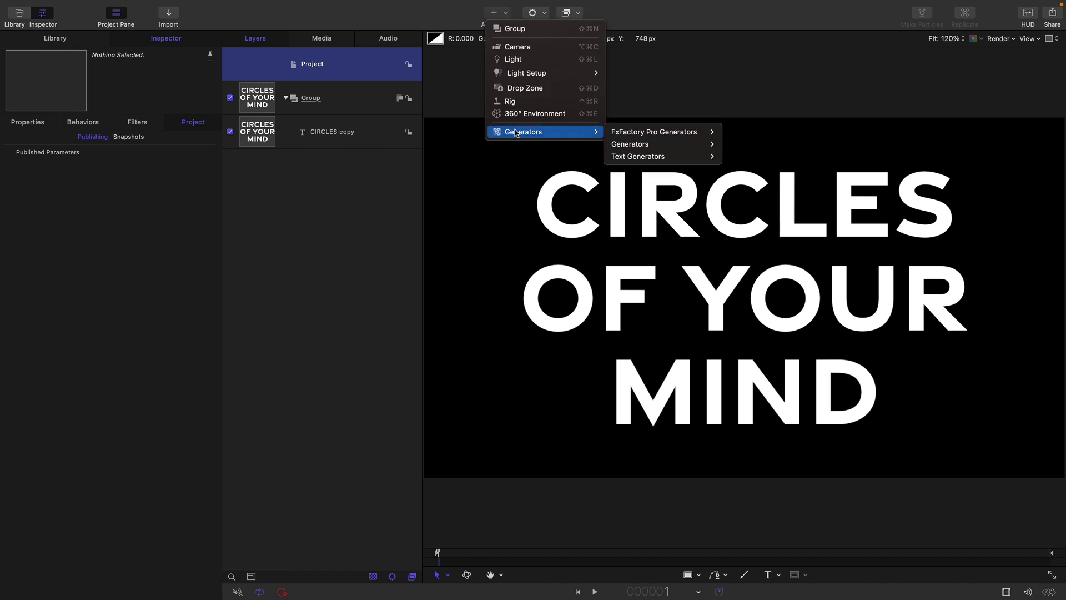
mouse_move(632, 146)
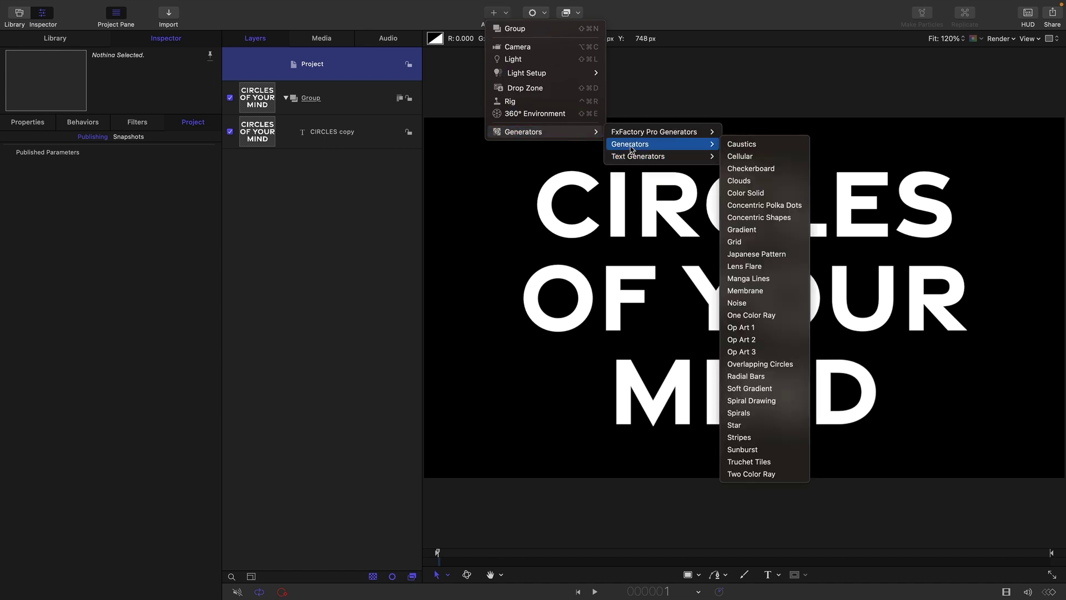
left_click(773, 222)
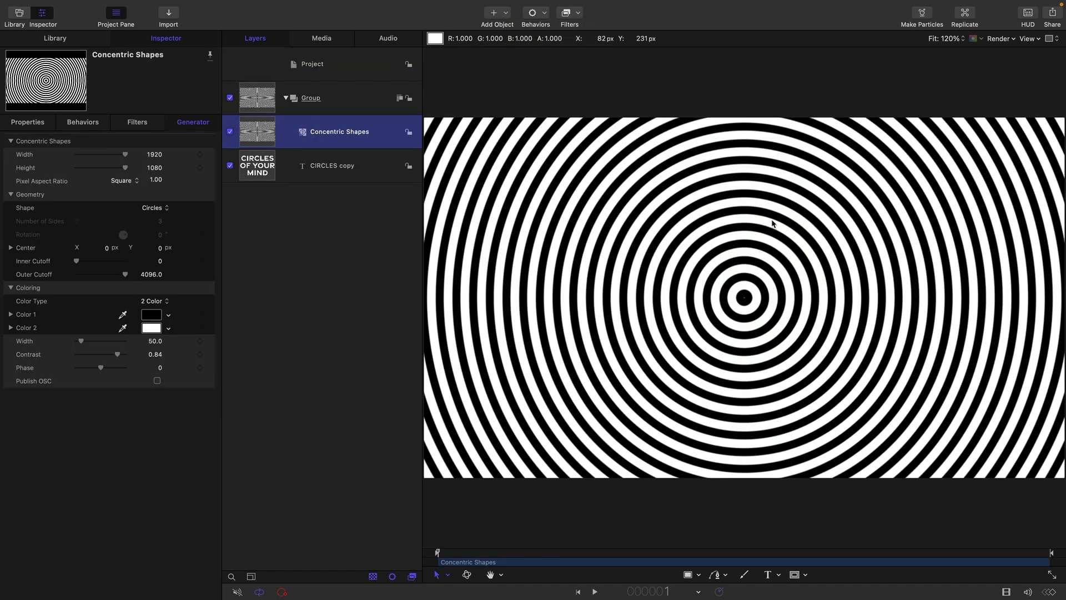
left_click(156, 301)
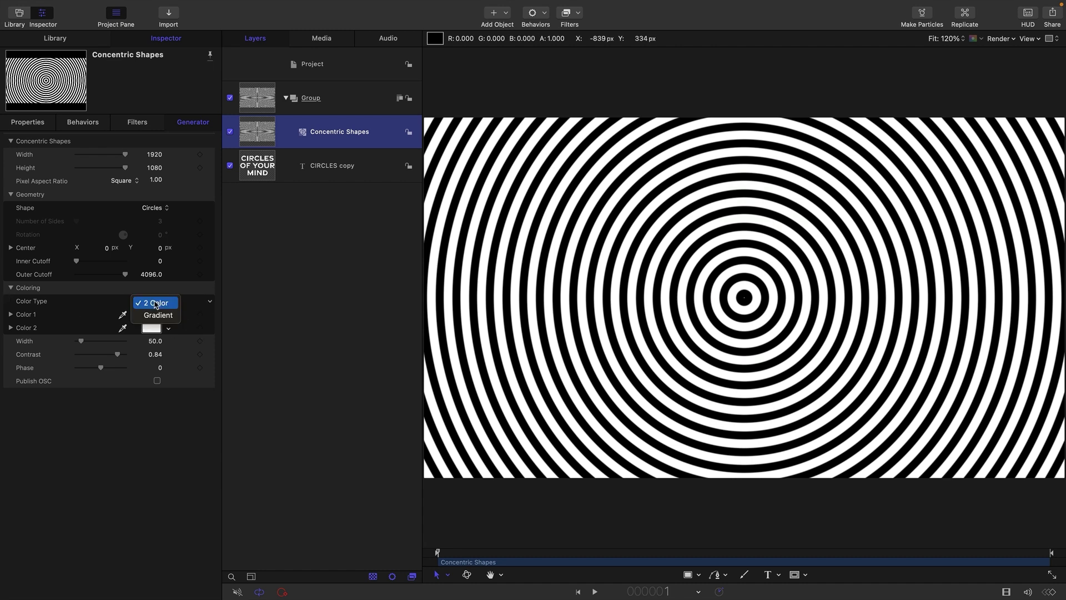
left_click(157, 316)
left_click(139, 330)
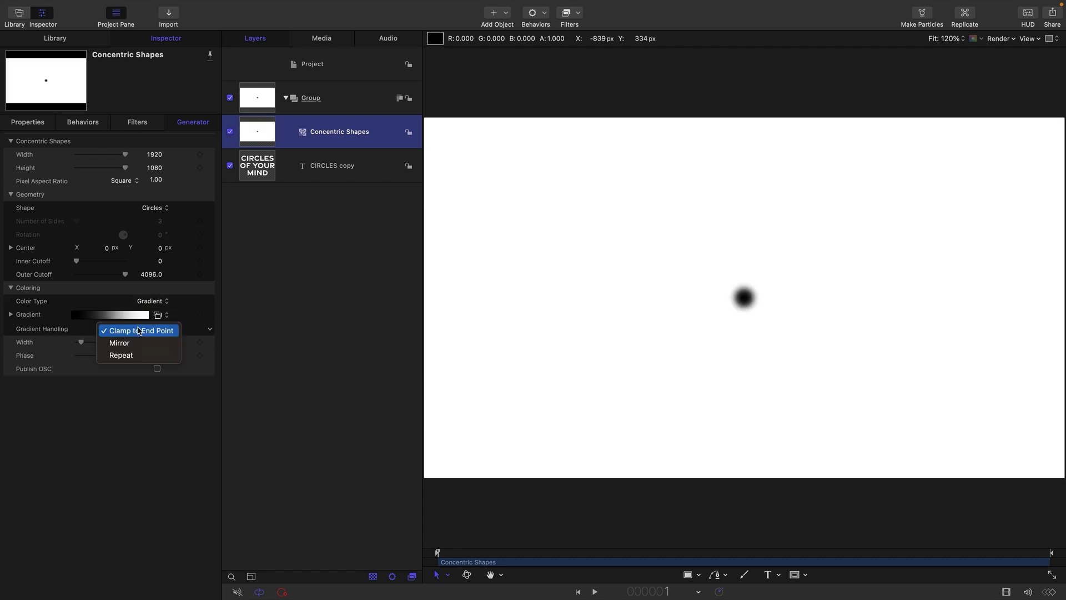
left_click(135, 355)
Step: Recolour the gradient stops: red at left, green near 30%, new blue stop near 65%
left_click(10, 315)
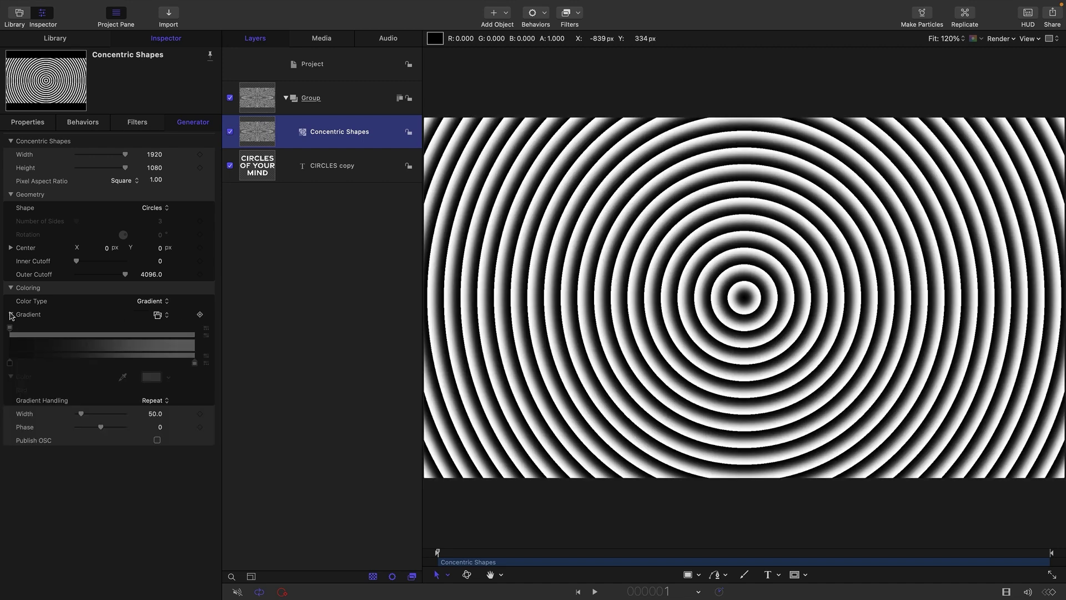
left_click(10, 364)
left_click_drag(79, 394, 125, 391)
left_click(195, 363)
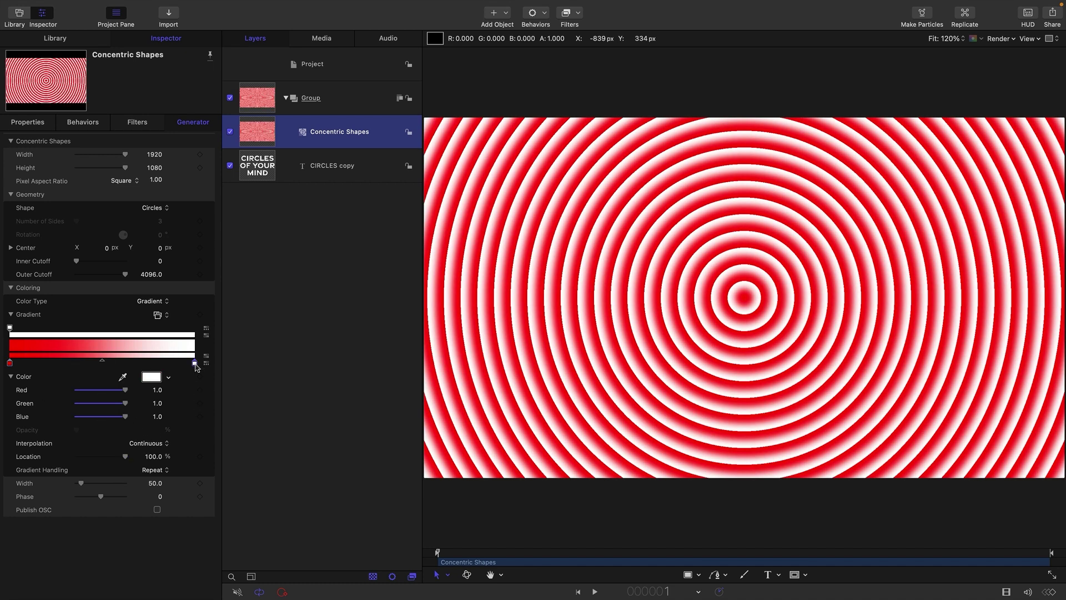
left_click_drag(196, 368, 156, 367)
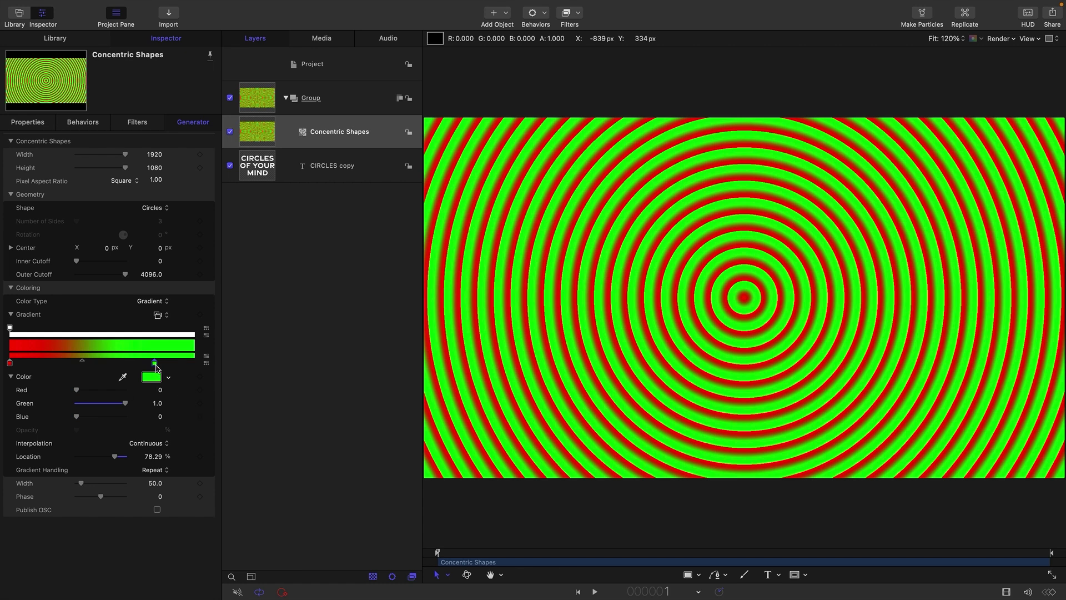
left_click_drag(156, 367, 65, 364)
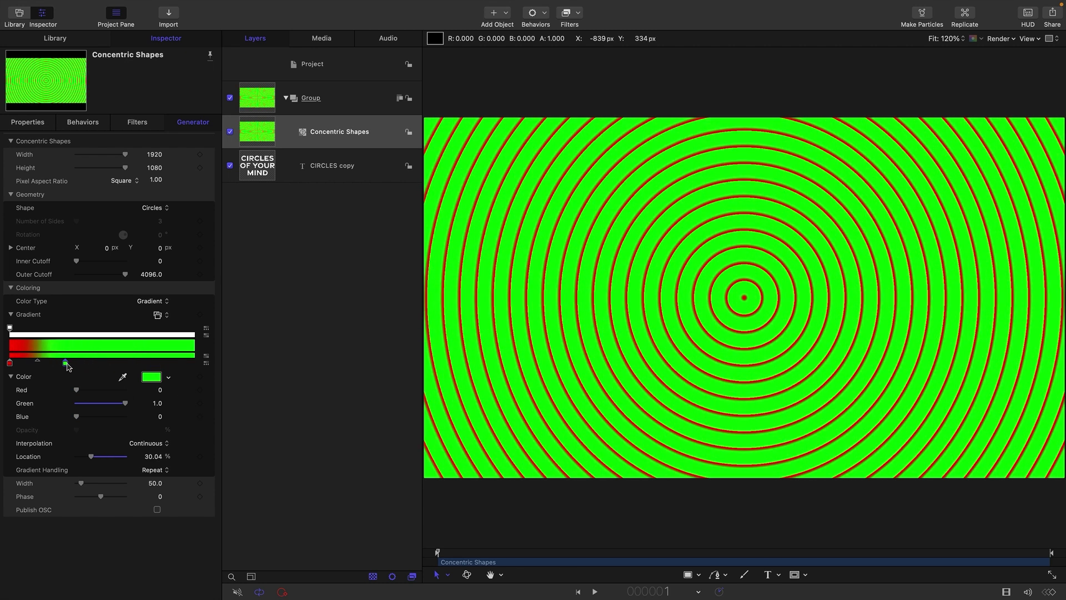
left_click(130, 364)
mouse_move(124, 403)
left_mouse_down()
mouse_move(76, 404)
mouse_move(126, 416)
left_mouse_up()
Step: Set the red and green gradient stops' Interpolation to Constant
left_click(10, 363)
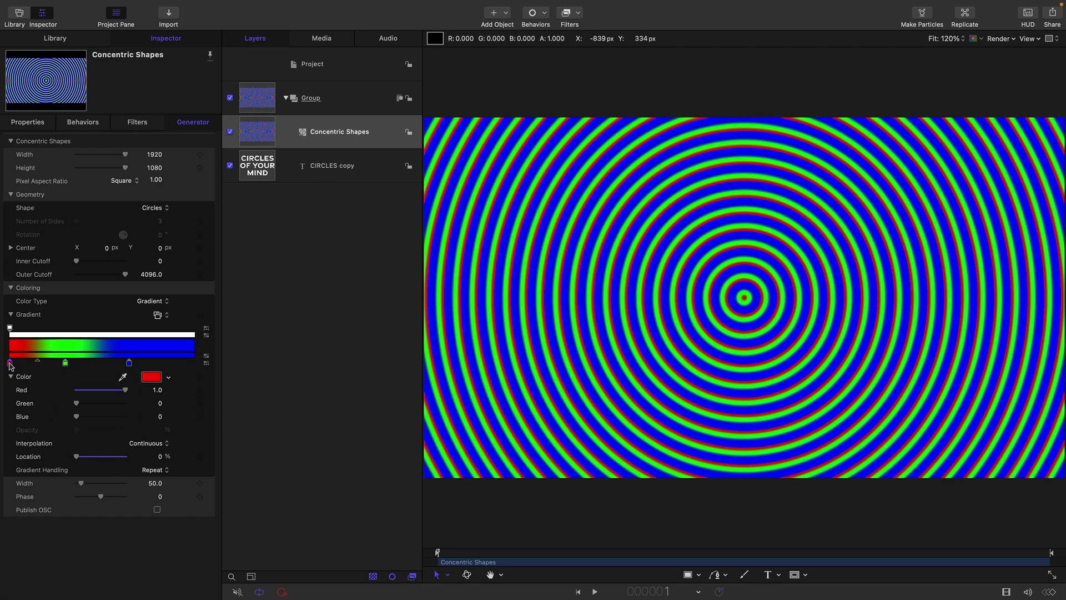
left_click(151, 444)
left_click(147, 420)
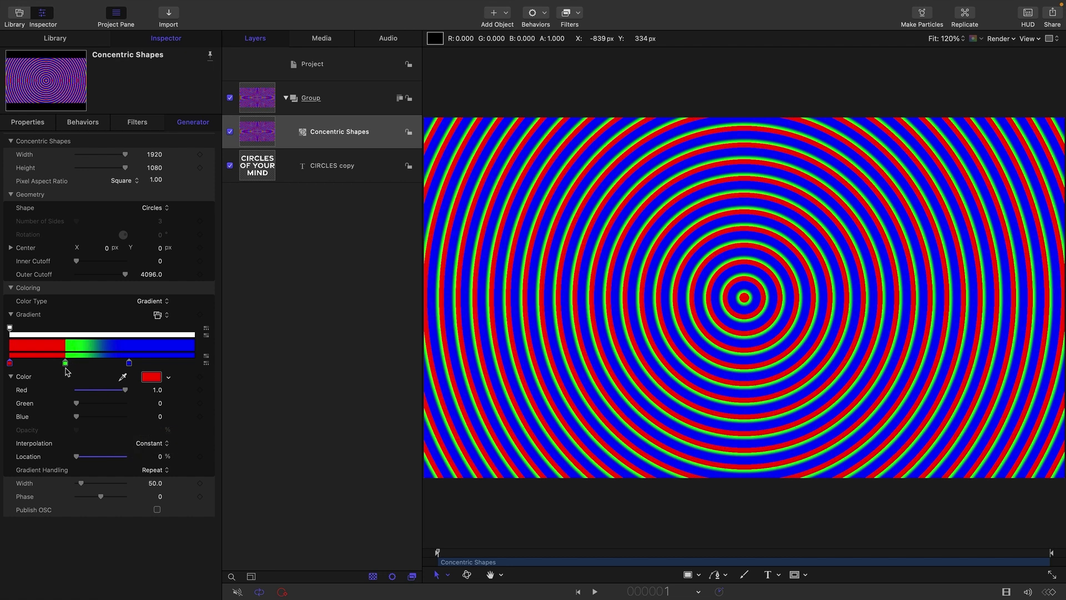
left_click(66, 364)
left_click(148, 444)
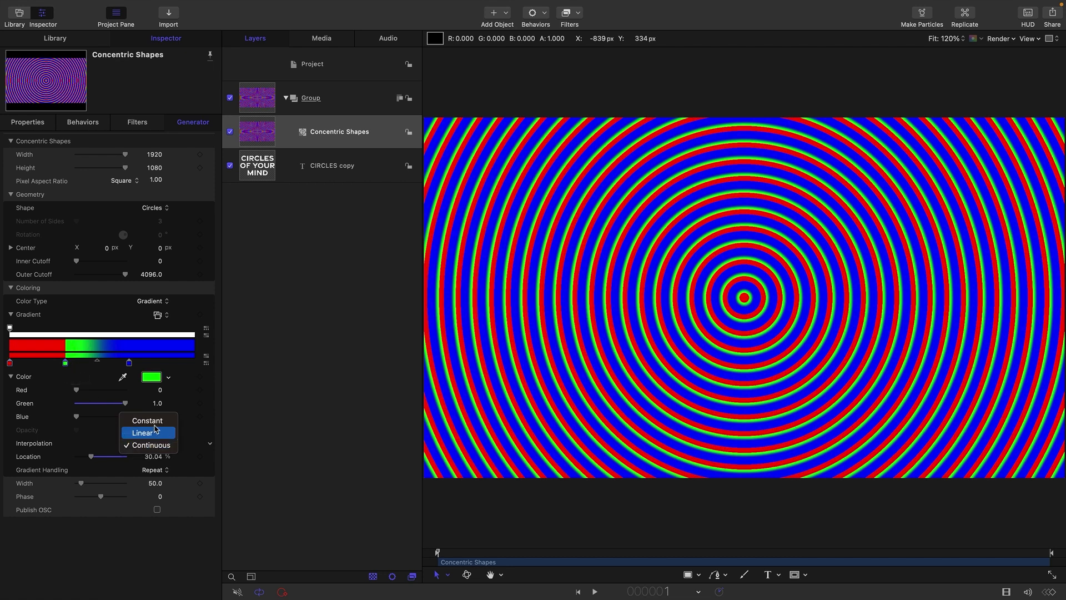
left_click(154, 424)
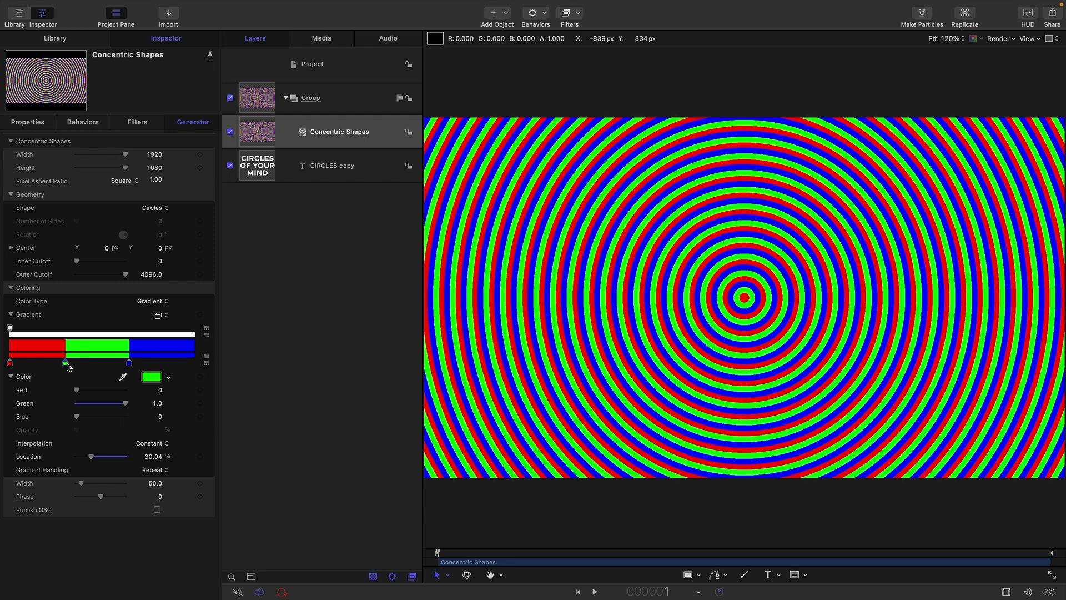
Step: Place the green stop at Location 33 and the blue stop at 66
left_click(156, 457)
type("33")
key("Return")
left_click(129, 363)
type("6")
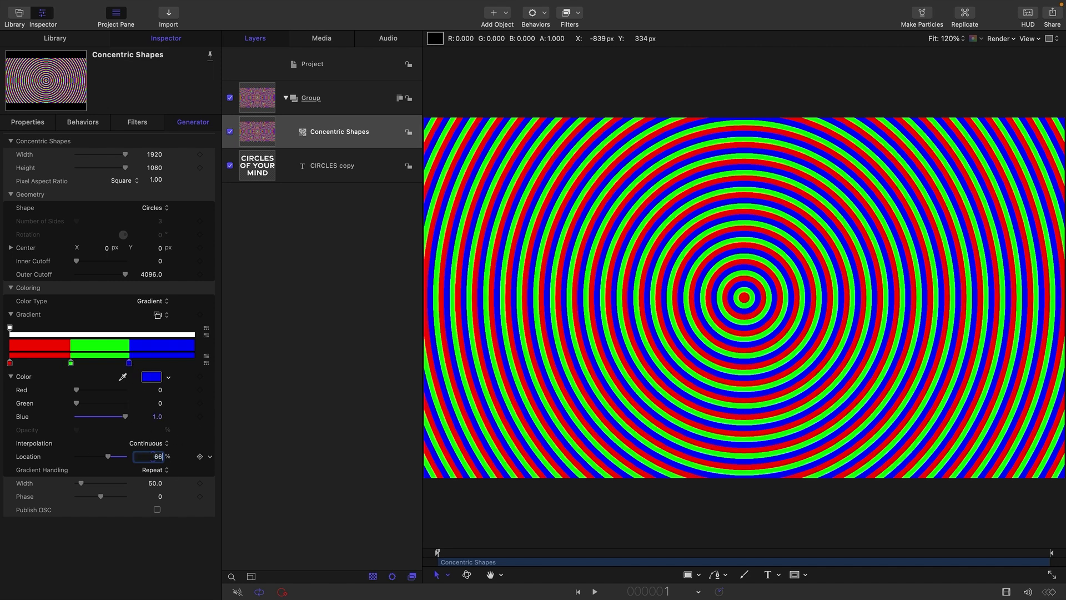
type("6")
key("Return")
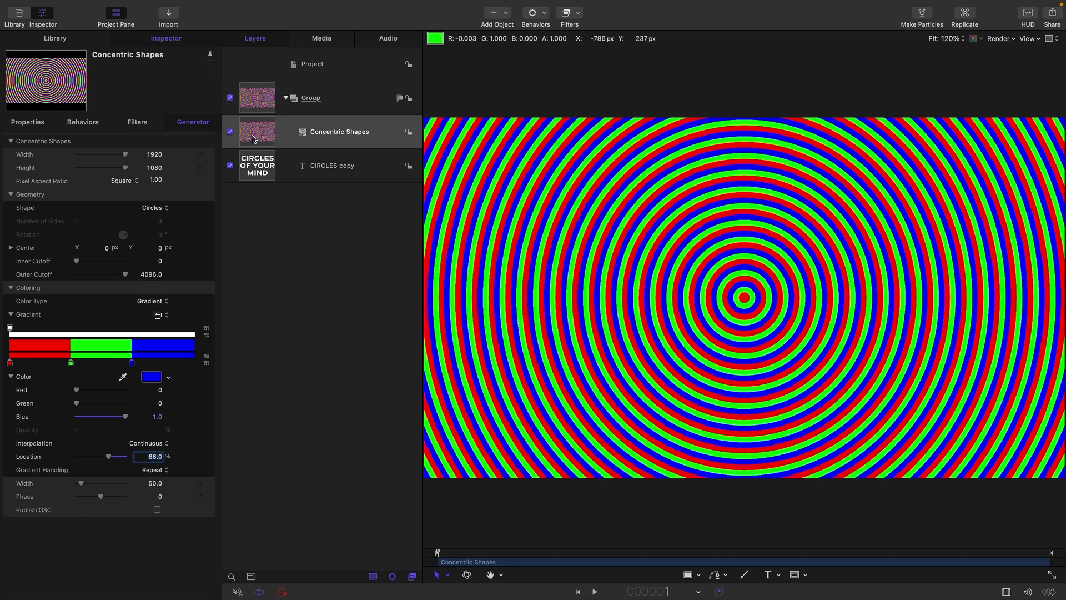
Step: Move Concentric Shapes into a new group named Matte and set band Width to 80
left_click_drag(252, 138, 267, 69)
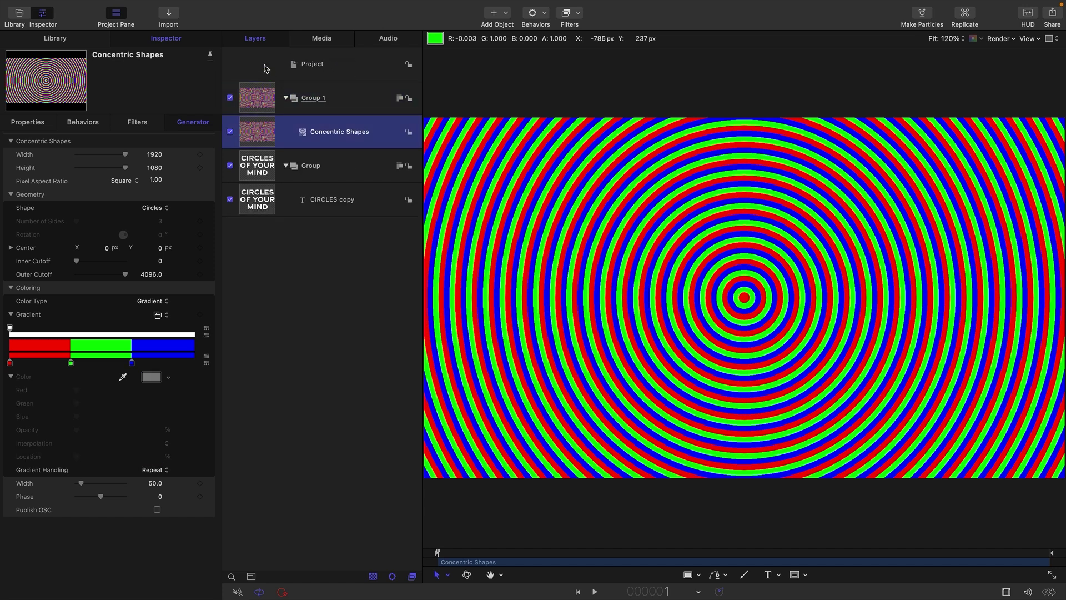
double_click(313, 99)
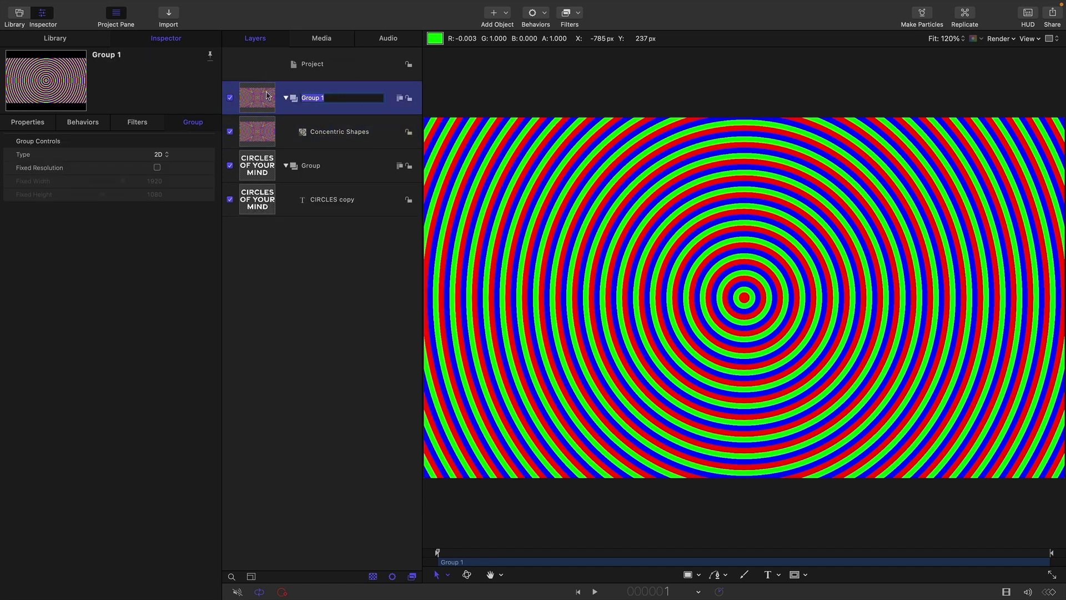
type("Matte")
left_click(254, 134)
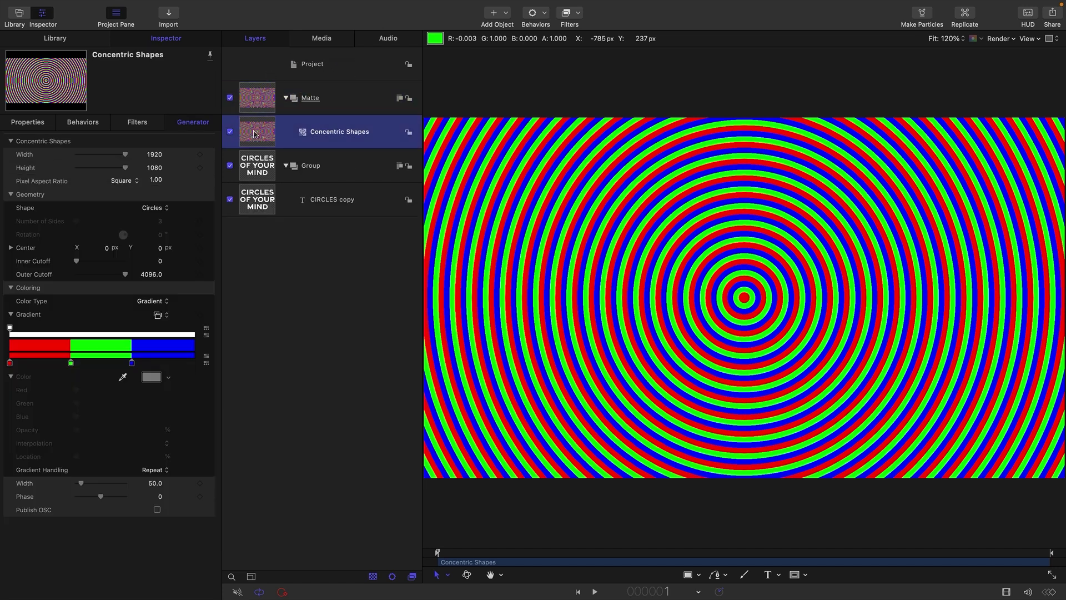
left_click(156, 483)
type("80")
key("Return")
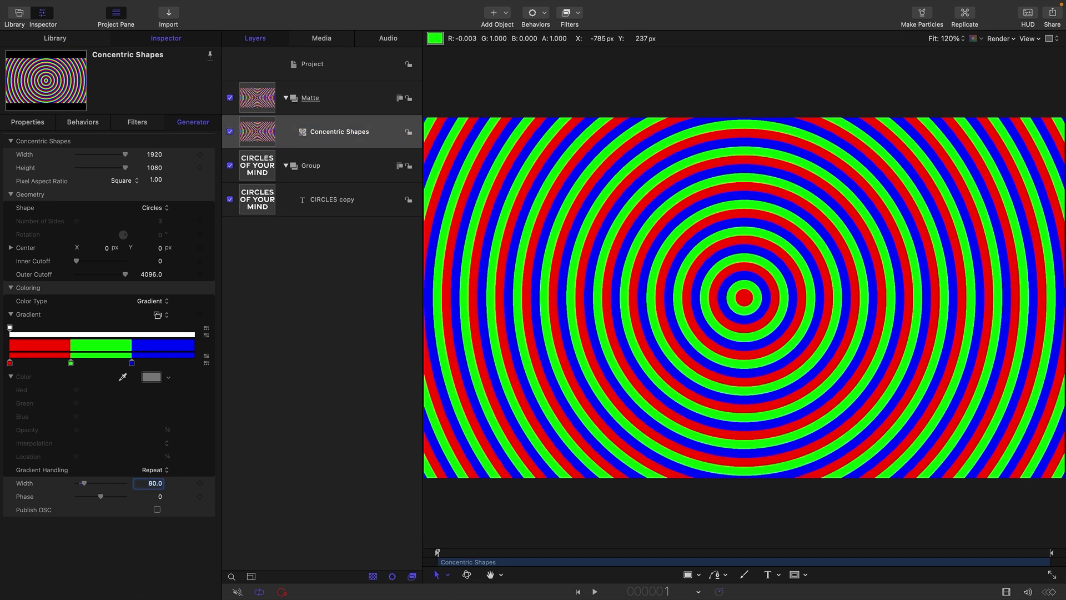
left_click(173, 488)
Step: Add a Ramp behaviour to Phase with End Value 400 and preview the moving rings
left_click(210, 497)
mouse_move(311, 551)
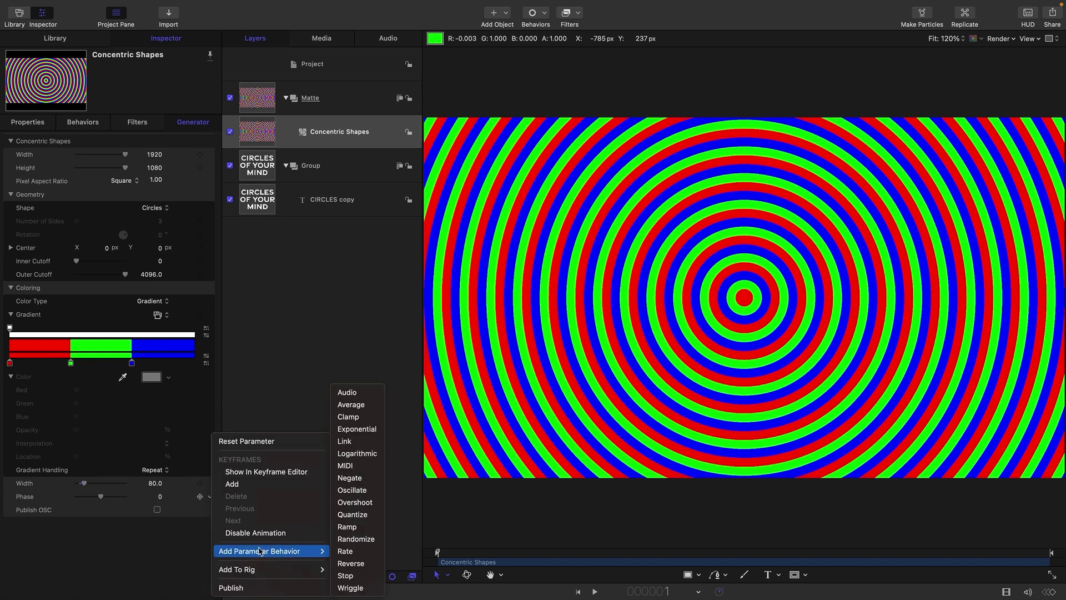
left_click(347, 526)
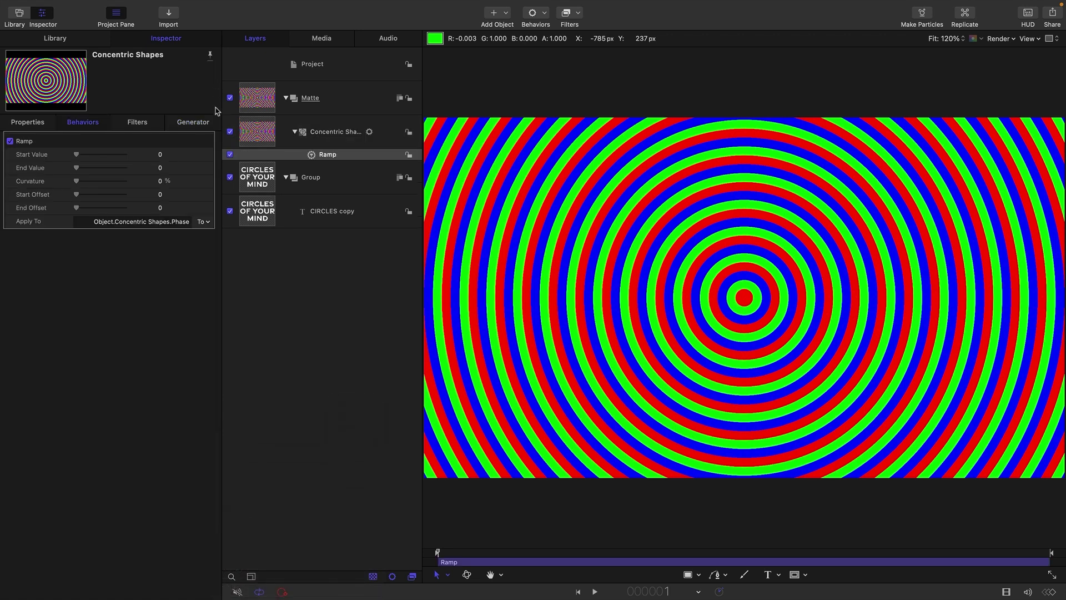
left_click(161, 169)
type("400")
key("Return")
key("space")
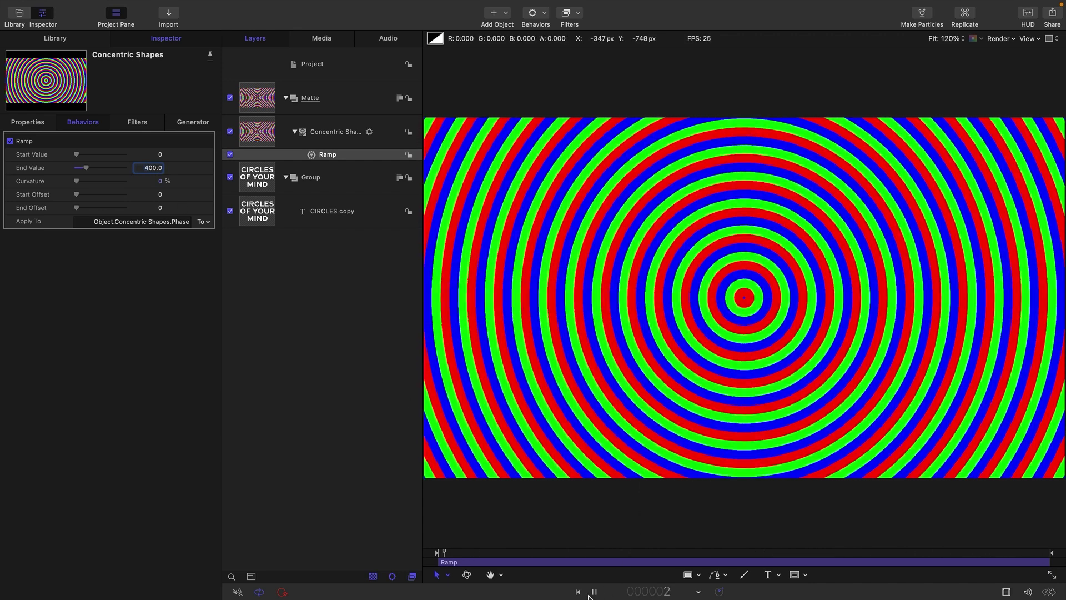
key("space")
Step: Hide Matte and give Group an Image Mask sourced from Matte's Red channel
left_click(260, 176)
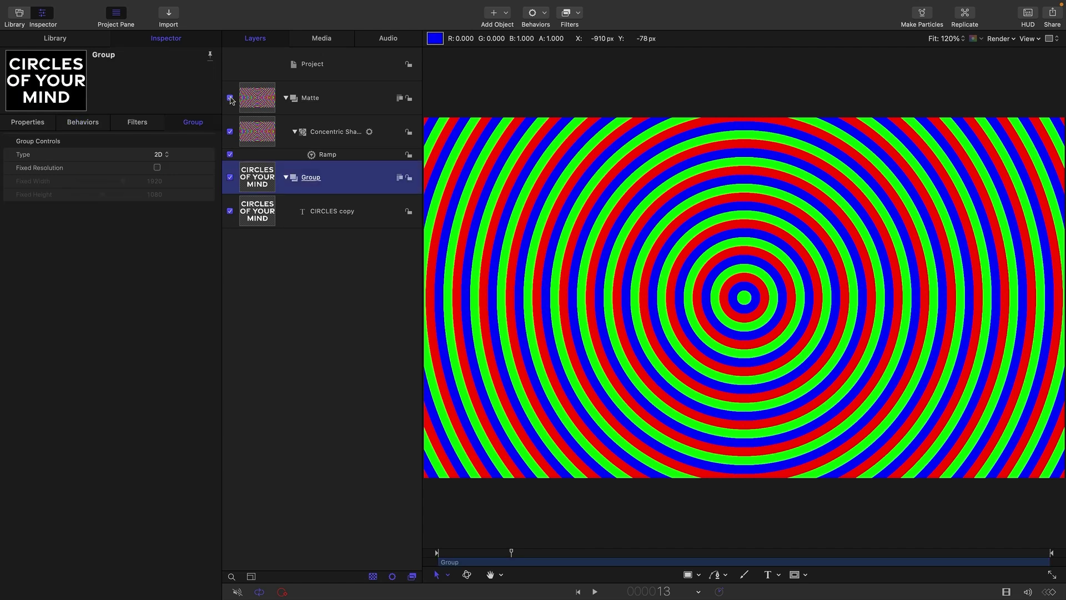
left_click(230, 97)
left_click(286, 98)
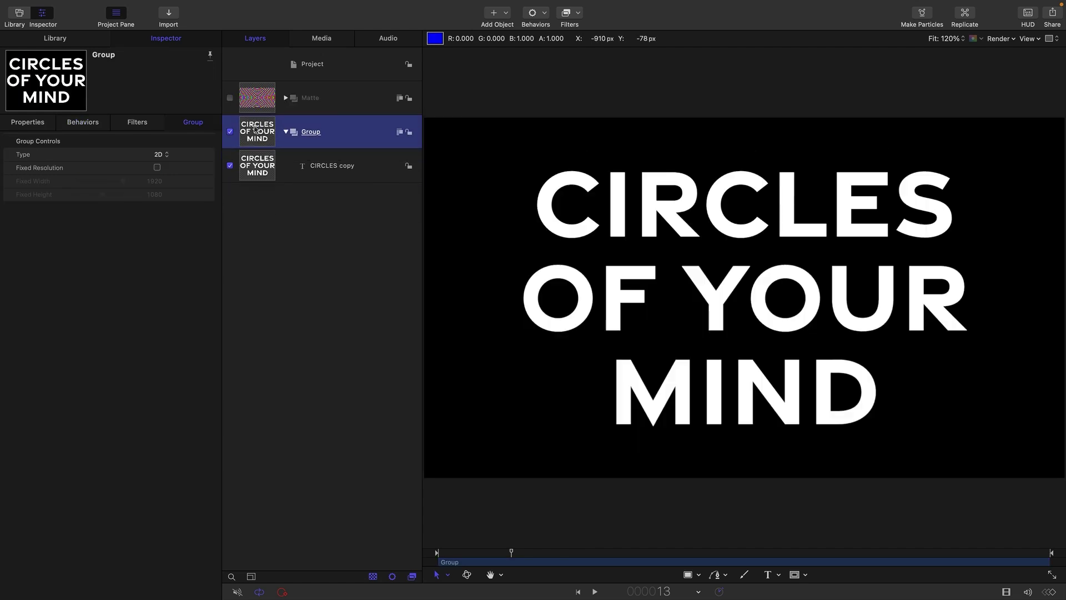
right_click(255, 129)
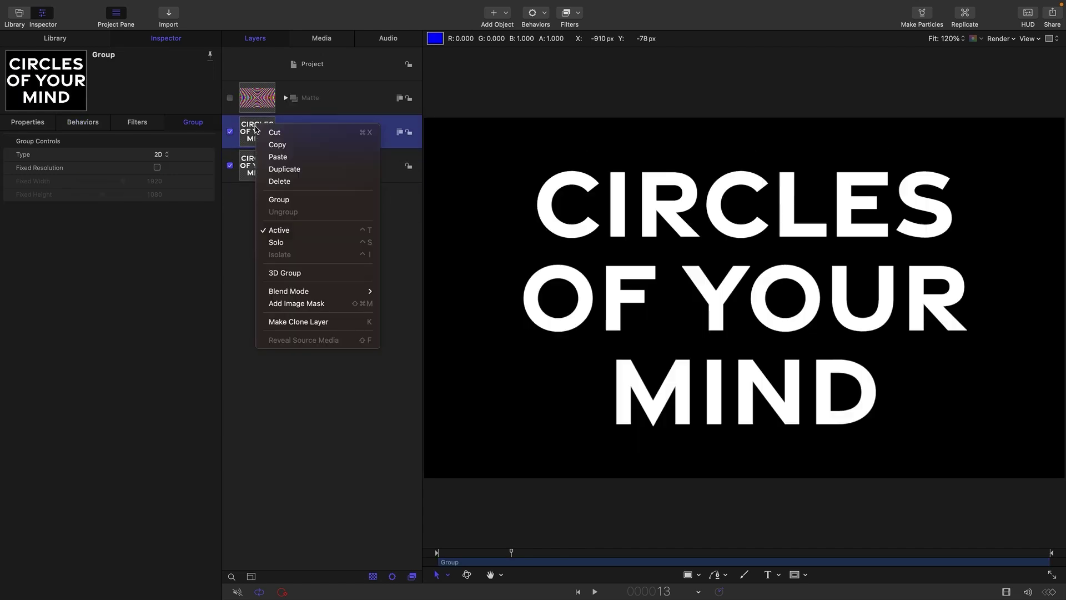
left_click(295, 151)
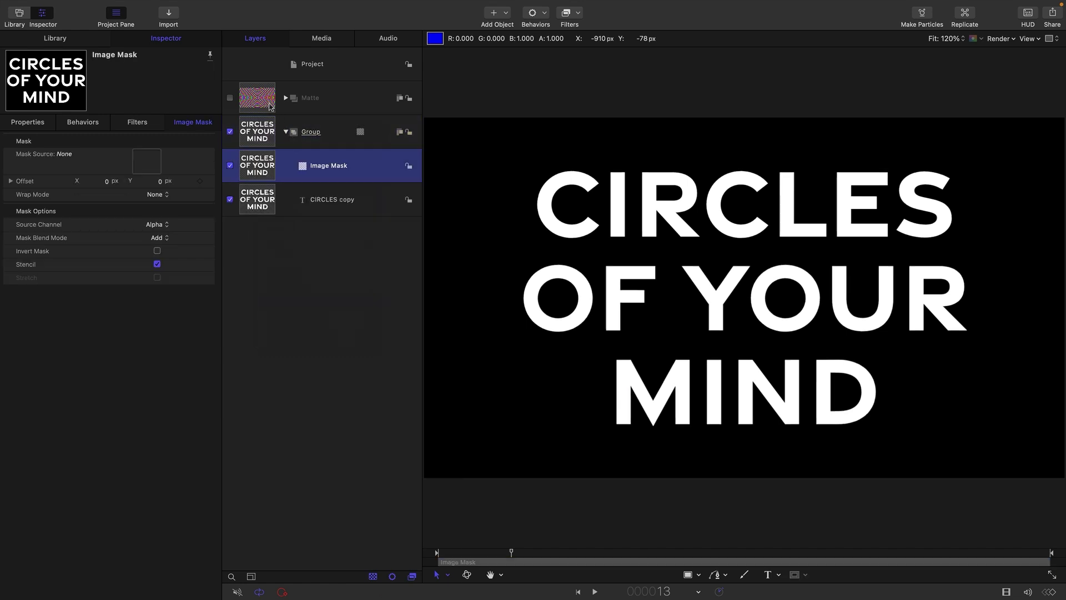
left_click_drag(267, 103, 147, 162)
left_click(161, 224)
left_click(167, 189)
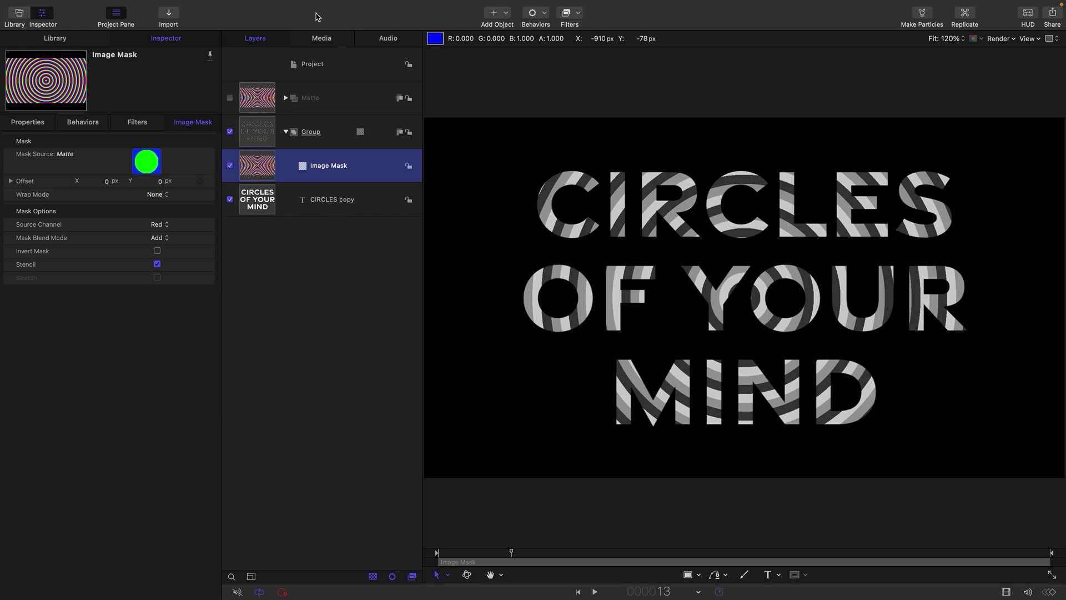
Step: Set the project's Color Processing to Standard Gamut SDR, then reselect the Group layer
key("super+shift+a")
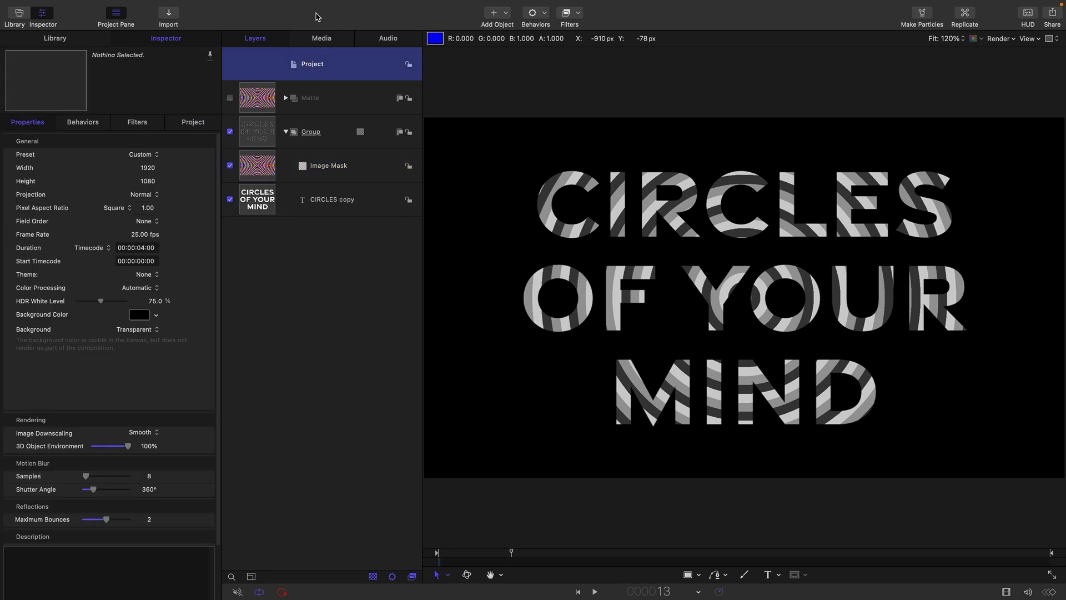
left_click(132, 290)
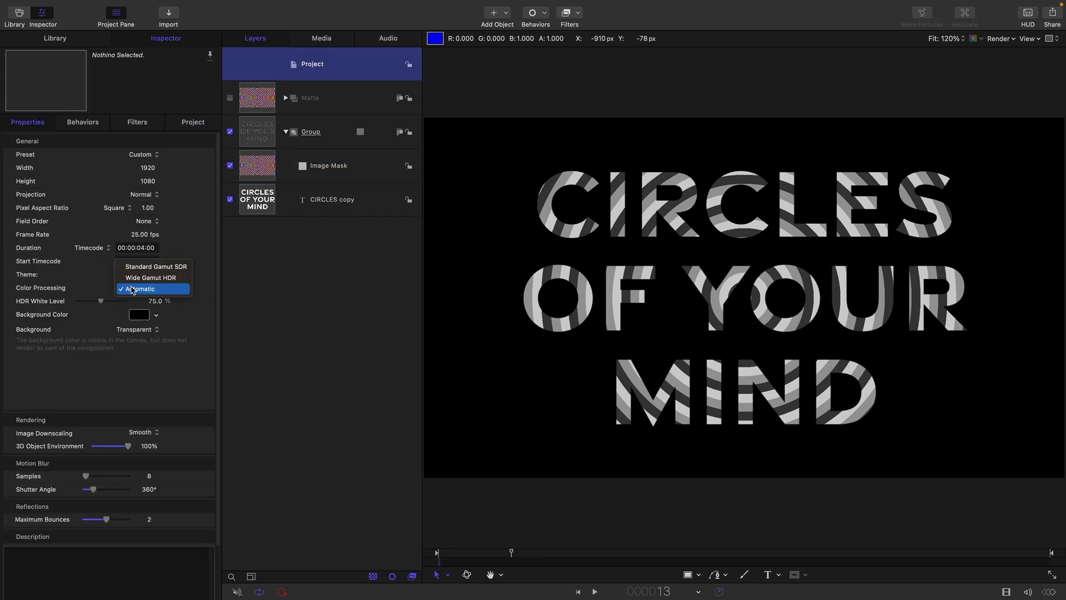
left_click(149, 267)
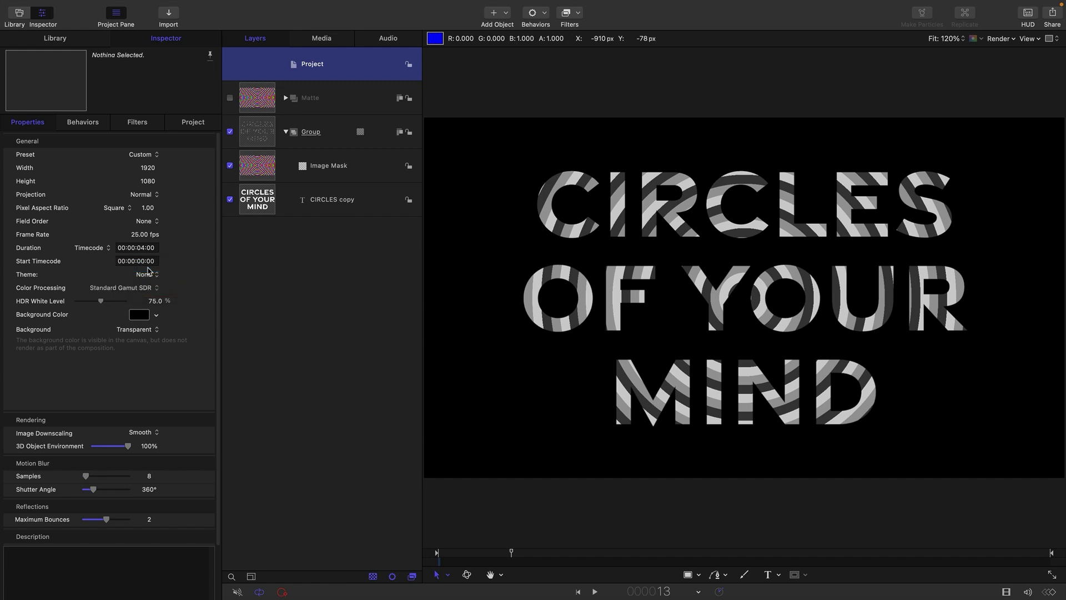
left_click(574, 360)
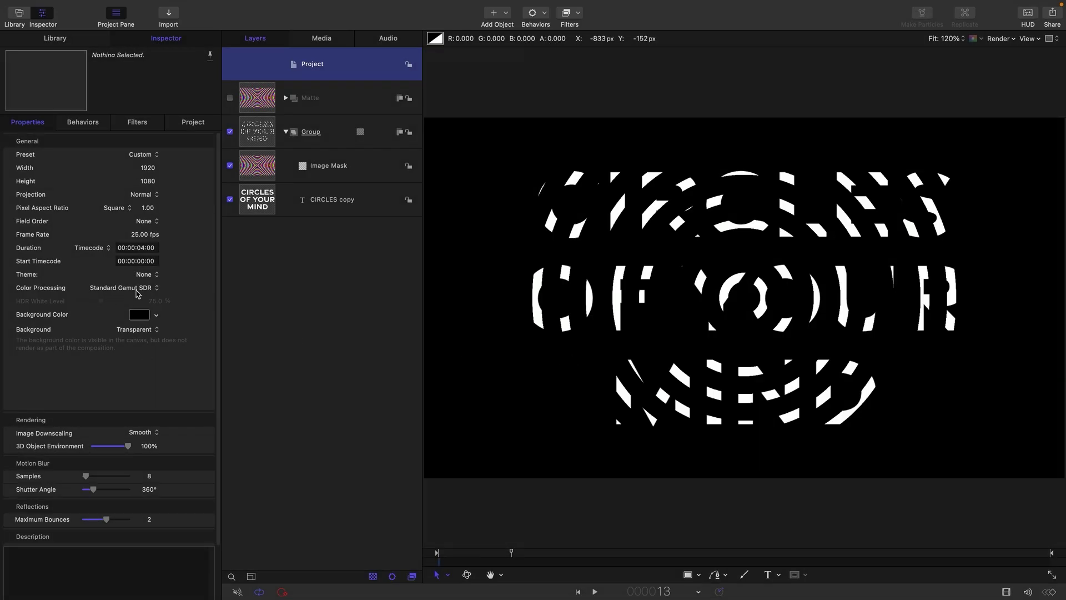
left_click(261, 131)
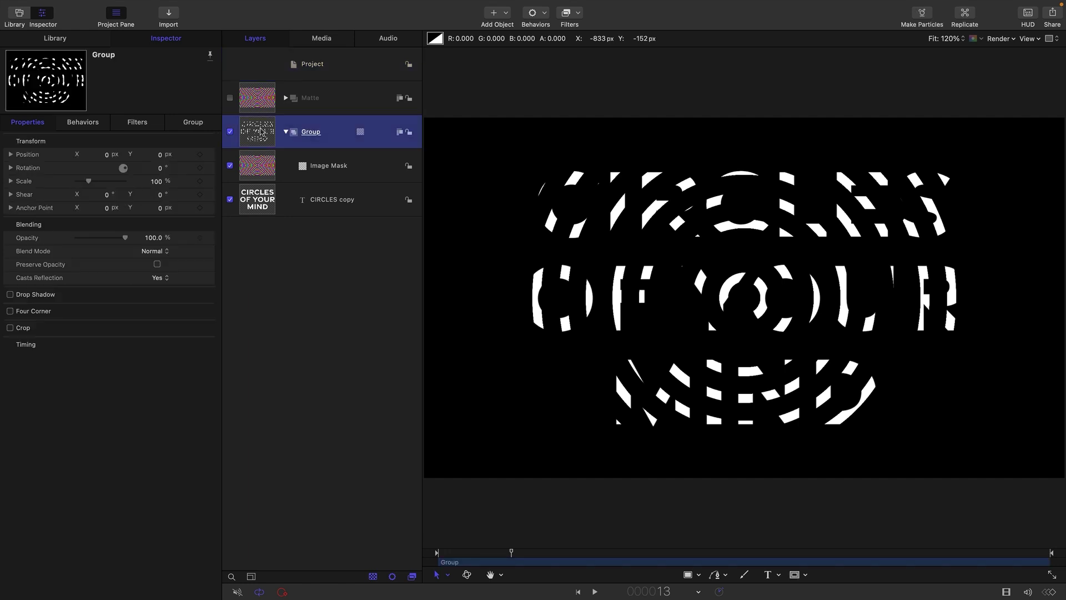
Step: Add a Stylize > MinMax filter to the Image Mask with Radius 3
left_click(262, 174)
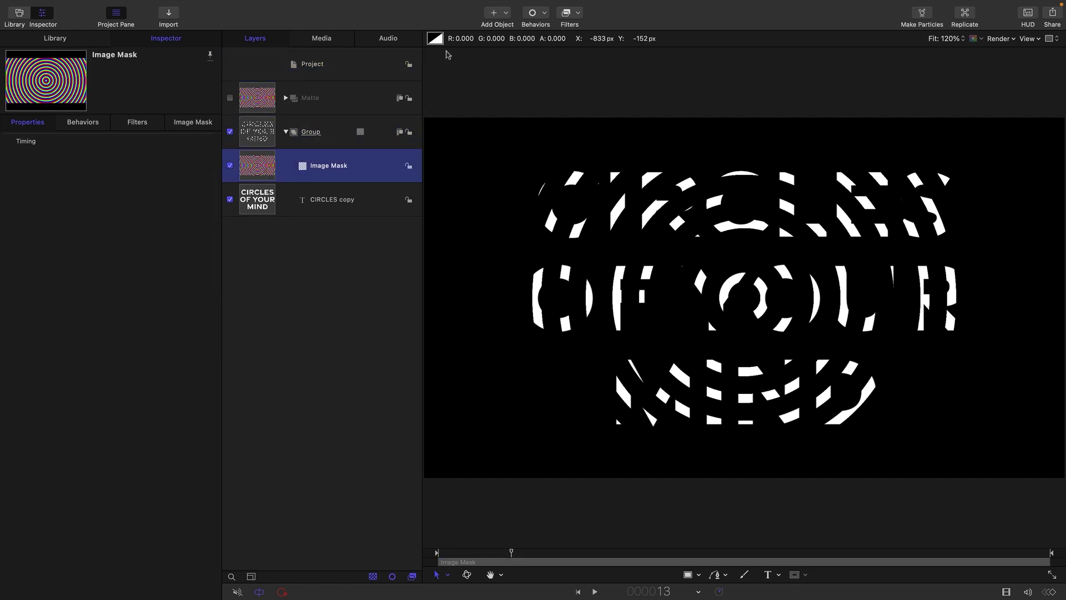
left_click(580, 15)
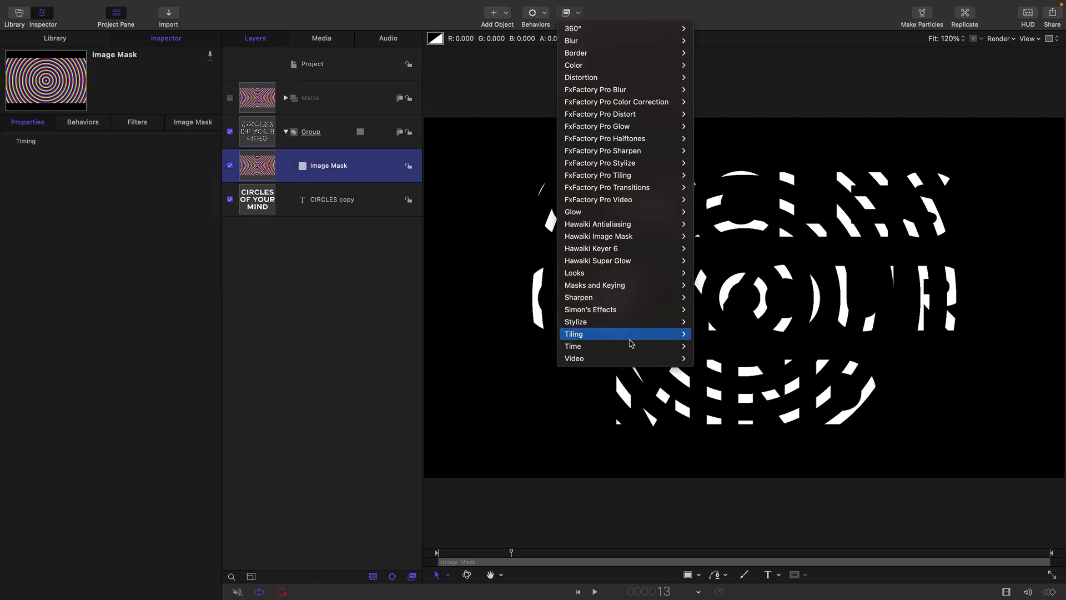
mouse_move(631, 330)
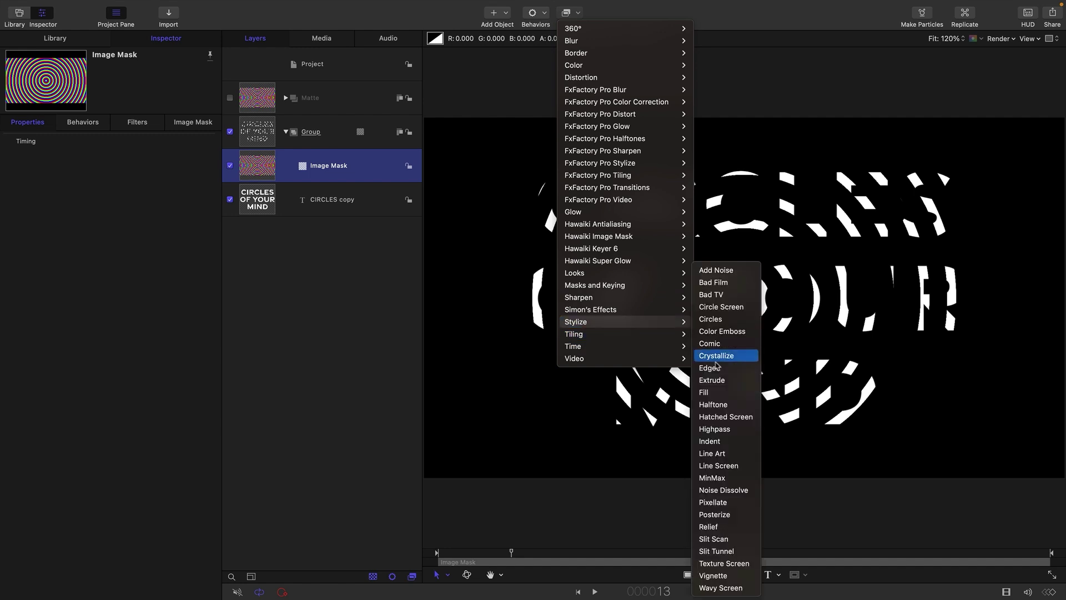
left_click(715, 478)
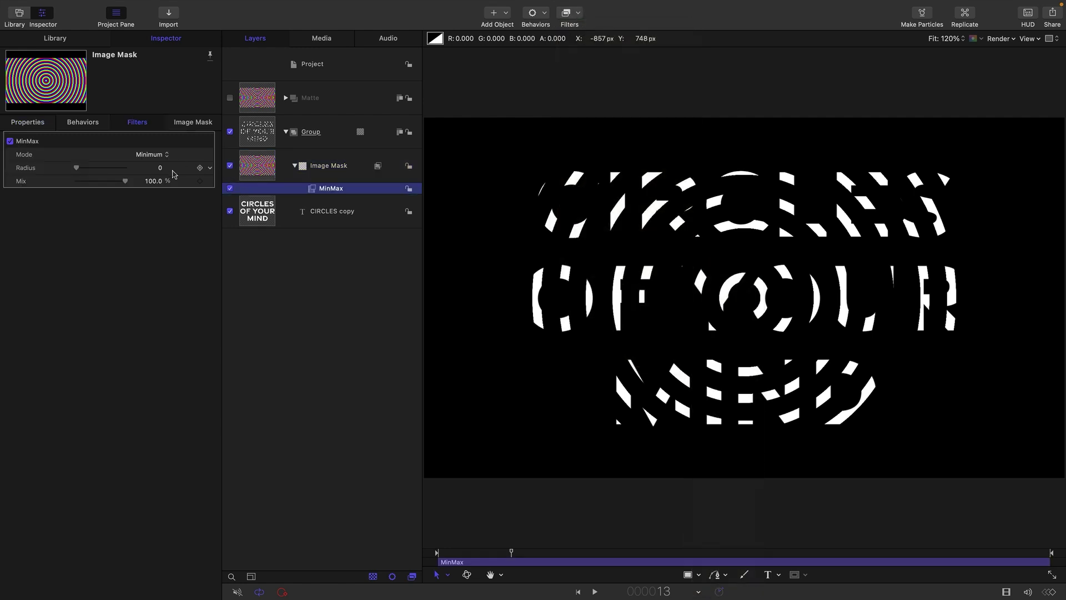
left_click(160, 169)
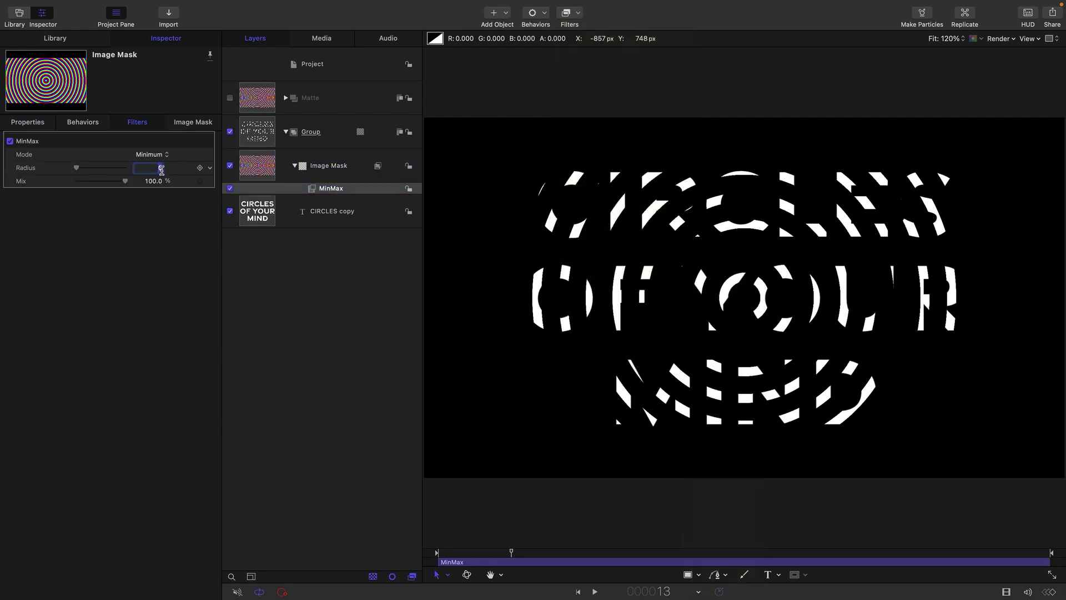
type("3")
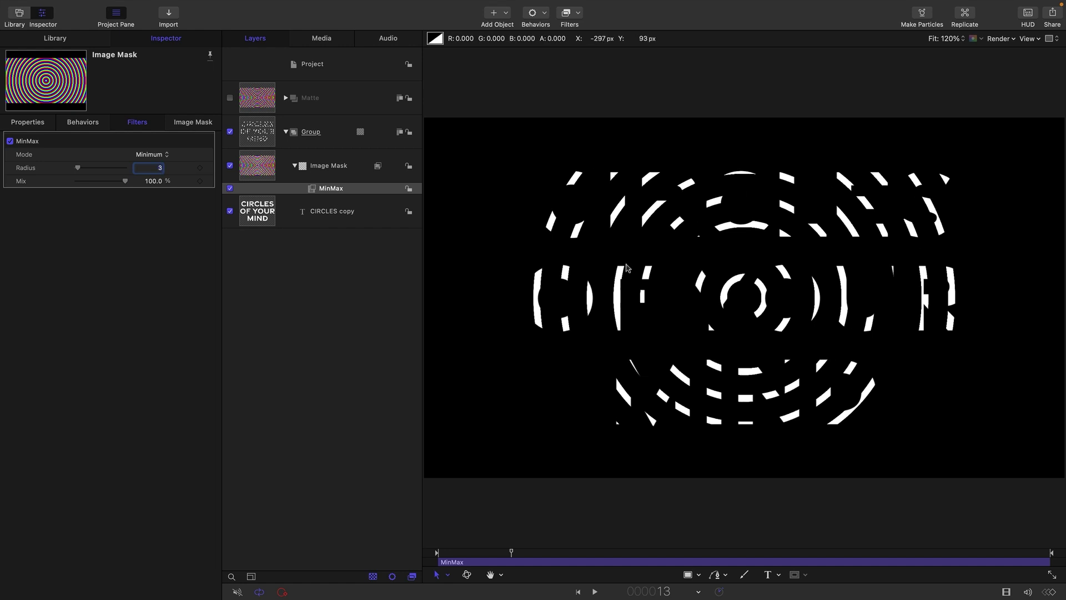
left_click(255, 212)
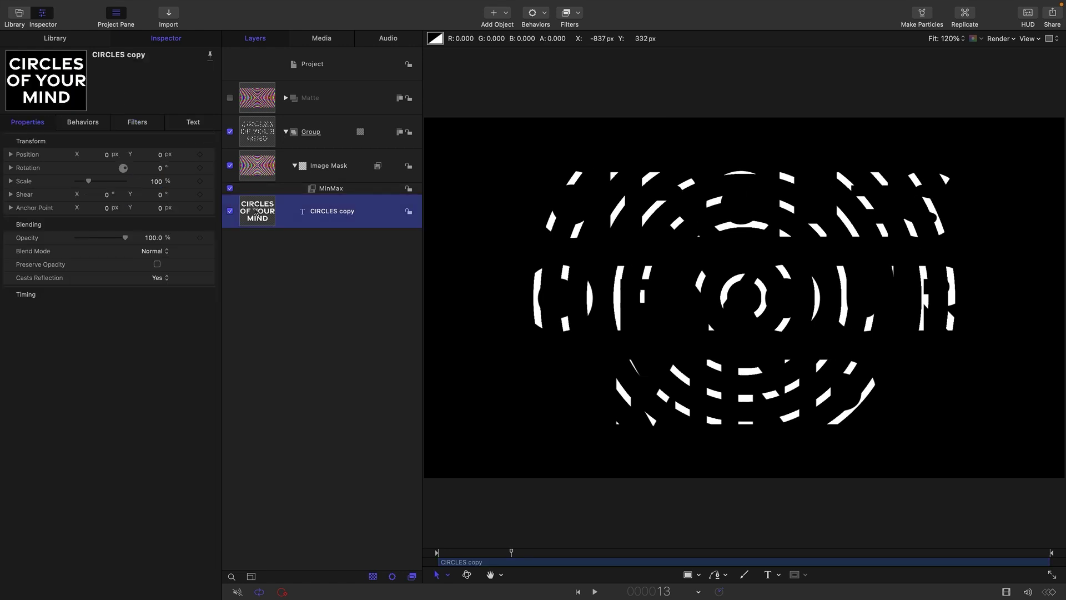
Step: Clone the CIRCLES copy layer to the top and mask Group 1 by the Green channel
right_click(255, 211)
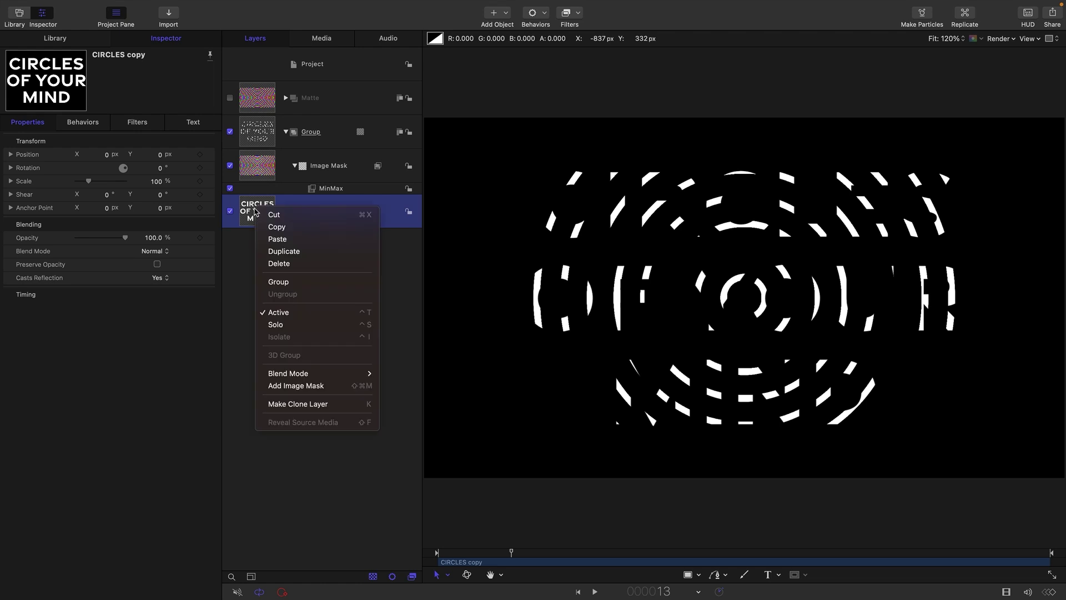
left_click(311, 403)
left_click_drag(258, 222, 269, 115)
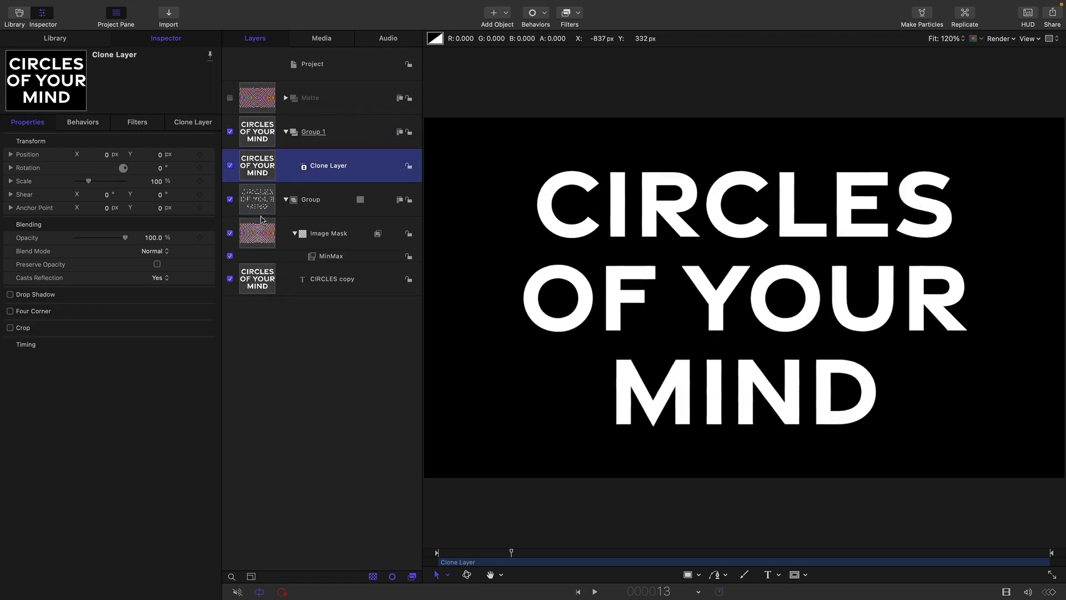
left_click(259, 237)
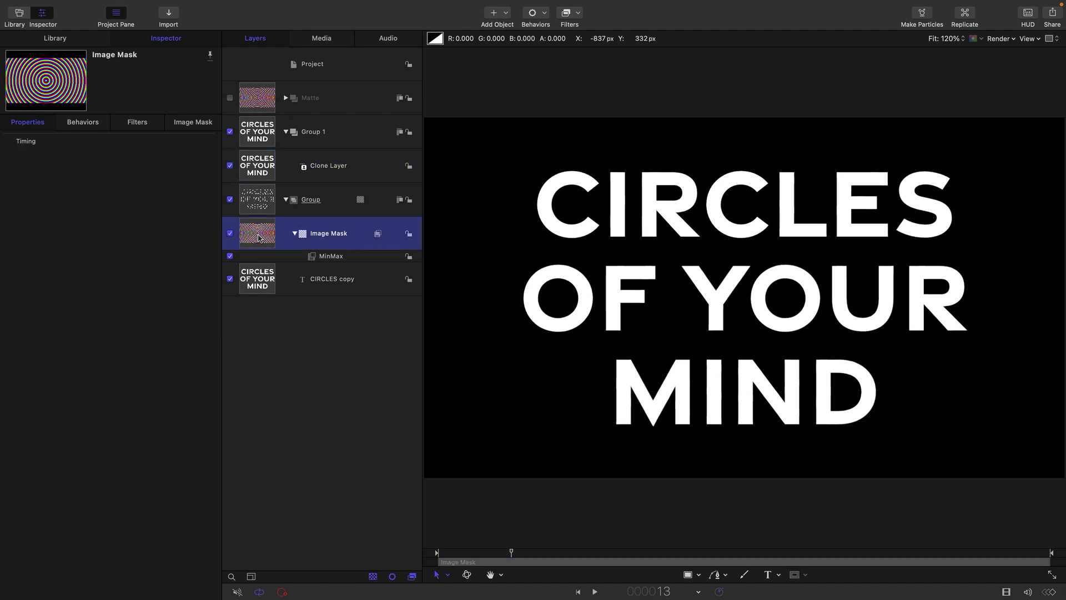
left_click_drag(258, 237, 259, 135)
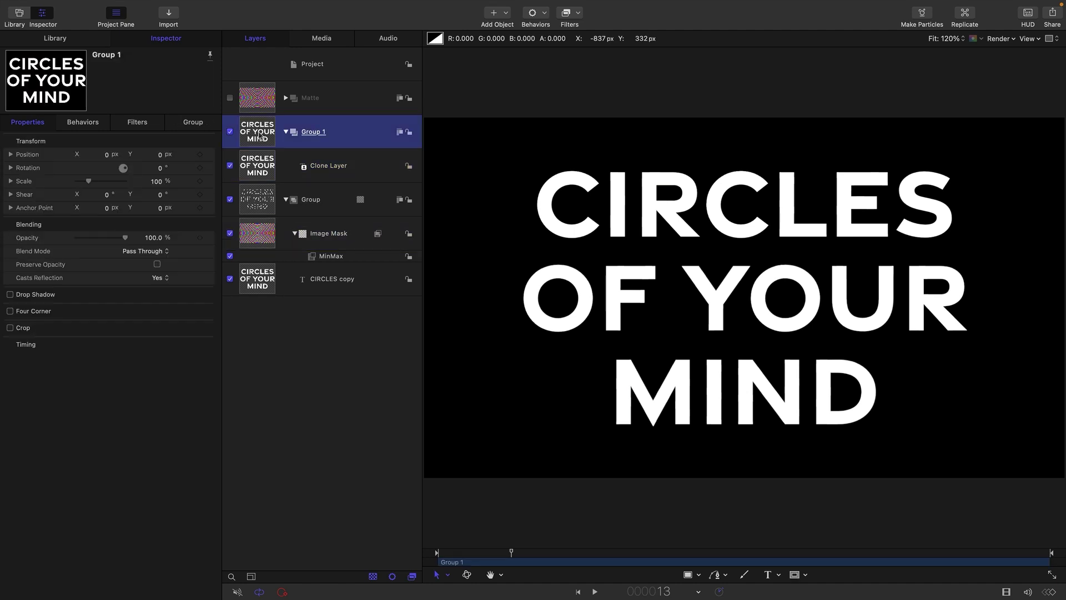
left_click(158, 224)
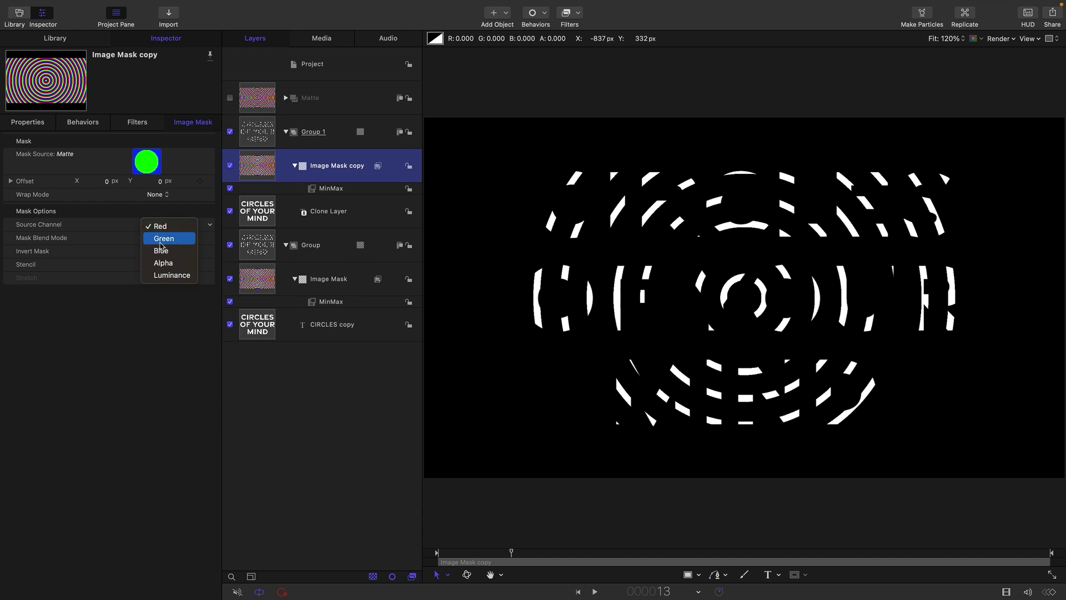
left_click(161, 243)
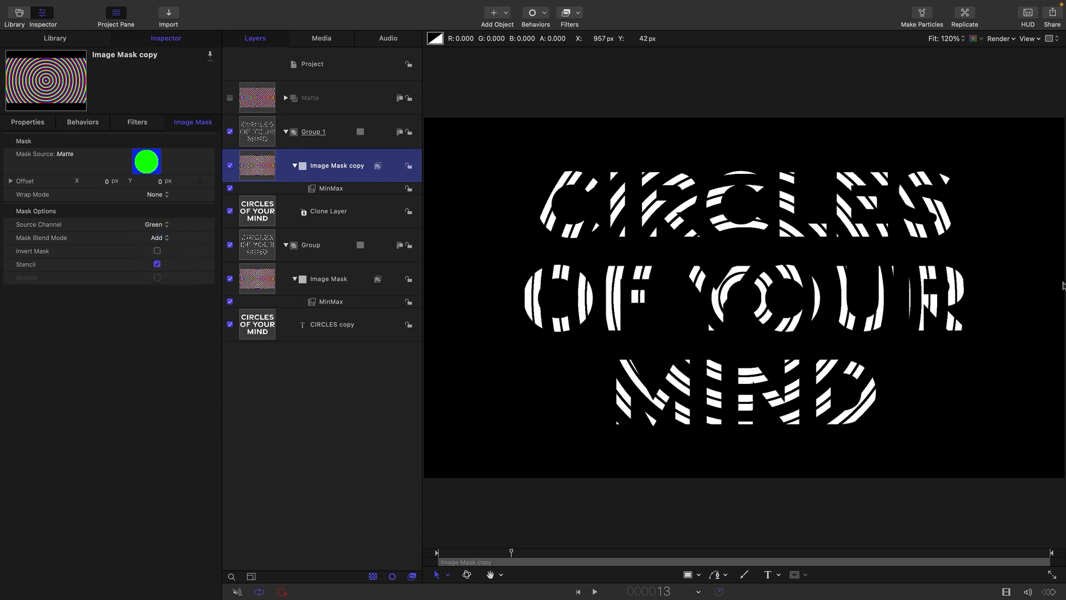
Step: Duplicate Group 1 and switch the copy's image mask source to the Blue channel
left_click(258, 133)
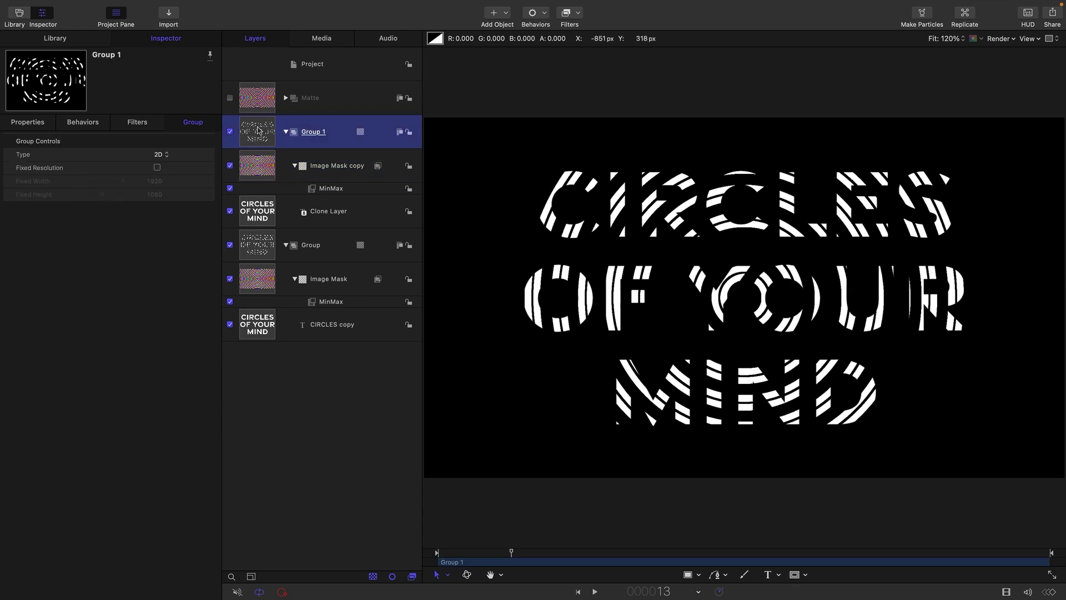
right_click(258, 131)
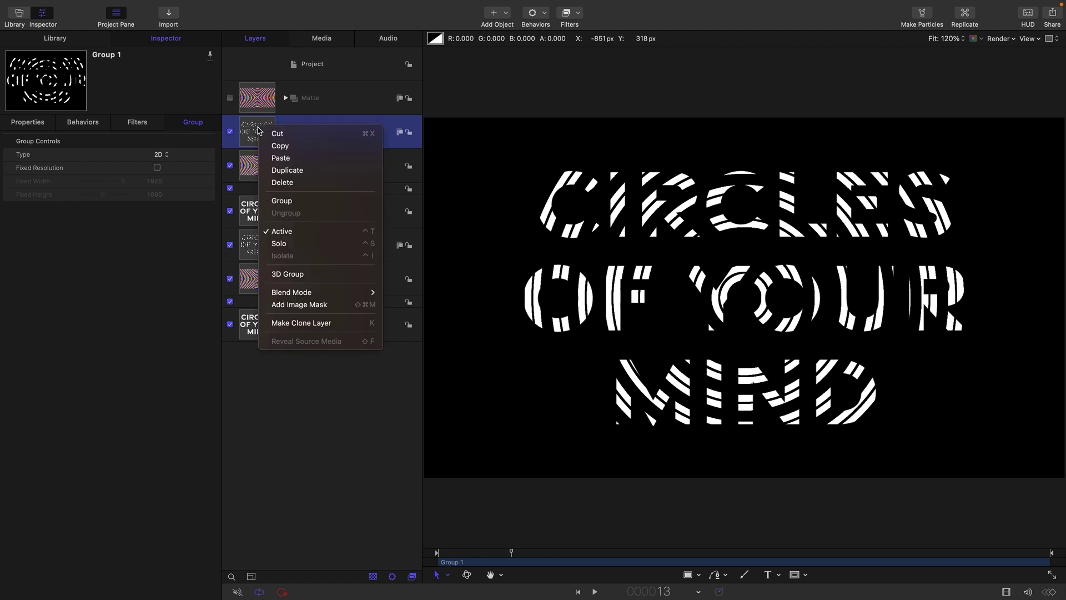
left_click(280, 169)
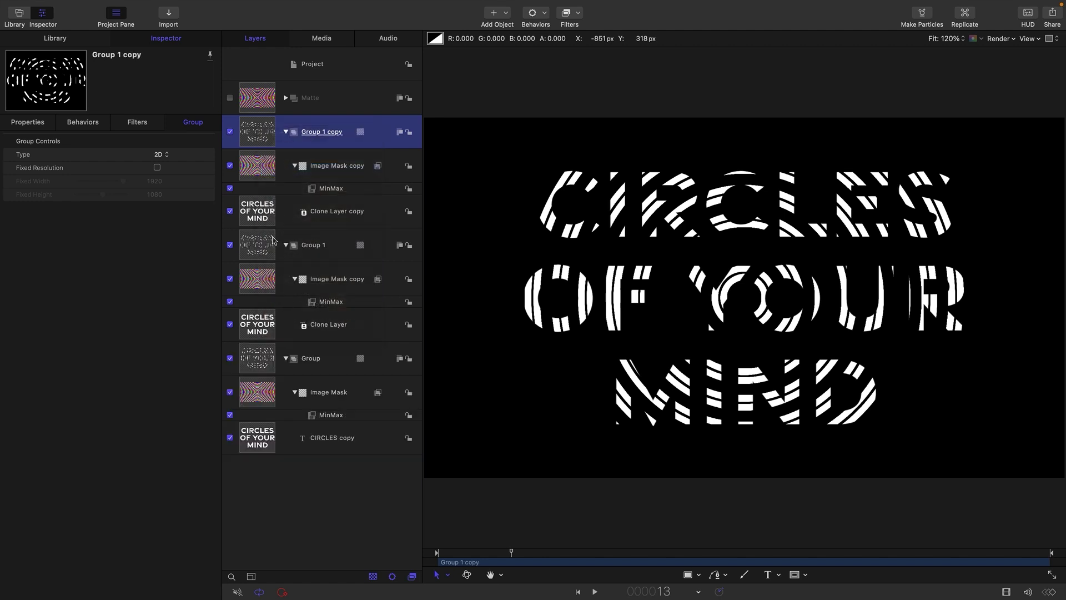
left_click(258, 166)
left_click(160, 224)
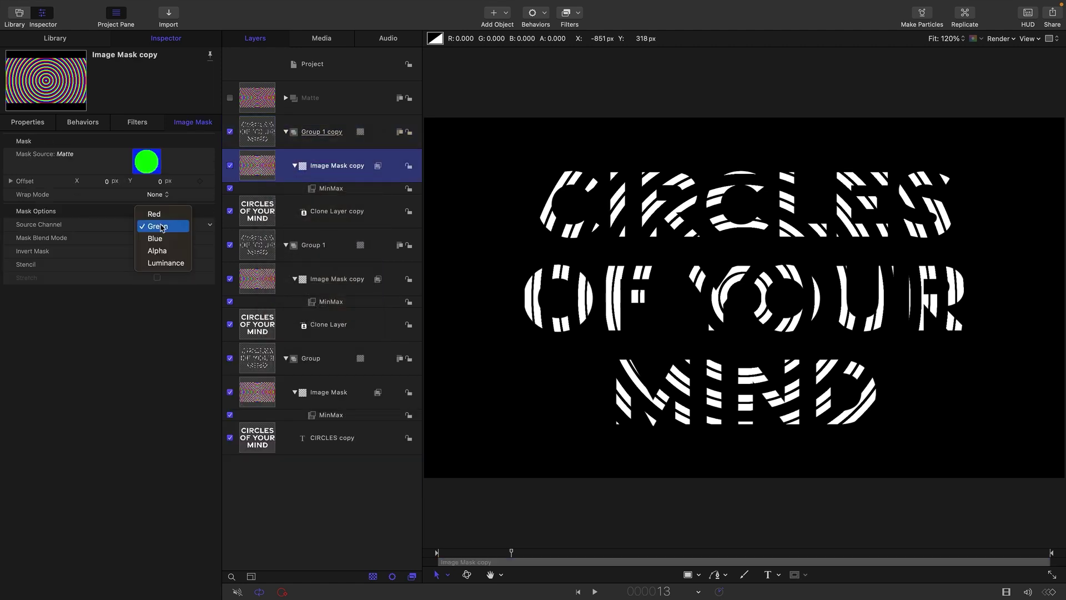
left_click(163, 241)
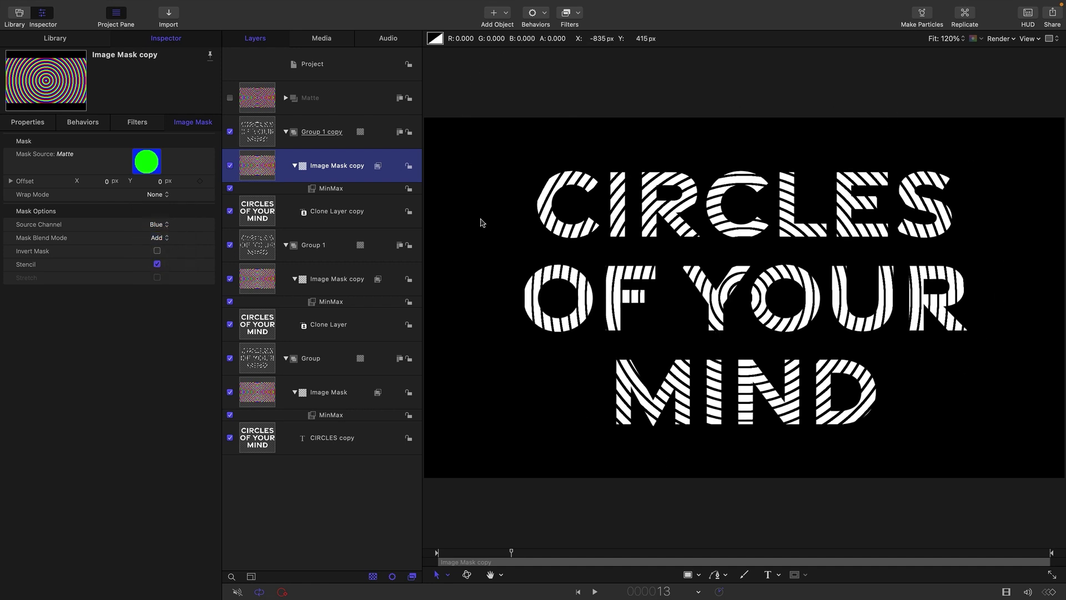
Step: Add an Oscillate behaviour to Group 1 copy's Position Y with speed 20, amplitude 10
left_click(259, 136)
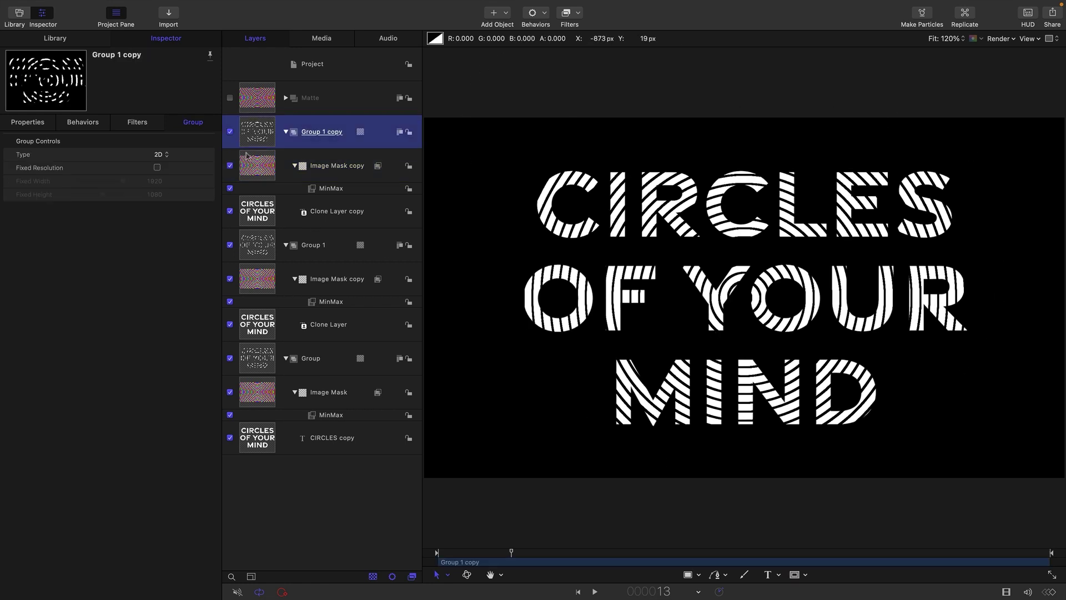
left_click(28, 125)
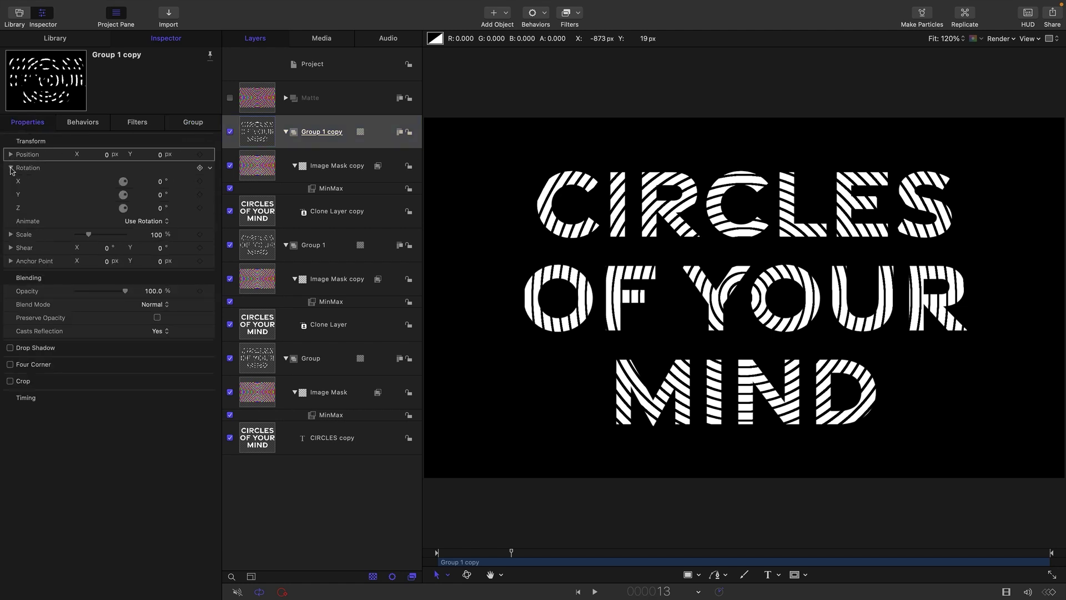
left_click(10, 168)
left_click(10, 155)
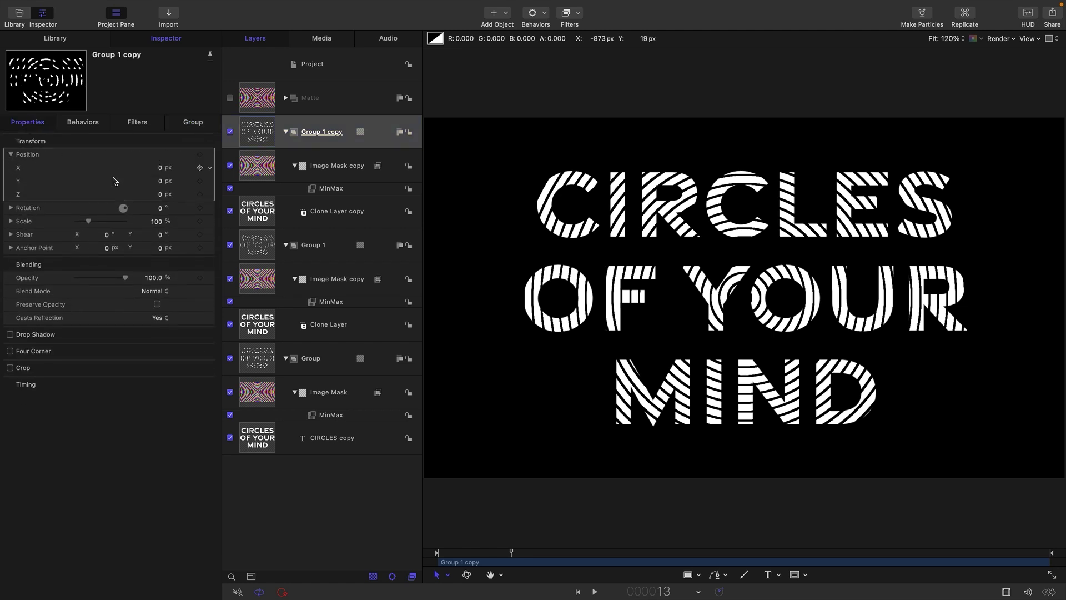
left_click(209, 181)
mouse_move(256, 299)
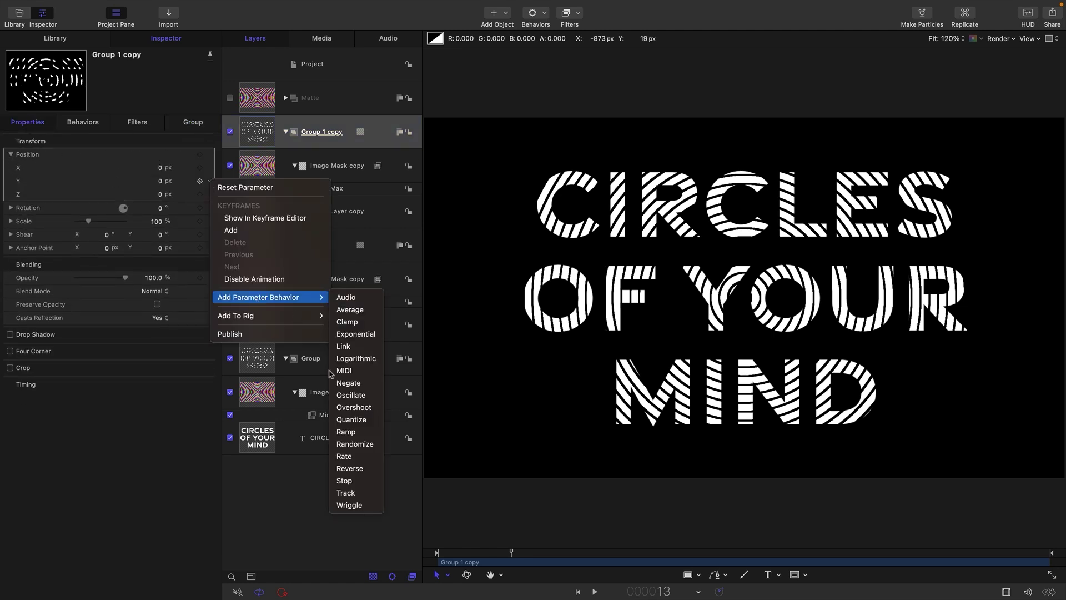
left_click(351, 395)
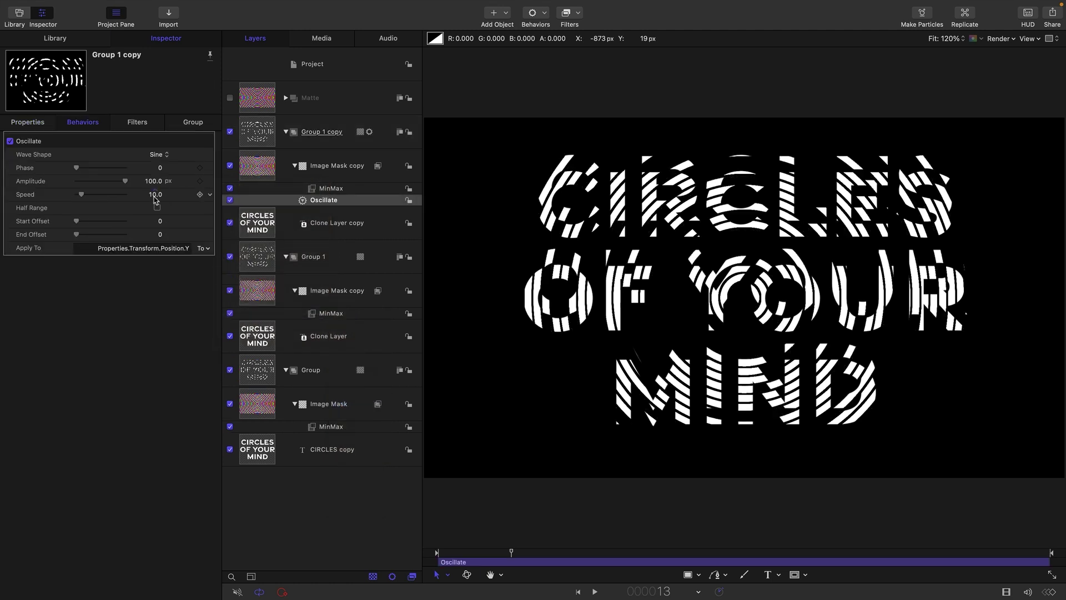
left_click(154, 195)
type("20")
key("Return")
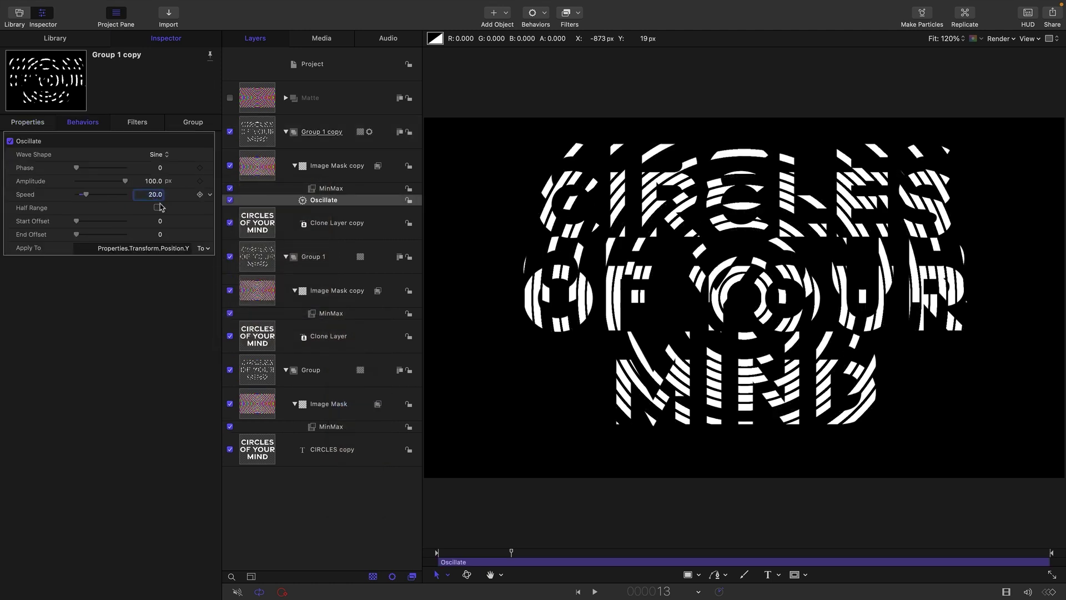
left_click(154, 182)
type("10")
key("Return")
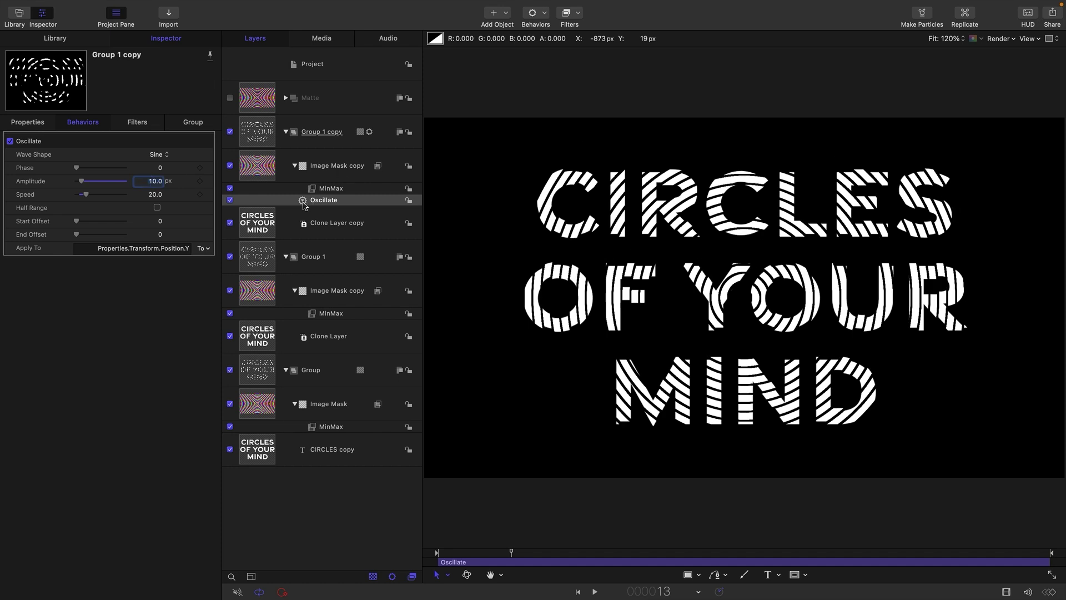
Step: Paste the Oscillate behaviour onto Group with amplitude -10 and preview the shimmering stripes
left_click(304, 206)
left_click(262, 370)
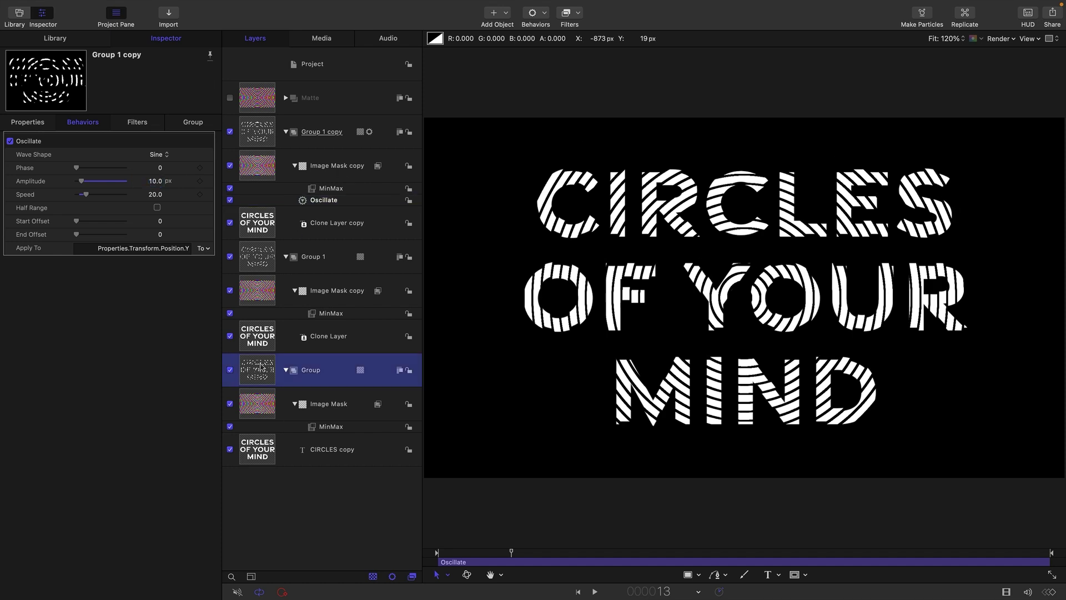
key("super+v")
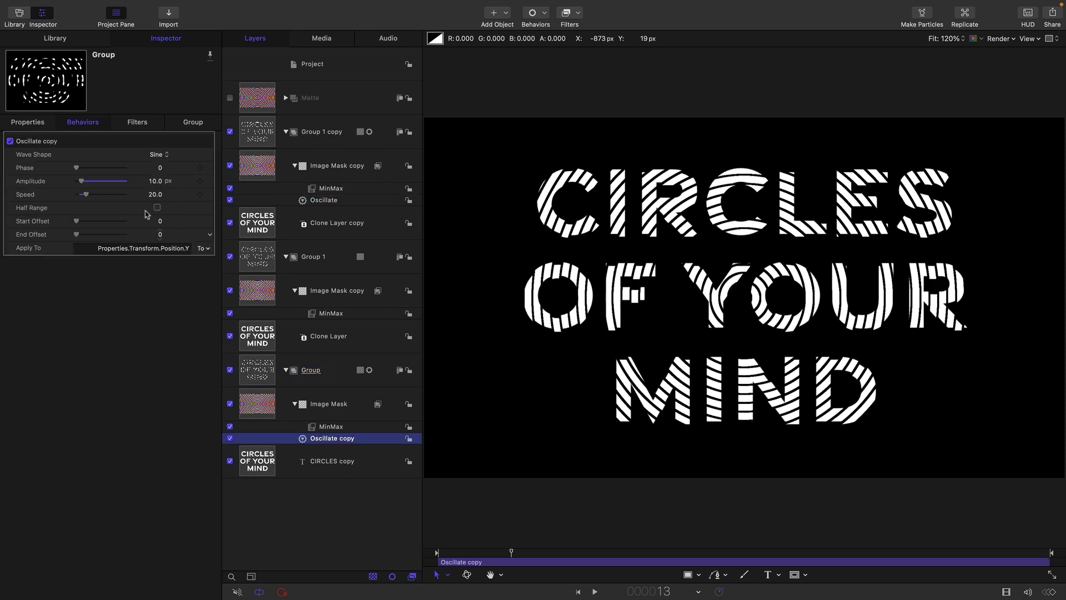
left_click(159, 181)
key("BackSpace")
type("-10")
key("Return")
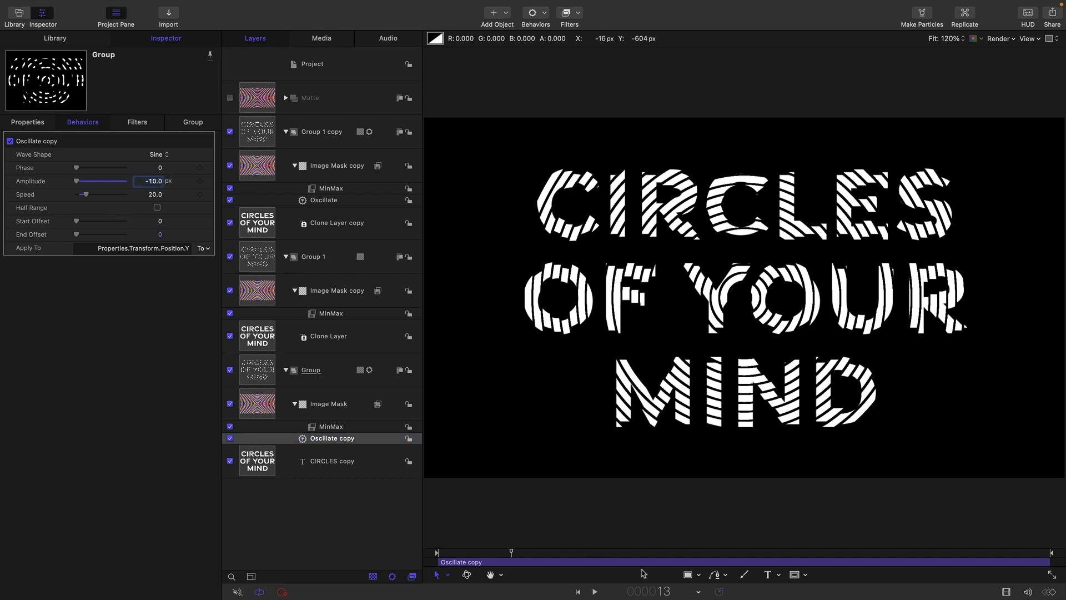
left_click(594, 592)
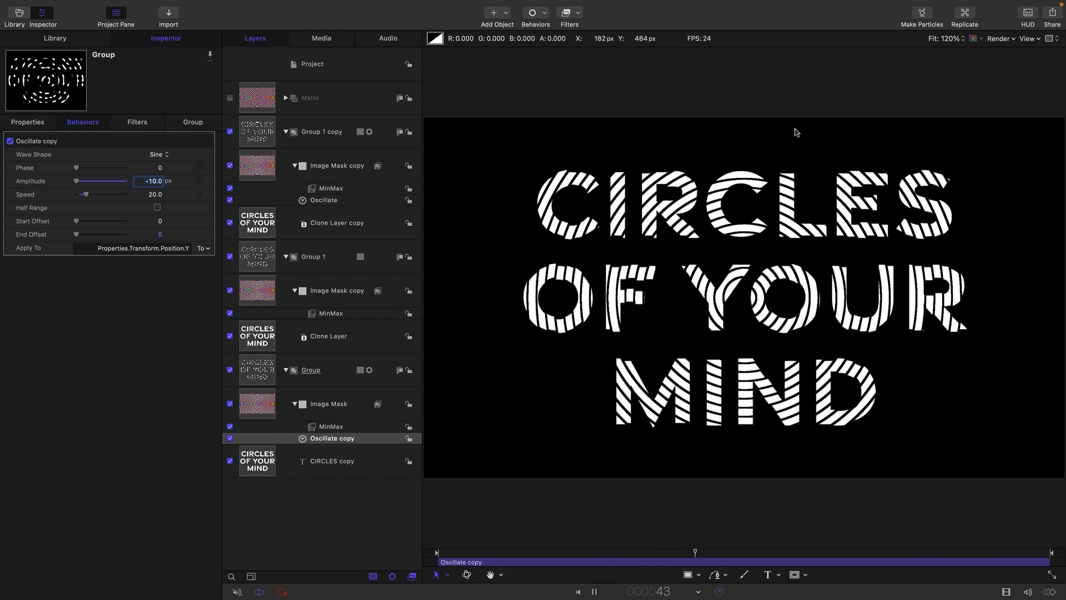
key("space")
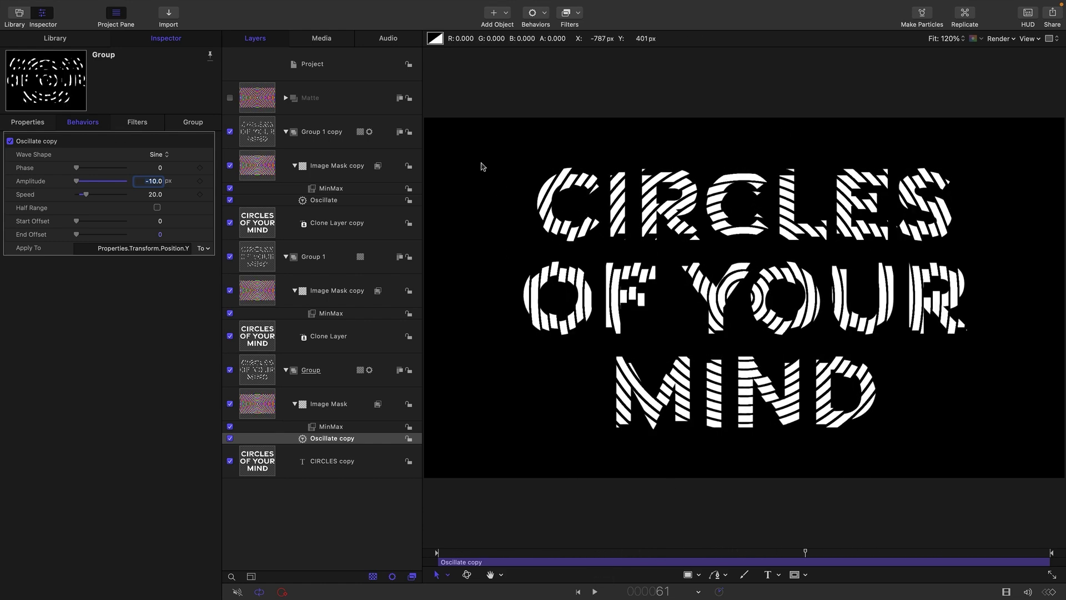
Step: Add a Colorize filter to Group 1 copy, giving it the peach tint
left_click(261, 133)
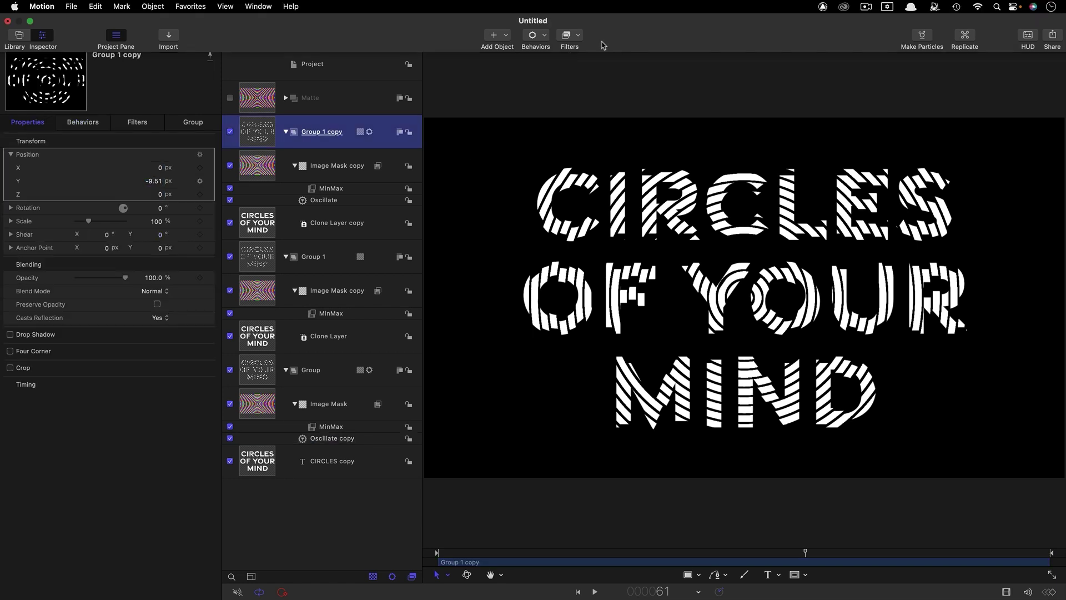
left_click(578, 37)
mouse_move(586, 92)
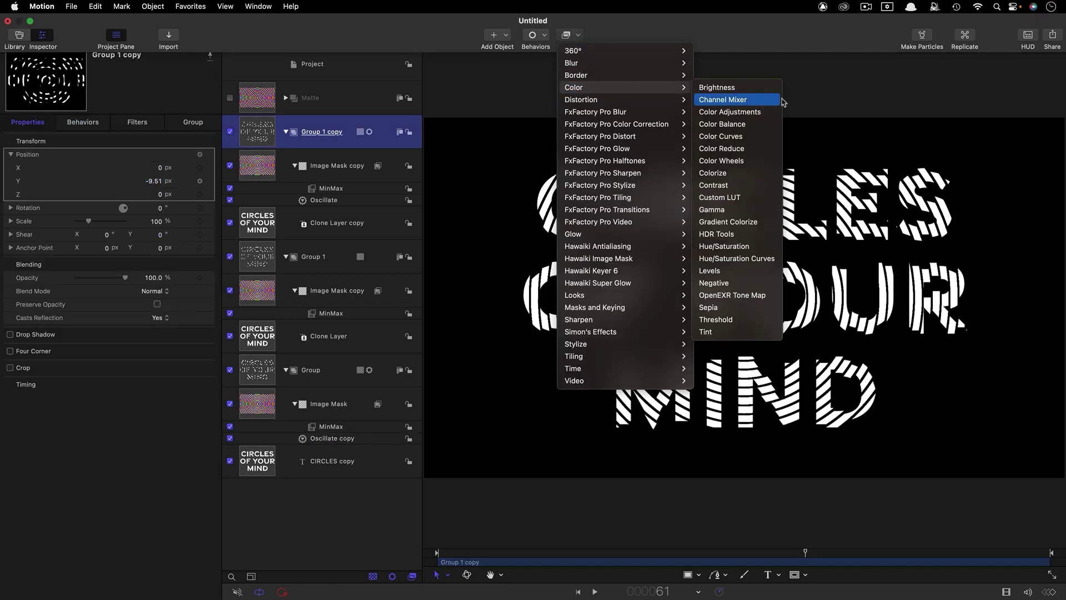
left_click(743, 172)
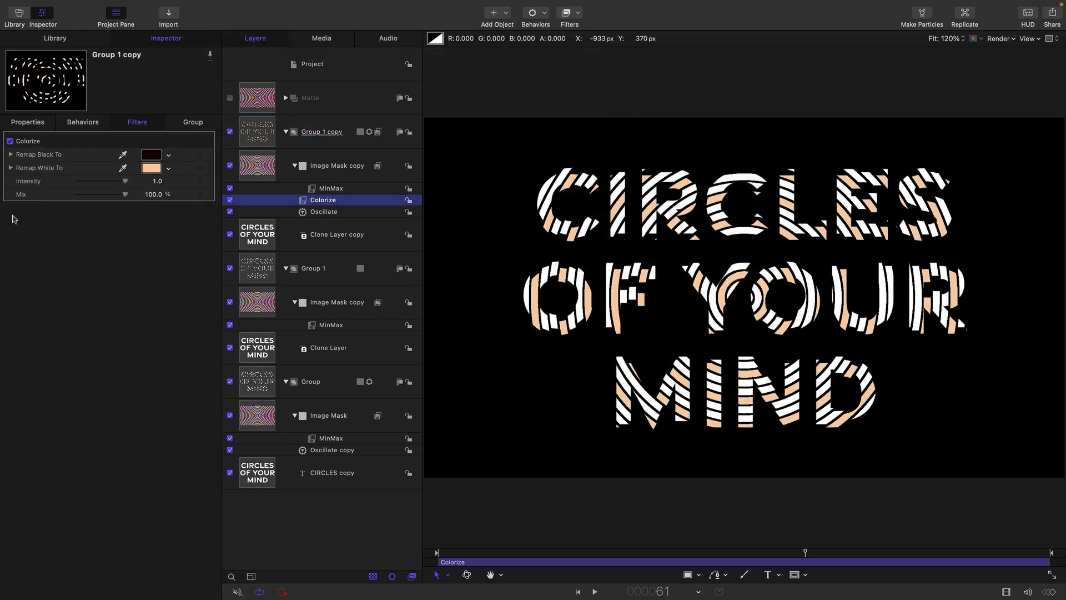
Step: Add a Colorize filter to Group 1 with Remap White To set to cyan
left_click(311, 269)
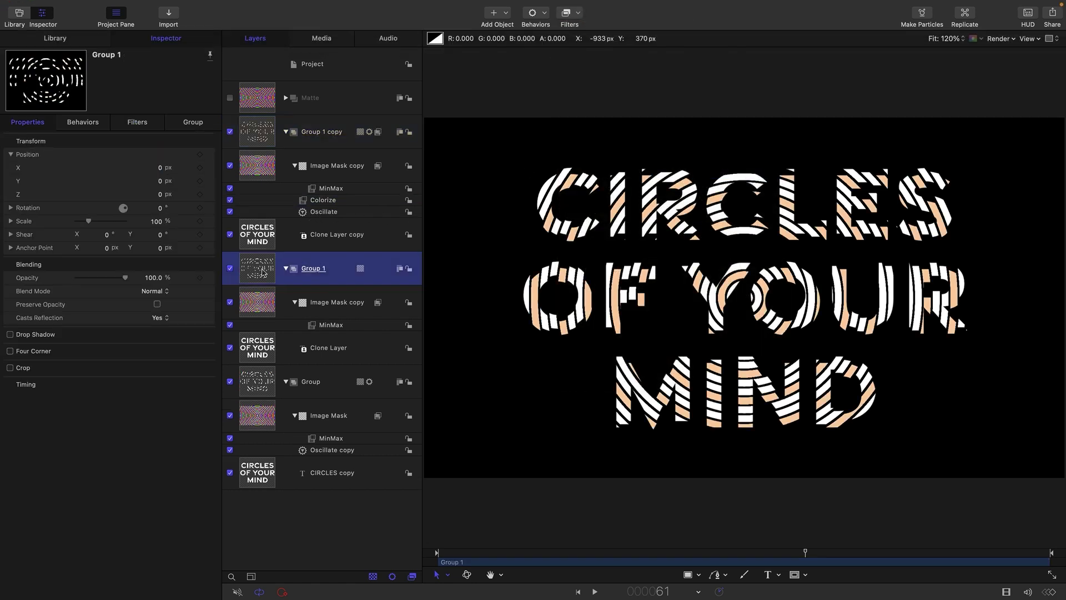
left_click(581, 16)
mouse_move(585, 66)
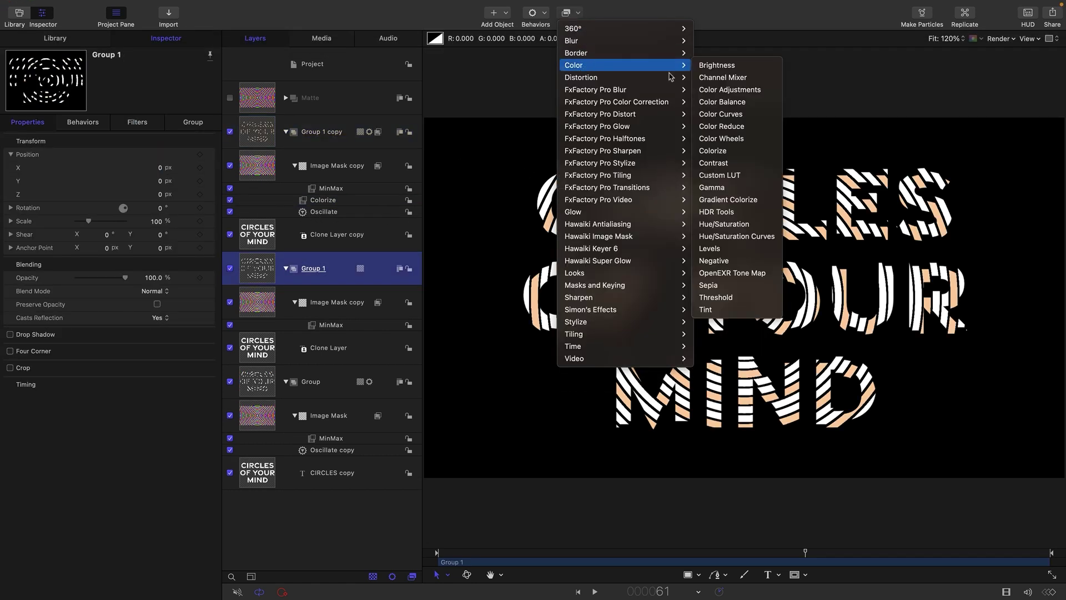
left_click(724, 152)
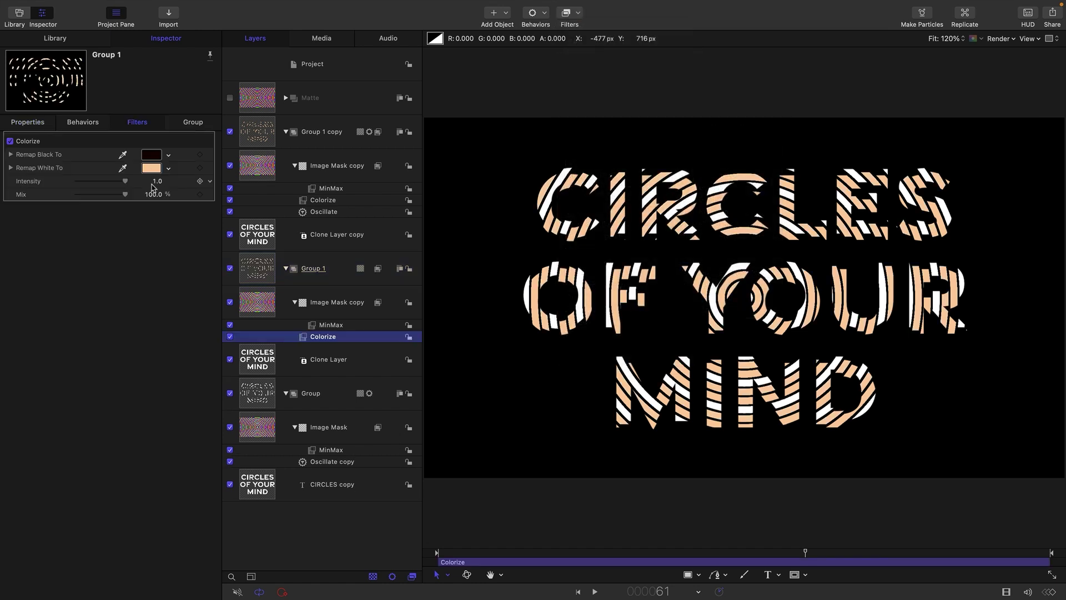
left_click(154, 170)
mouse_move(311, 339)
left_mouse_down()
mouse_move(364, 341)
mouse_move(387, 447)
left_mouse_up()
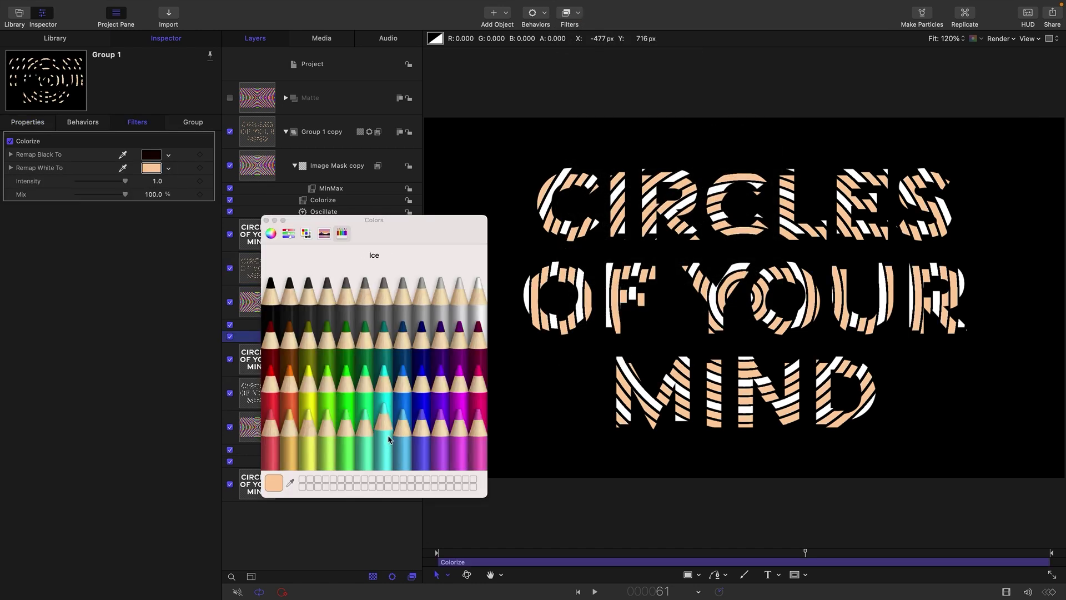
left_click(381, 435)
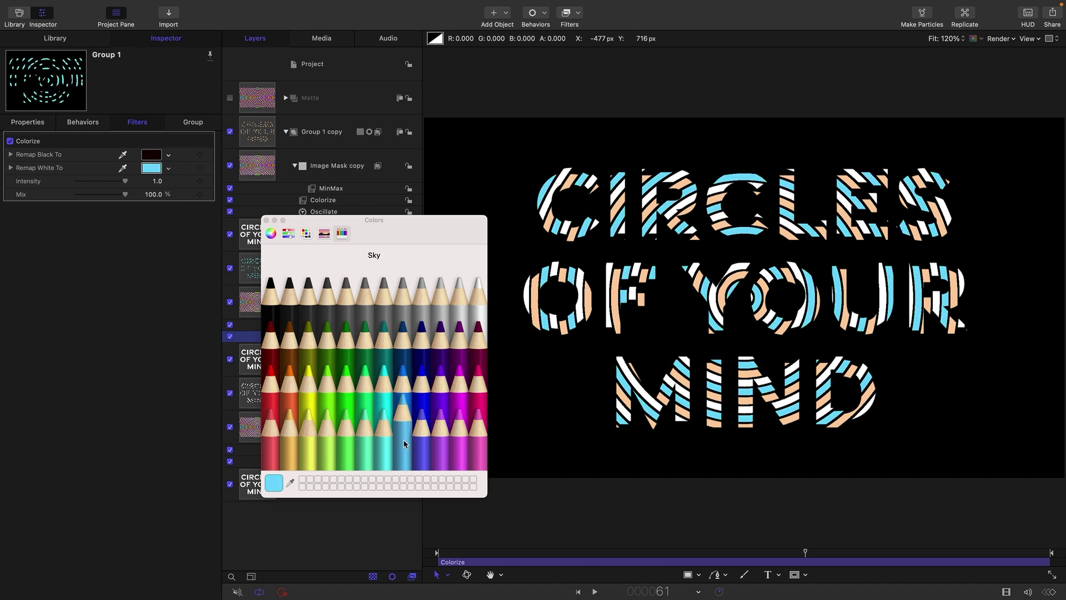
left_click(266, 221)
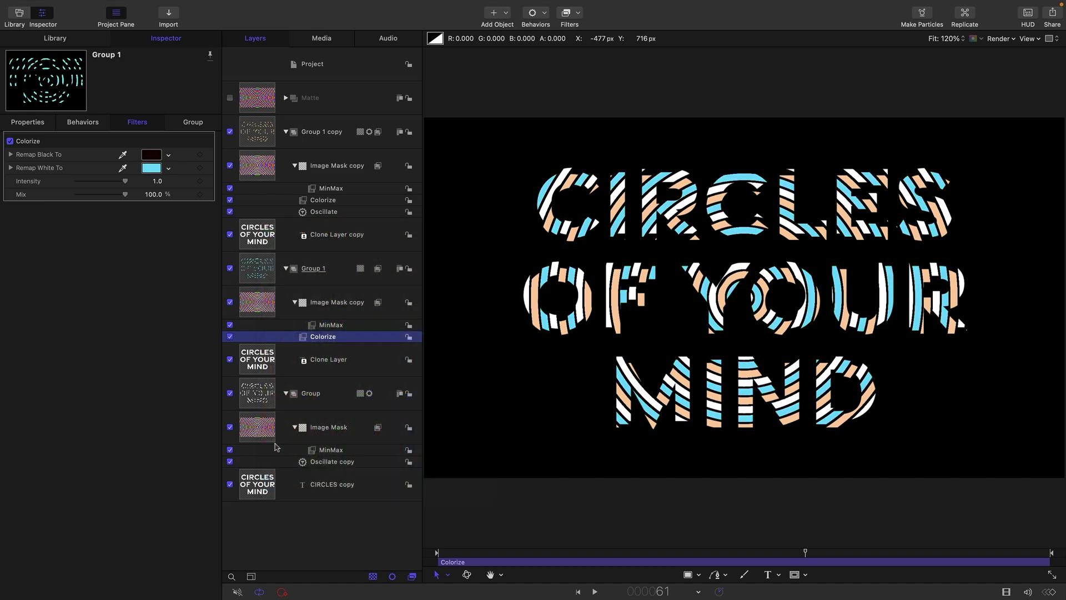
Step: Add a Colorize filter to Group with Remap White To set to orange
left_click(258, 400)
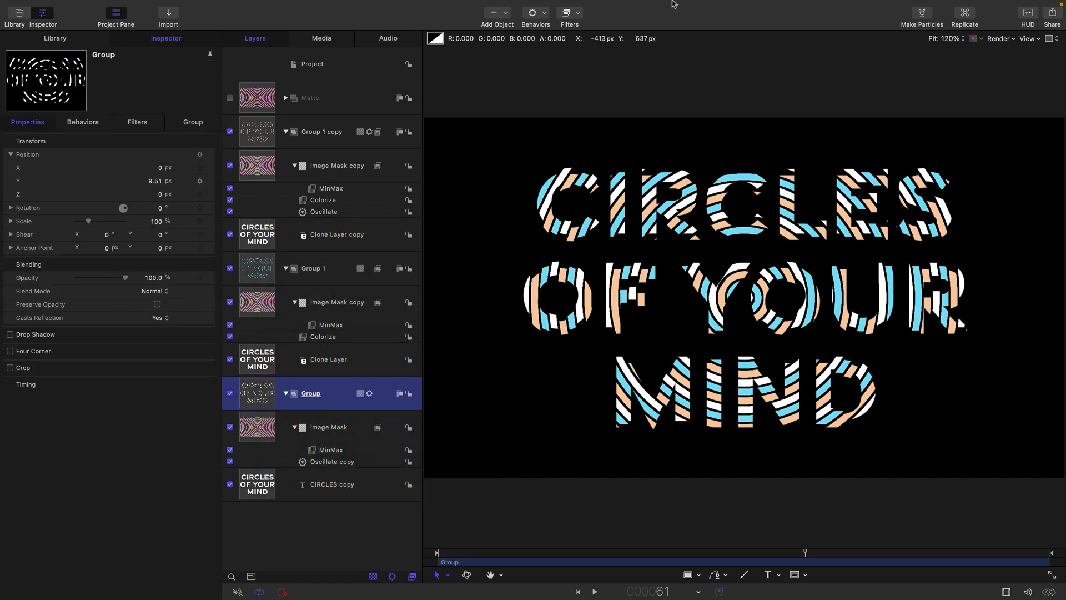
left_click(576, 15)
mouse_move(588, 64)
left_click(722, 149)
left_click(151, 168)
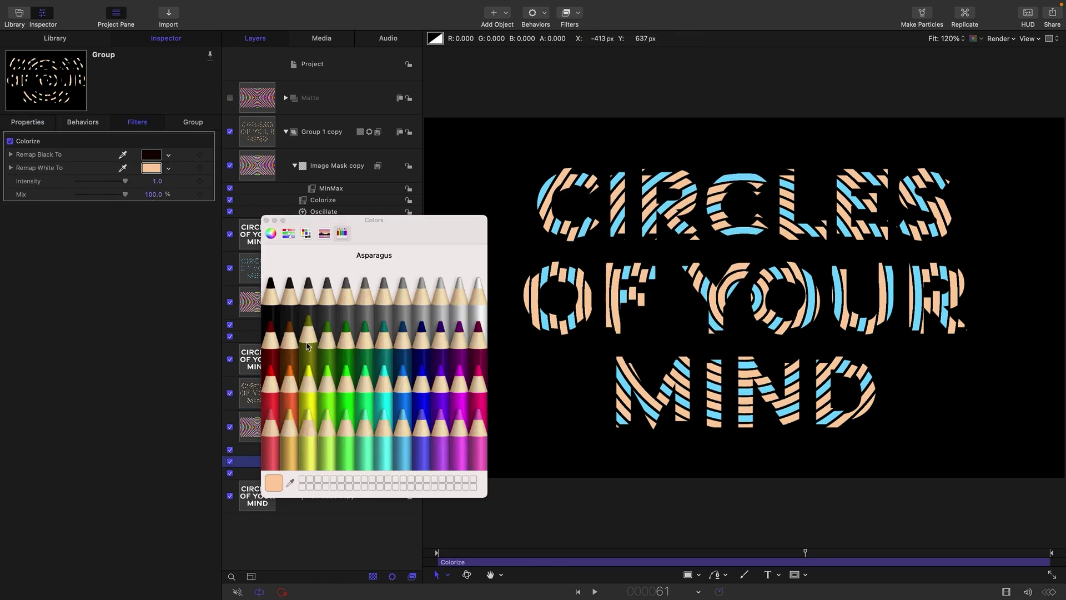
left_click(296, 389)
left_click(266, 220)
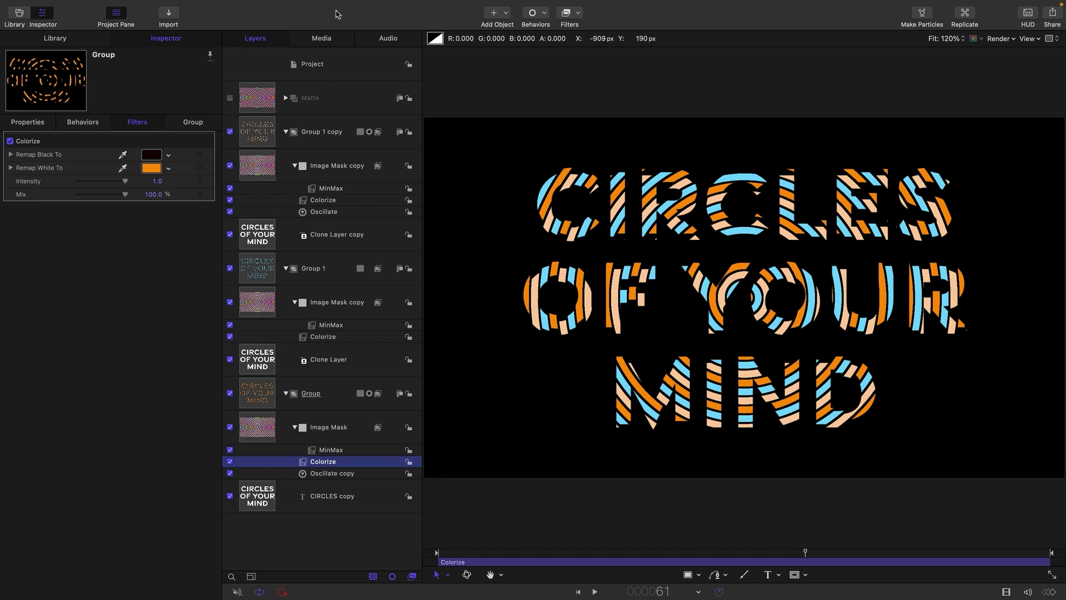
left_click(286, 132)
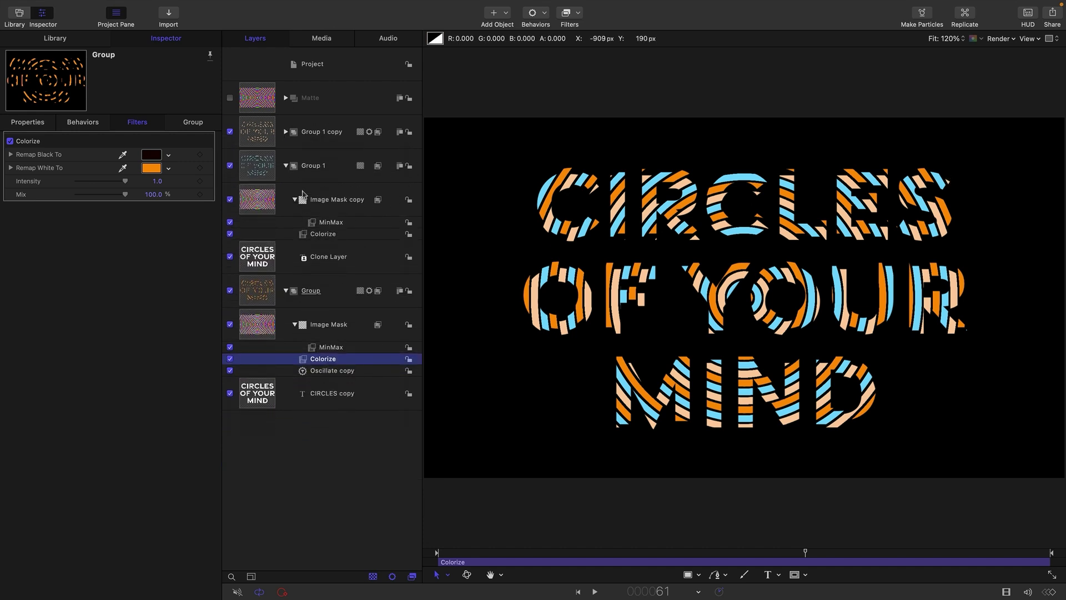
Step: Create a new Group 2 and move Group 1 copy, Group 1 and Group into it
left_click(286, 165)
left_click(151, 6)
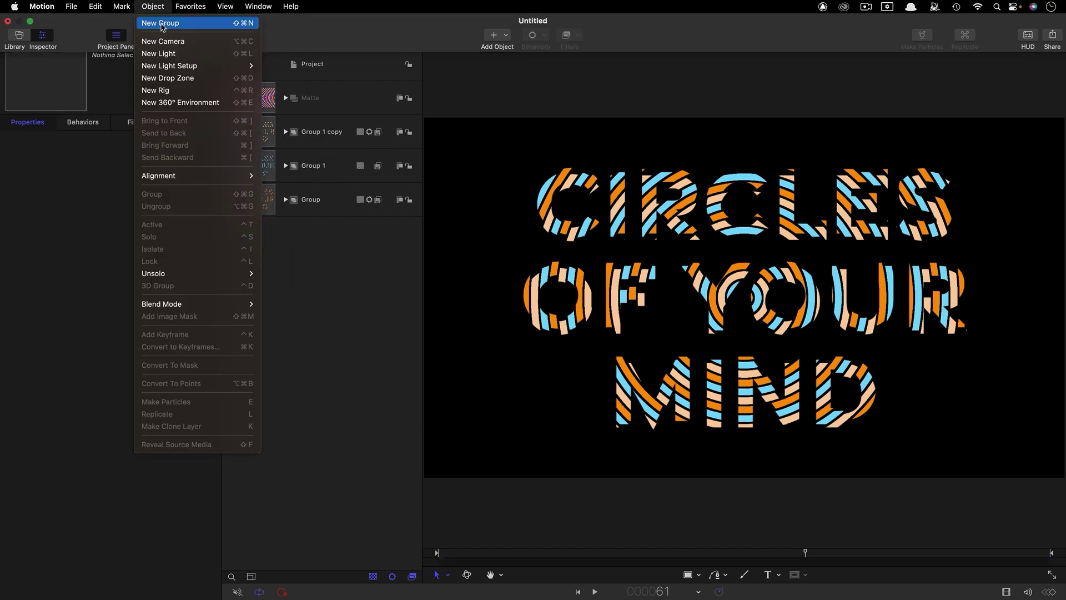
left_click(162, 20)
left_click(264, 167)
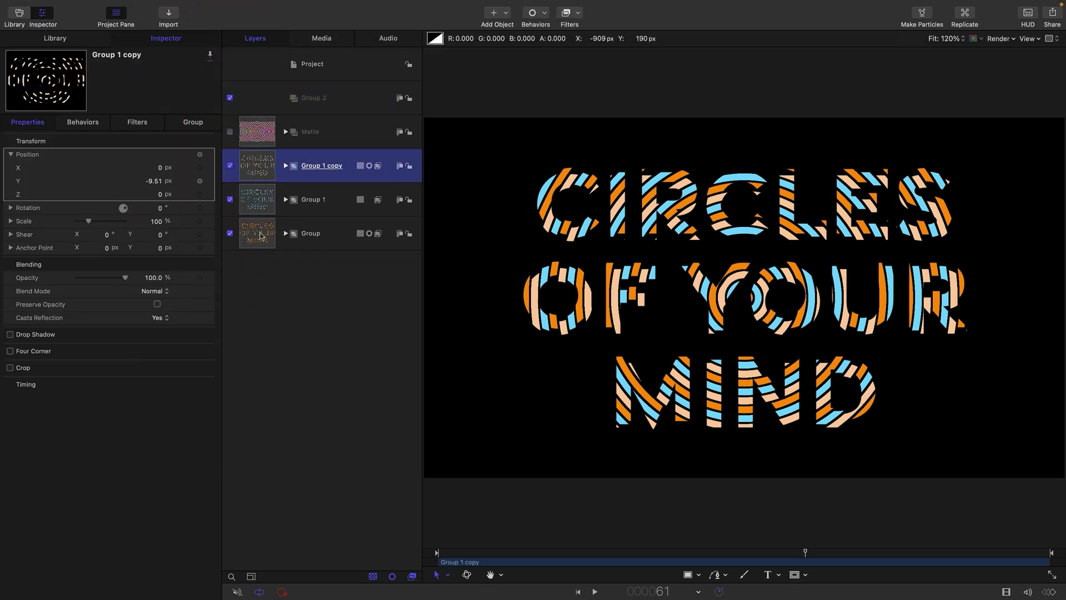
left_click(262, 236, "shift")
left_click_drag(261, 168, 271, 99)
left_click(270, 99)
Step: Add a Neon filter to Group 2 with outer brightness 0 and Outer Glow 5, then preview it
left_click(580, 16)
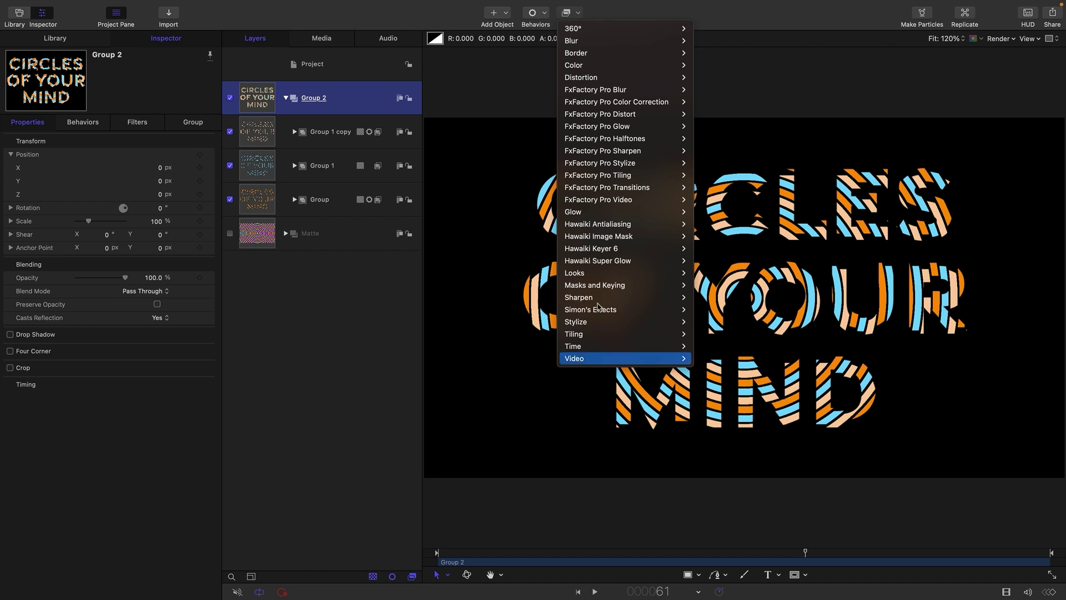
mouse_move(611, 217)
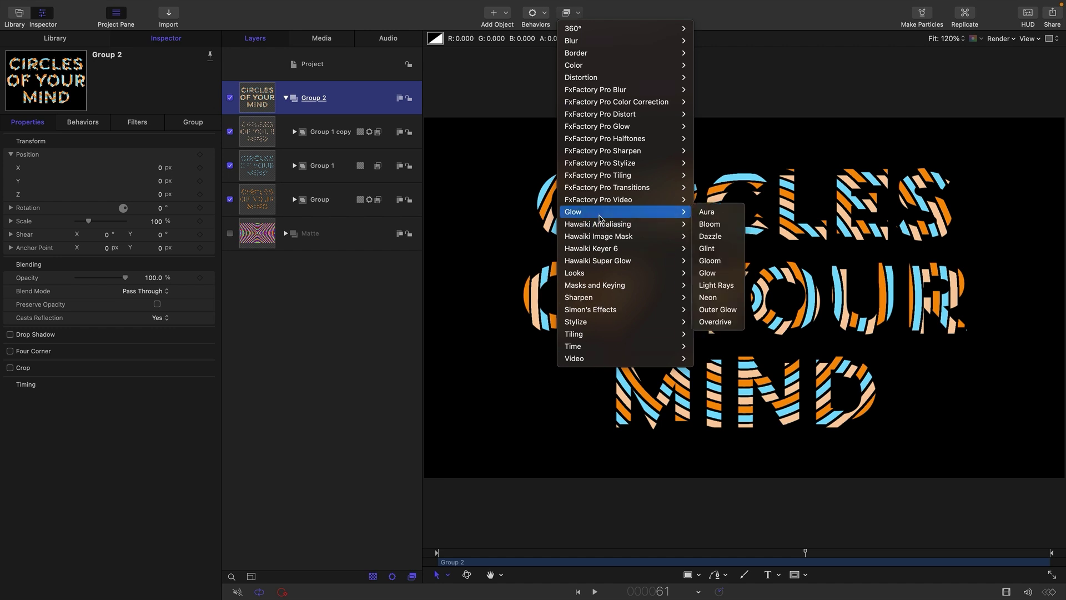
left_click(714, 297)
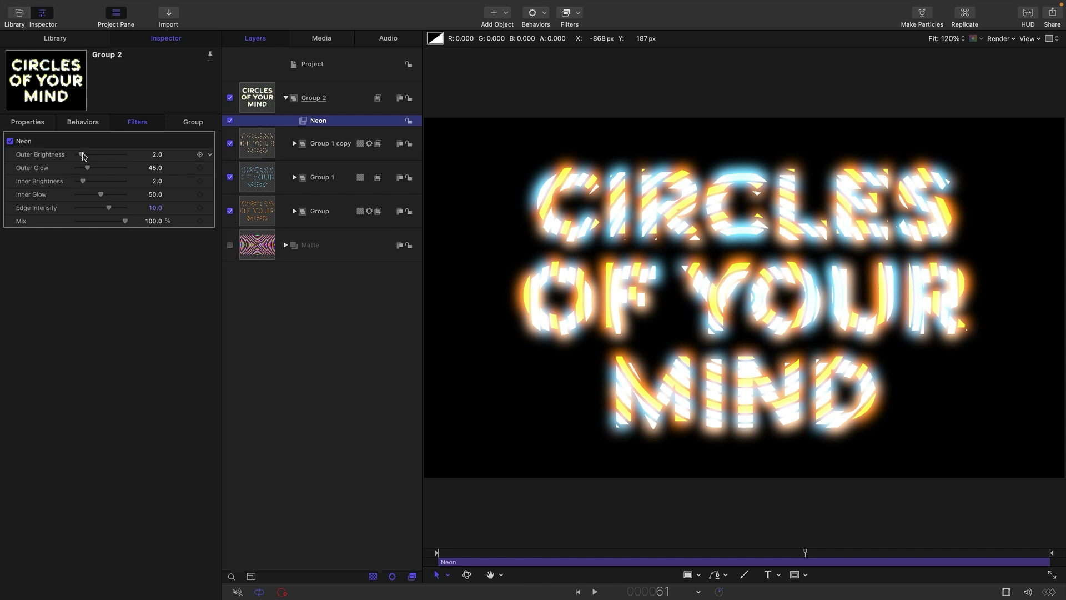
left_click_drag(82, 155, 23, 181)
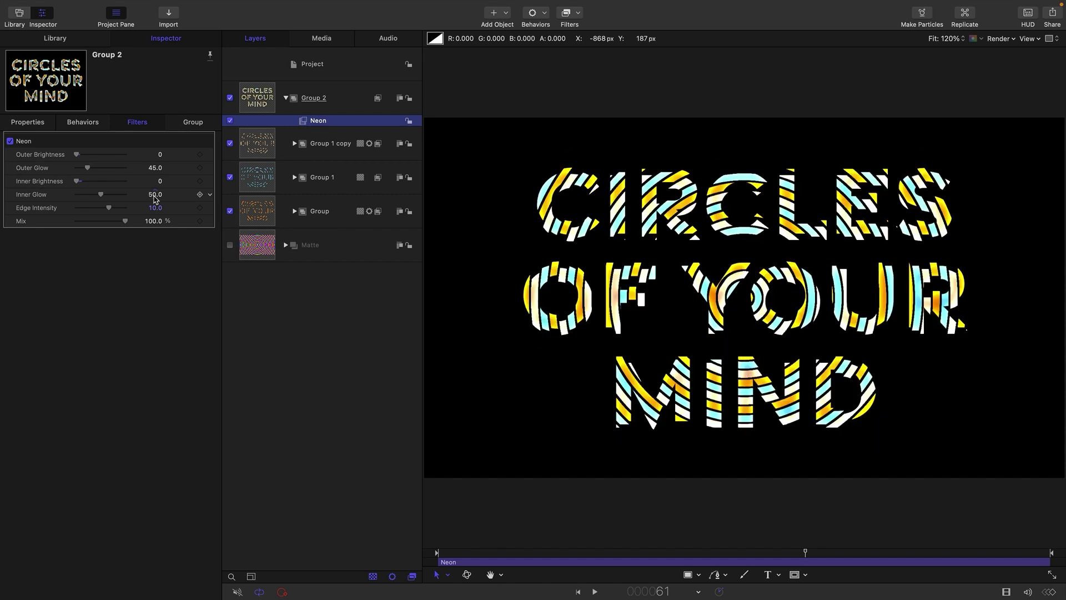
left_click(156, 168)
type("5")
key("Return")
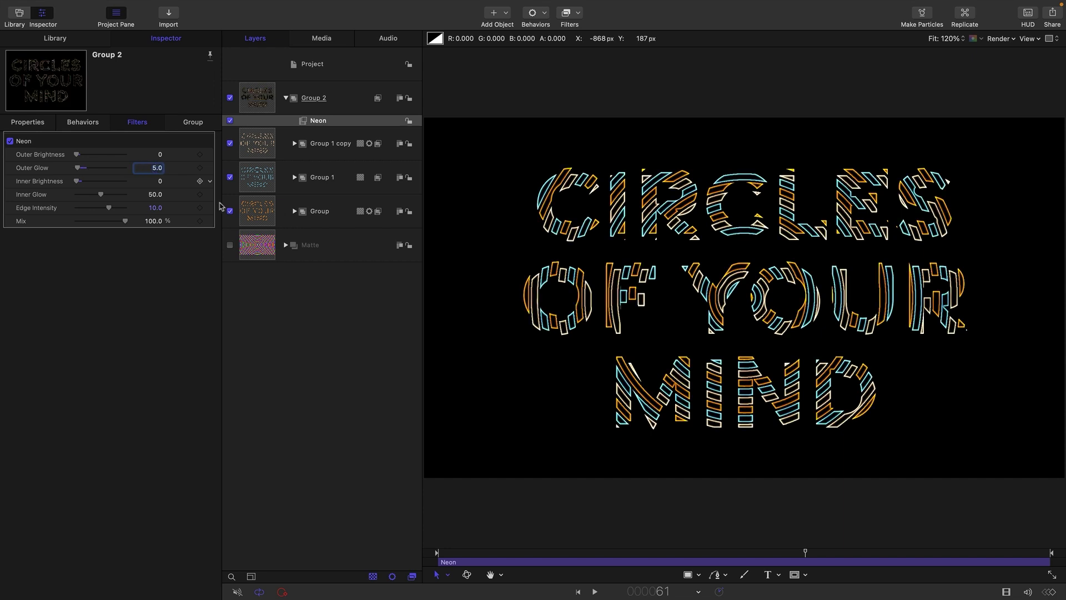
left_click(596, 592)
left_click(595, 592)
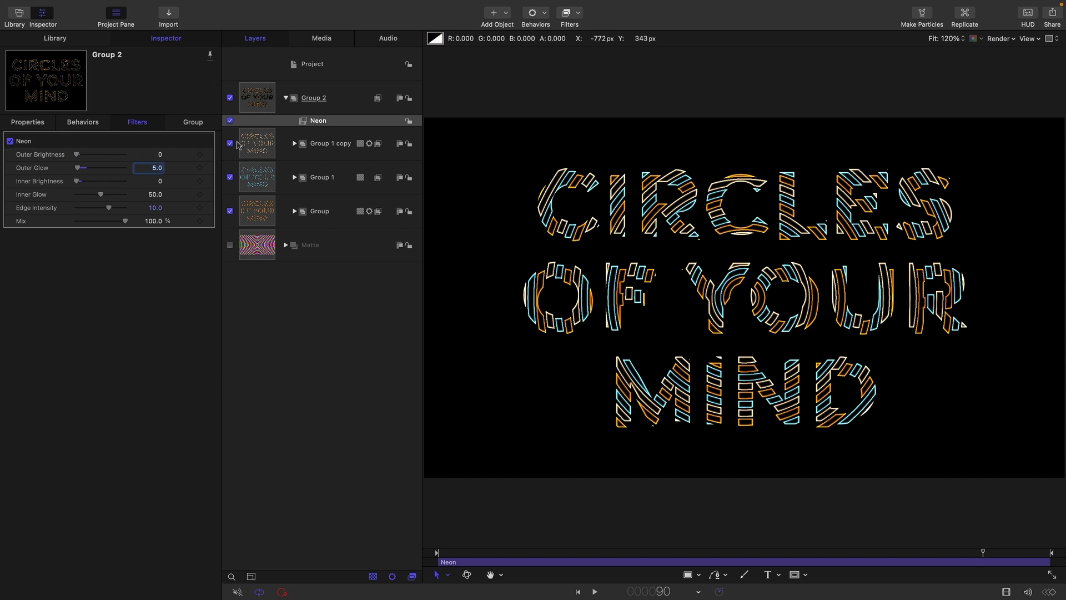
left_click(230, 120)
left_click(230, 120)
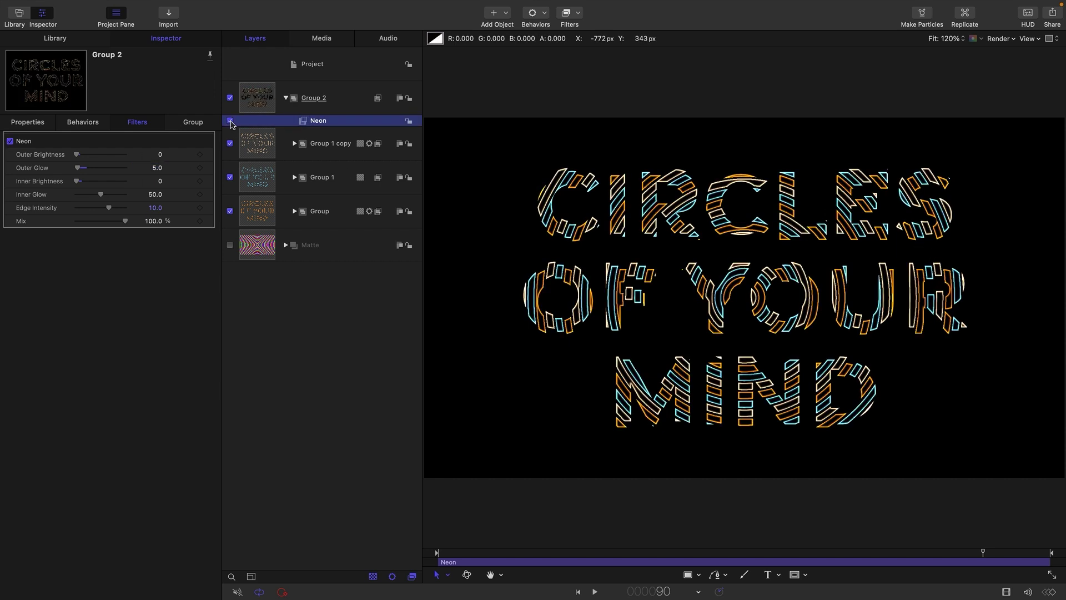
Step: Add a Radial Blur at 10% mix to Group and give Group a fixed resolution
left_click(295, 212)
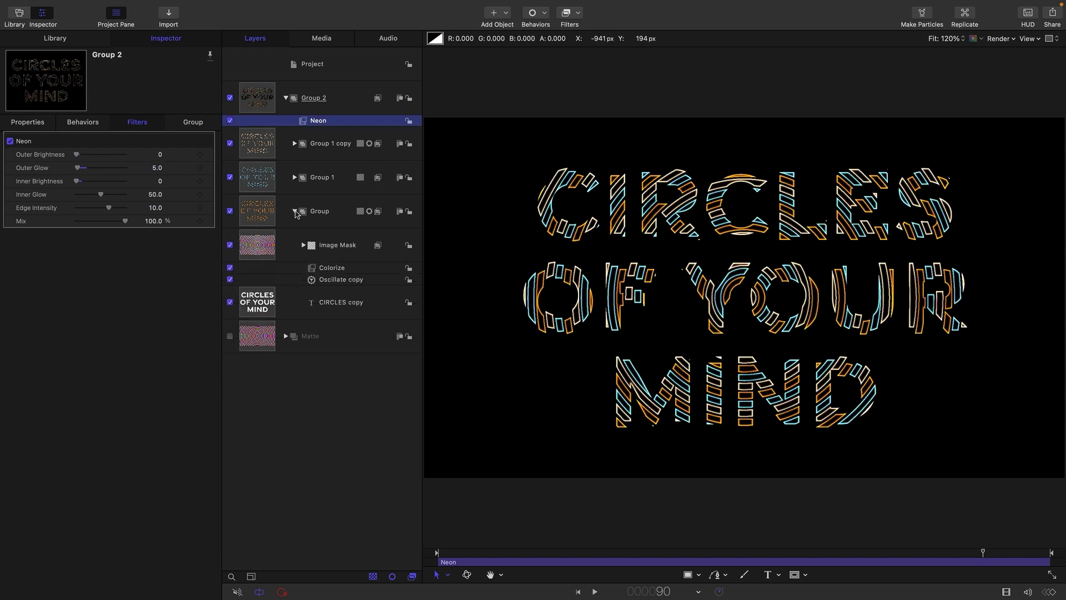
left_click(264, 212)
left_click(579, 15)
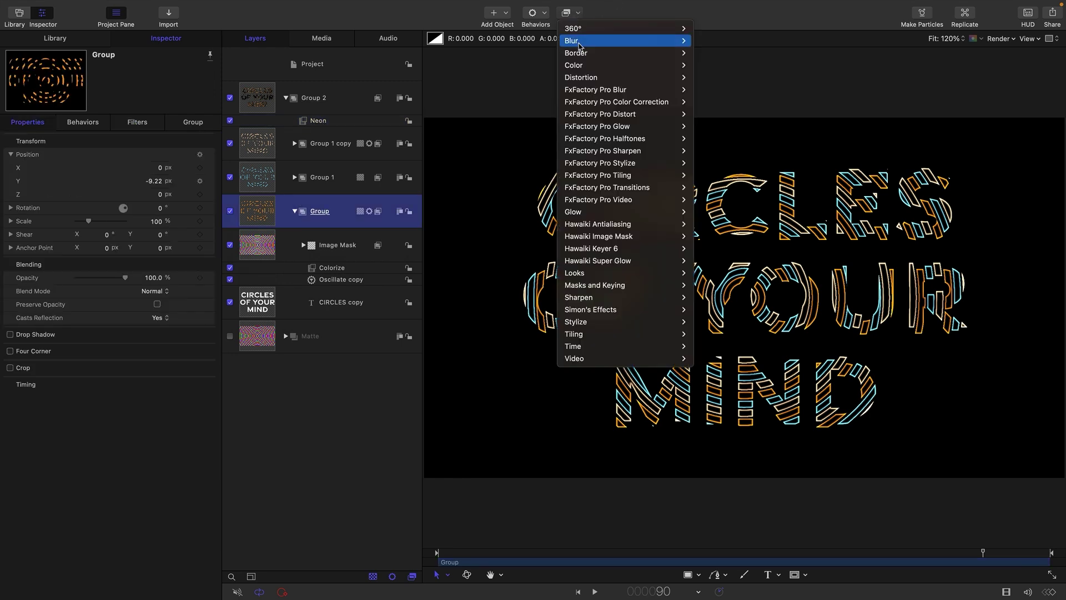
mouse_move(579, 45)
left_click(717, 140)
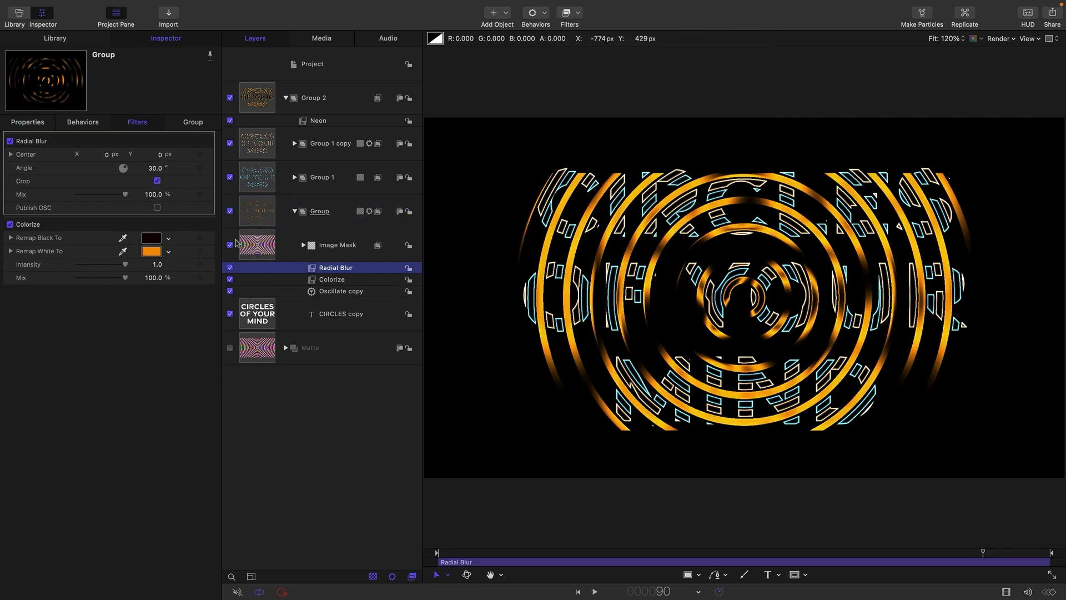
left_click(252, 214)
left_click(194, 123)
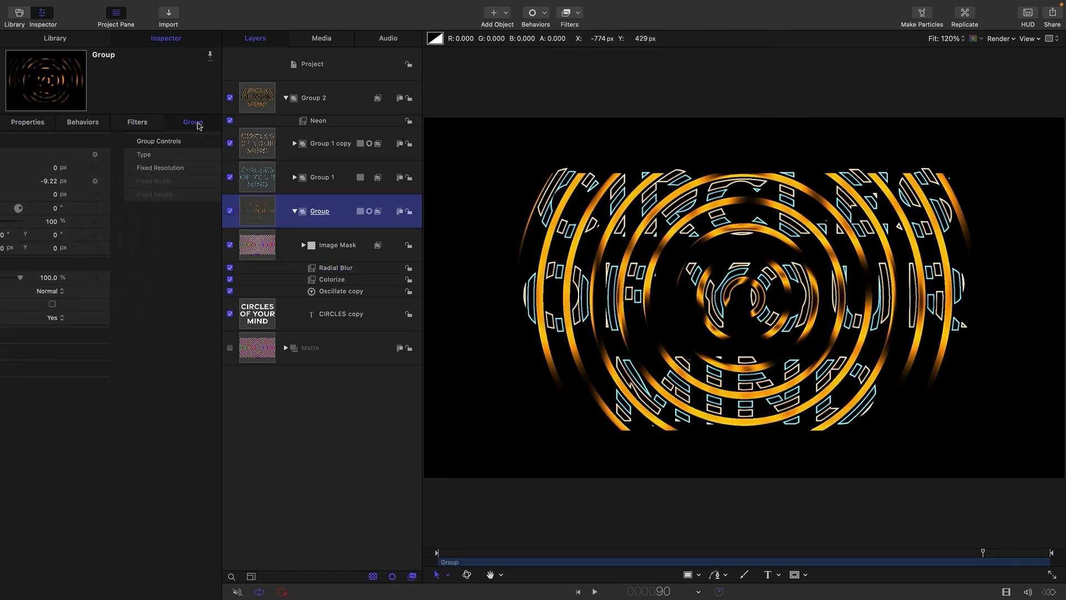
left_click(158, 168)
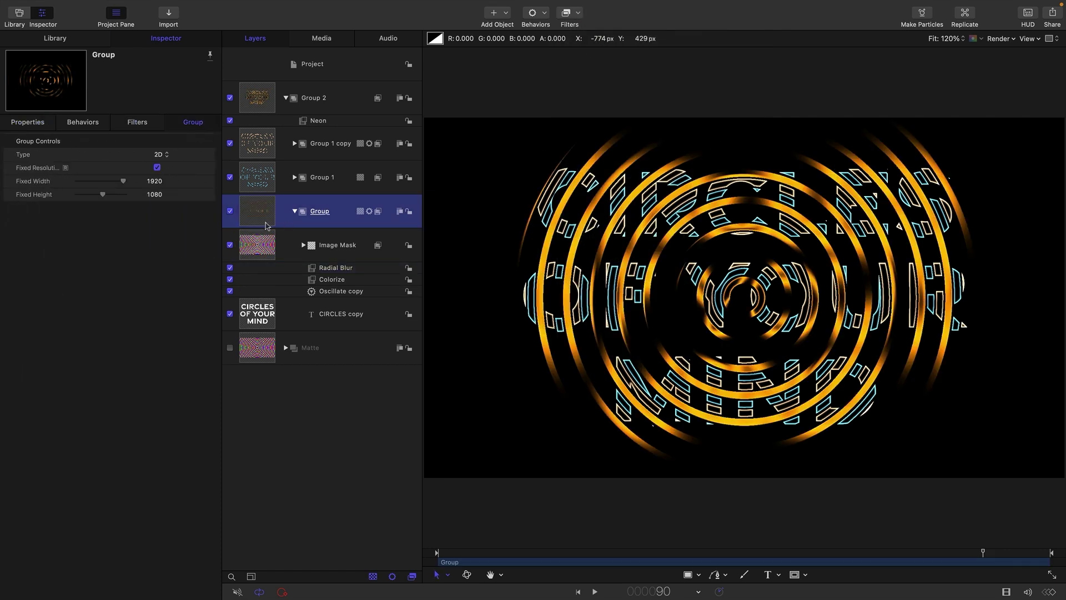
left_click(334, 268)
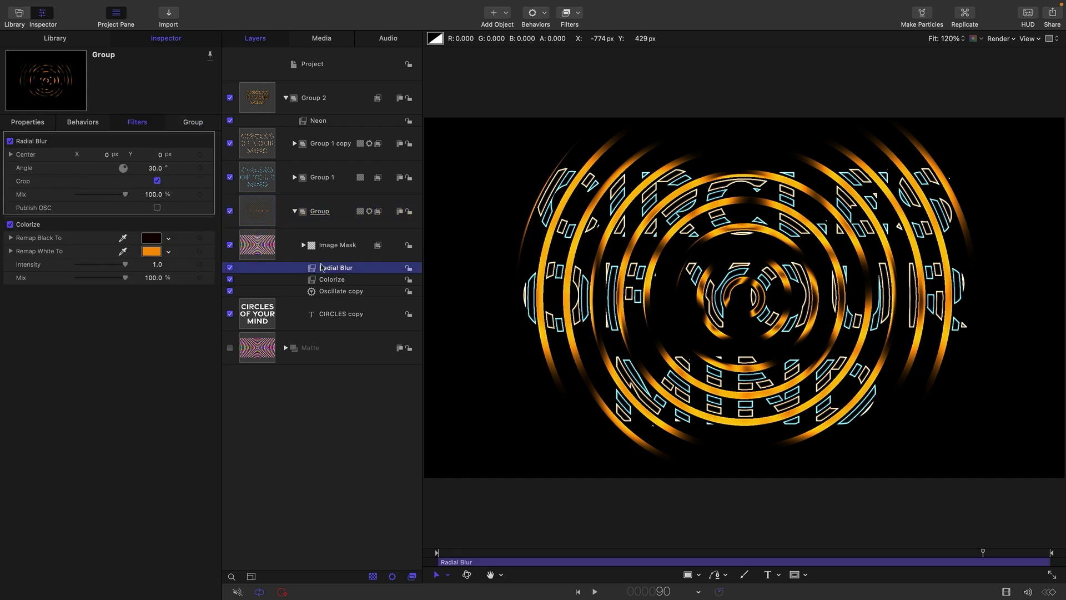
left_click(151, 195)
type("10")
key("Return")
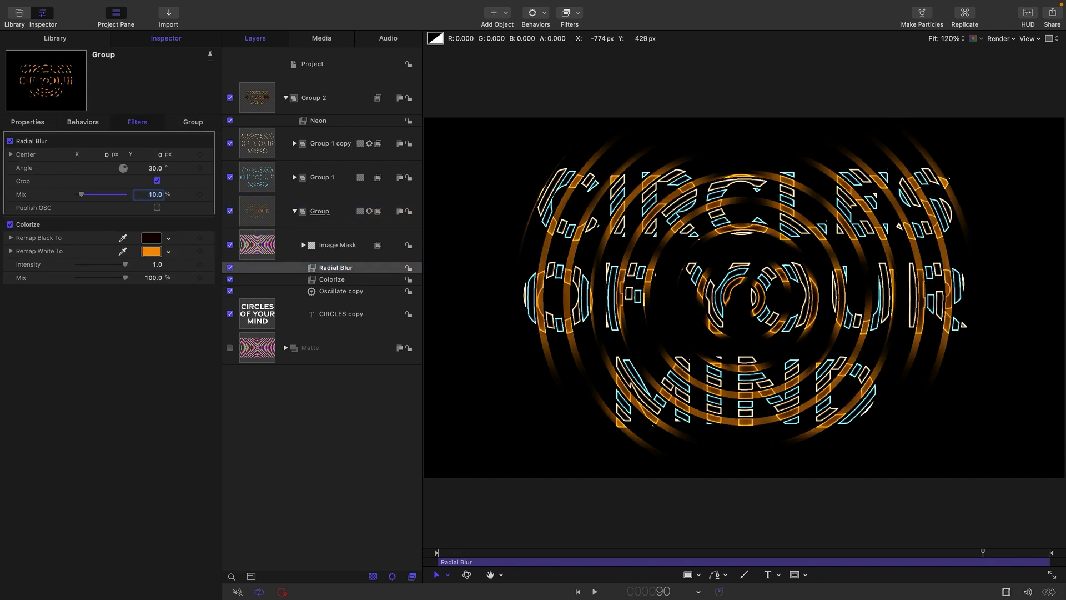
Step: Put the Radial Blur on Group 1 at a 60° angle and on Group 1 copy at 90°
left_click(329, 268)
left_click_drag(312, 353, 261, 182)
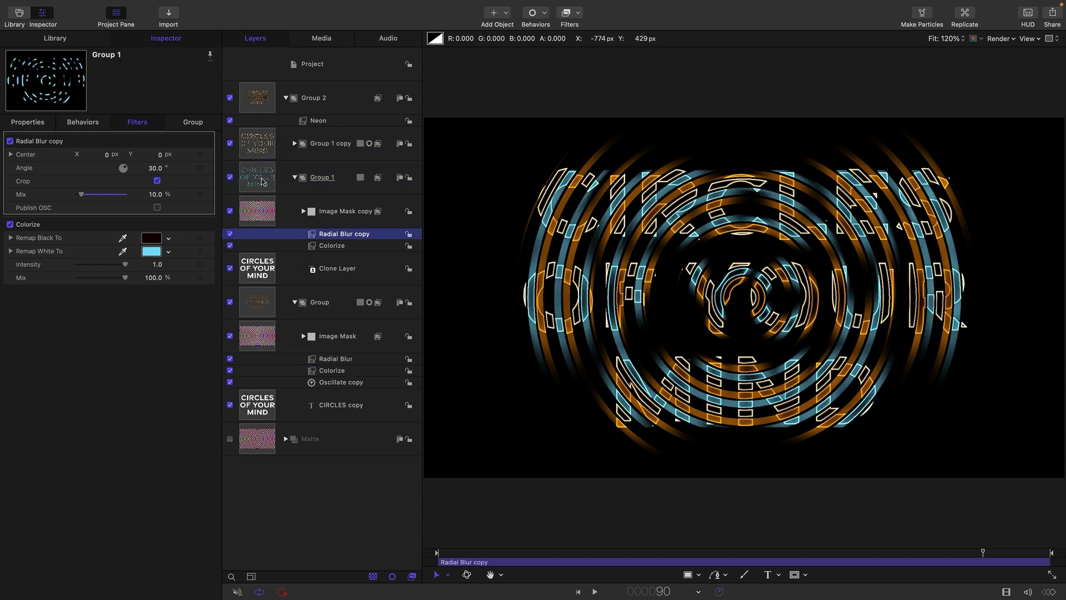
left_click(156, 168)
type("60")
key("Return")
left_click_drag(336, 233, 252, 140)
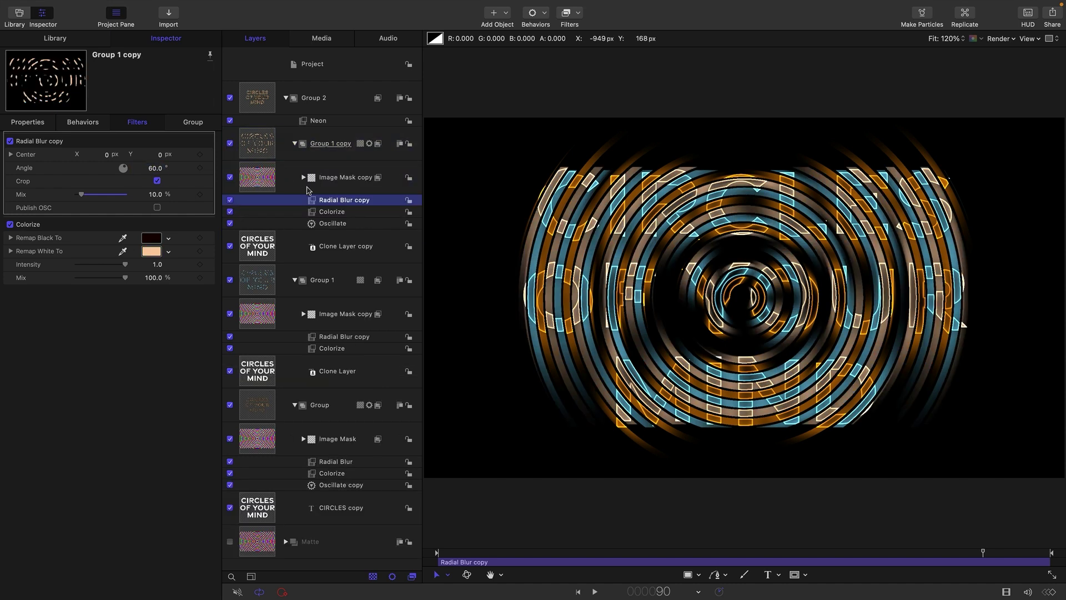
left_click(154, 169)
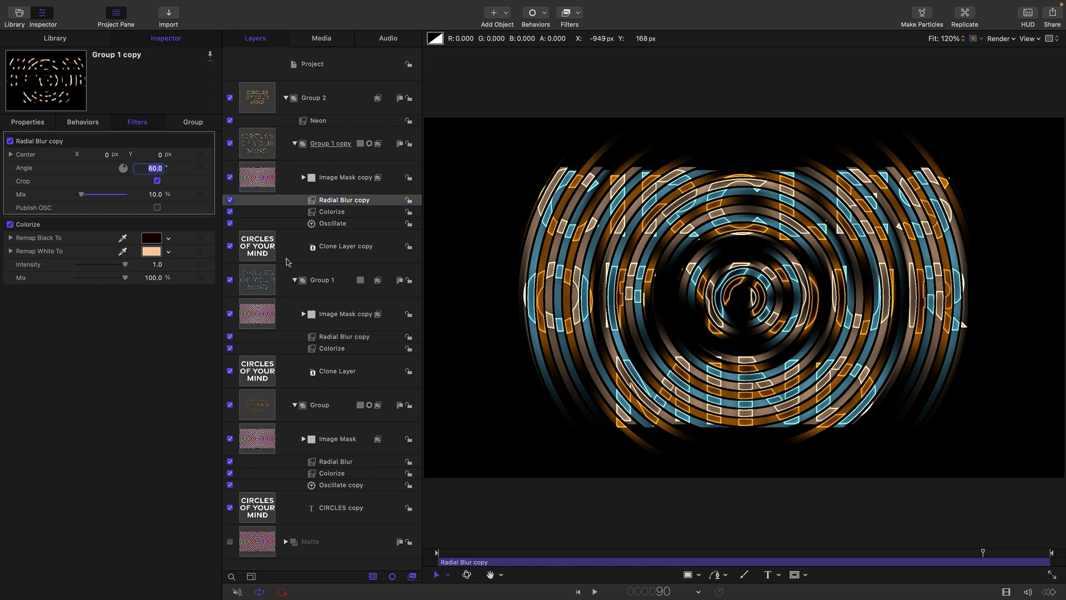
type("90")
key("Return")
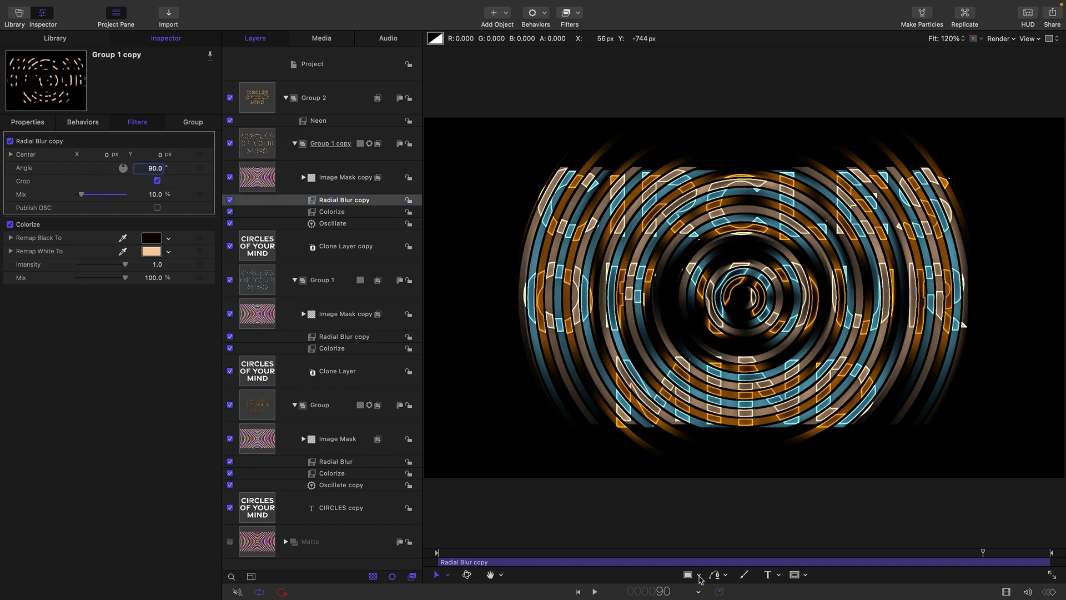
Step: Preview the blur and turn on Fixed Resolution for Group 1
left_click(594, 592)
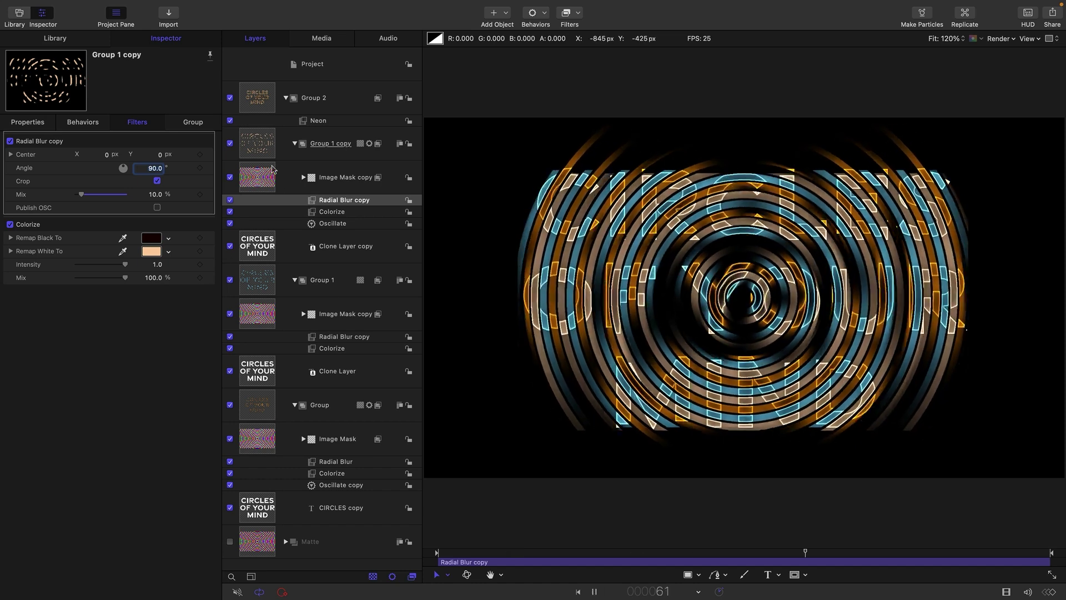
left_click(269, 141)
left_click(192, 121)
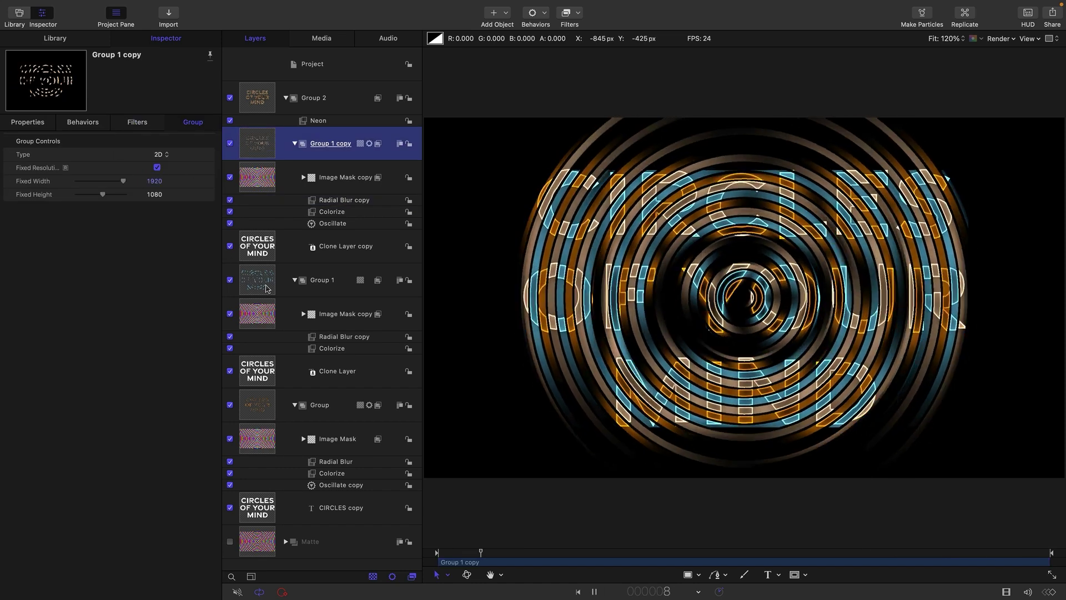
left_click(269, 280)
left_click(157, 167)
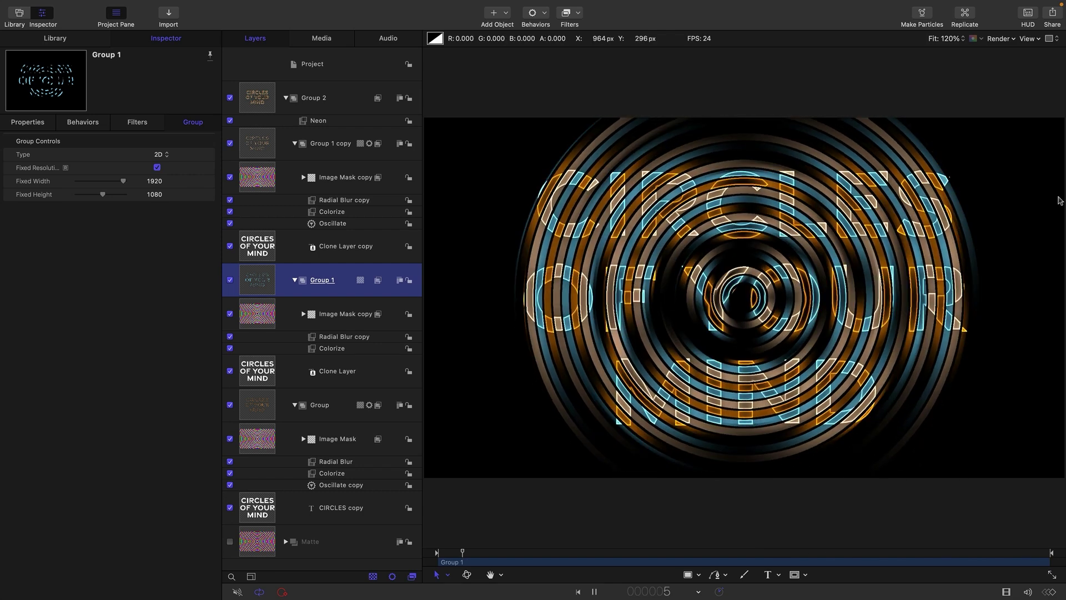
Step: At frame 8, expand the three groups' Image Masks to reveal their MinMax filters
left_click(487, 552)
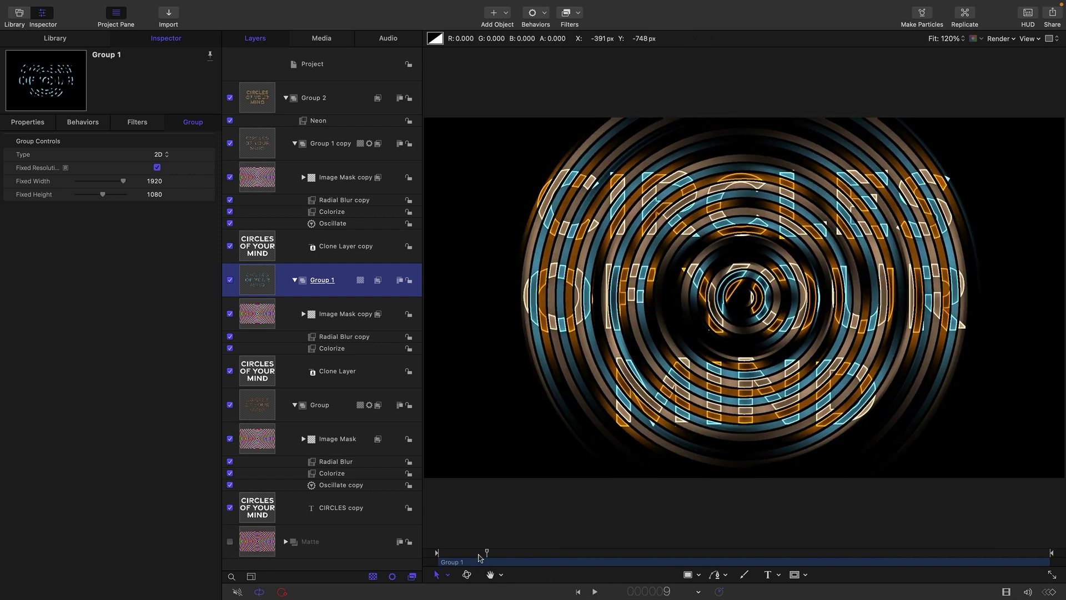
left_click(481, 559)
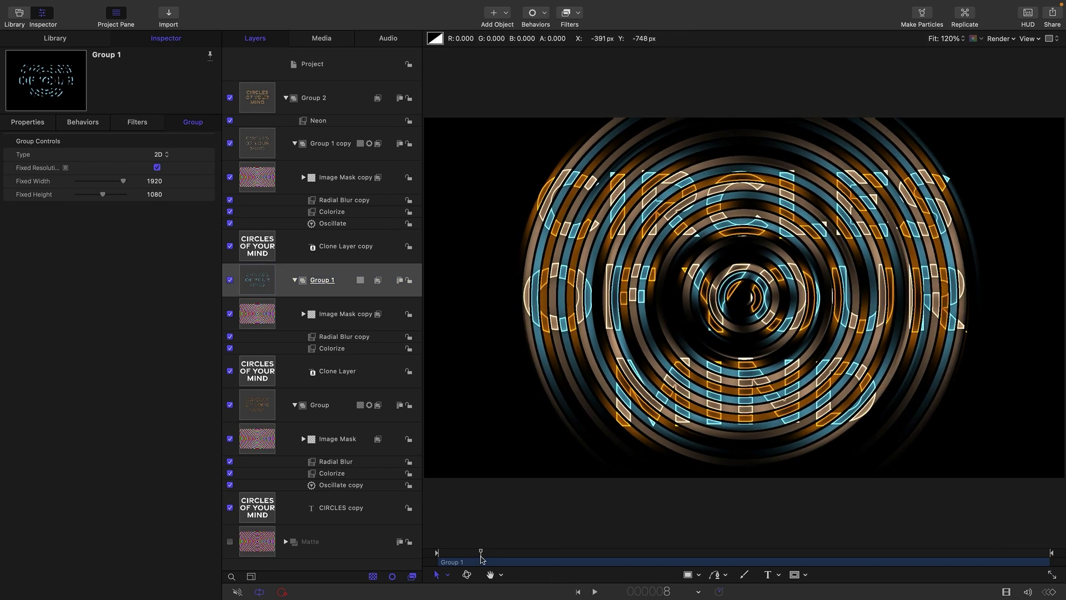
key("Left")
key("super+f")
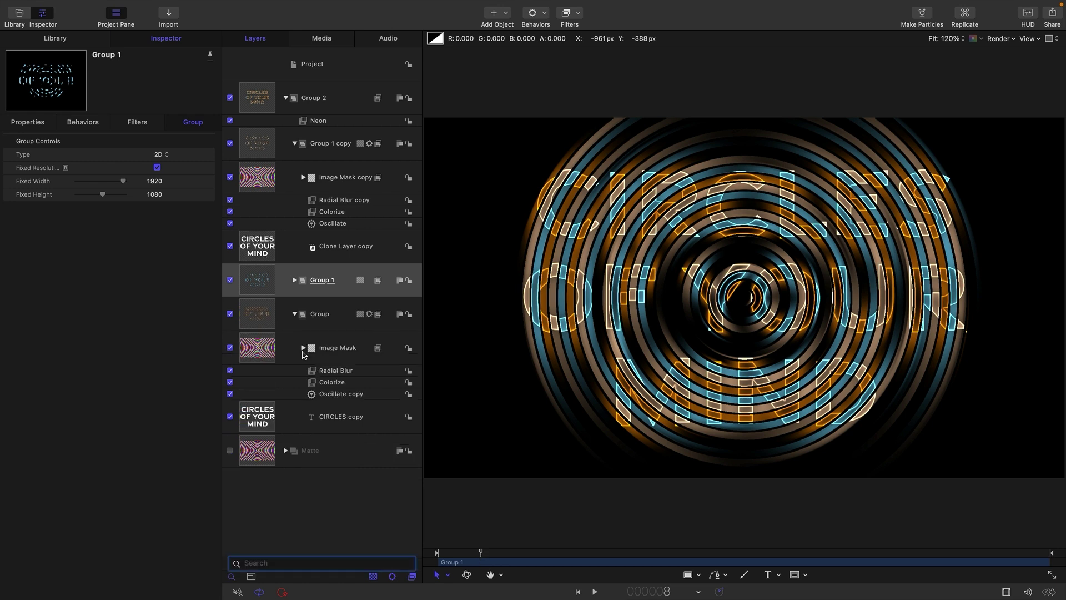
left_click(303, 348)
left_click(295, 279)
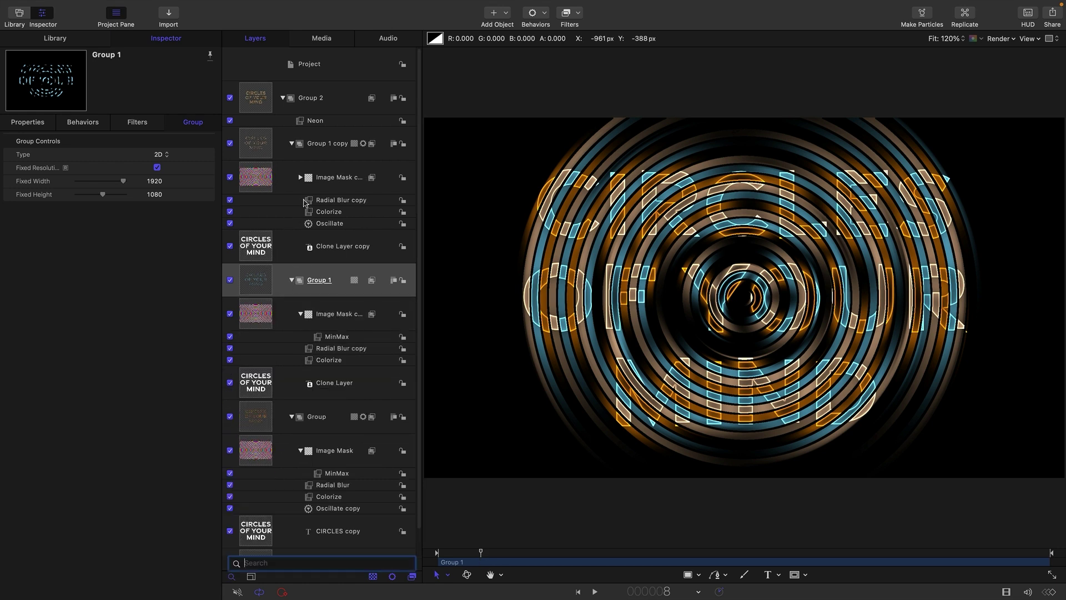
left_click(301, 178)
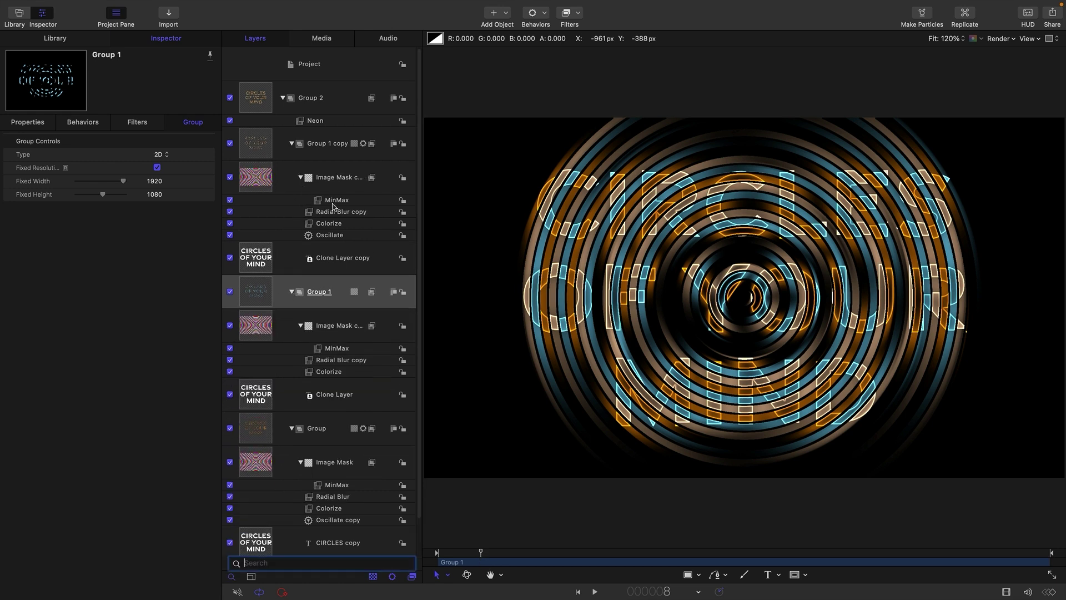
left_click(337, 486)
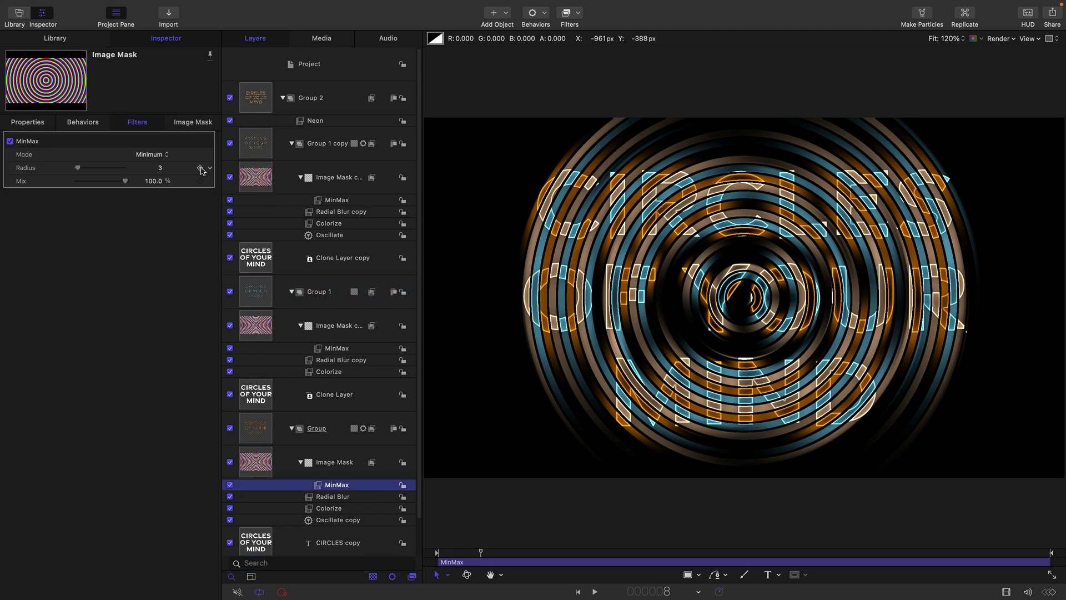
left_click(340, 350)
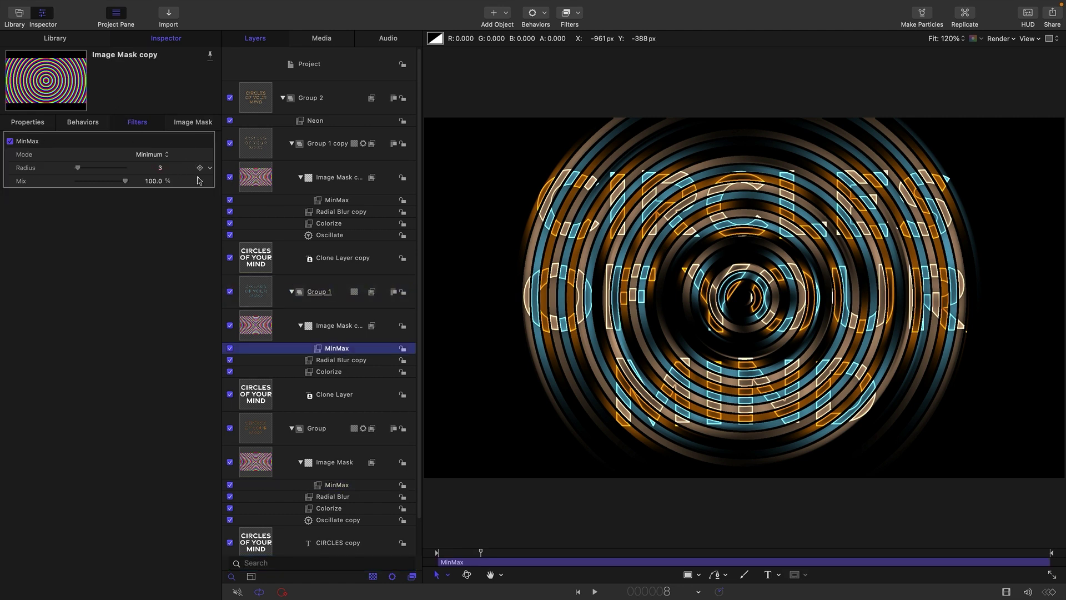
left_click(323, 201)
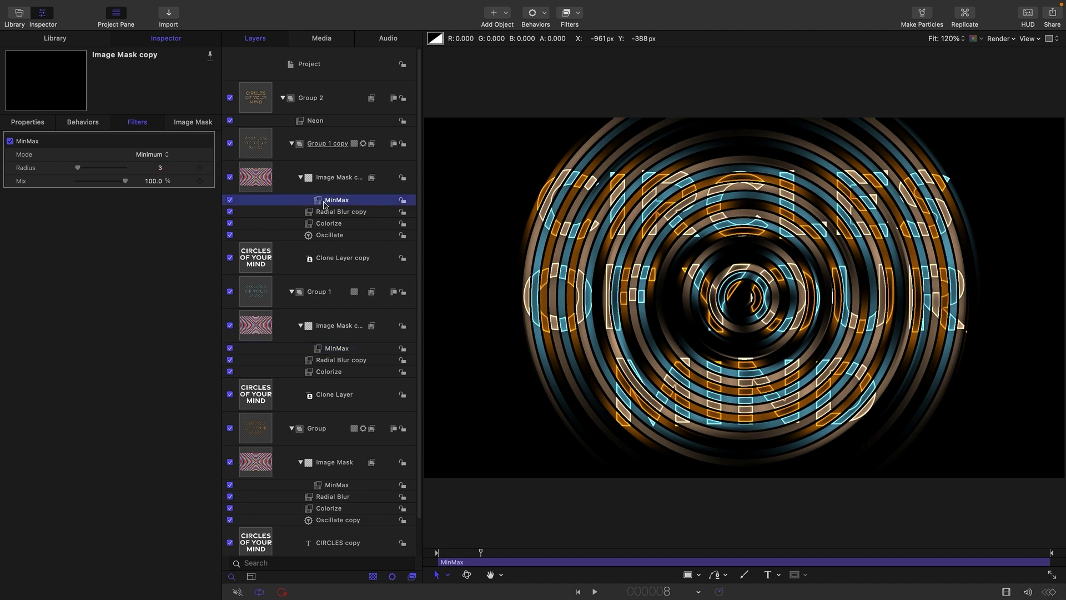
Step: Keyframe MinMax Radius at frame 8, then set frame-1 radii to 5, 20 and 30
left_click(201, 169)
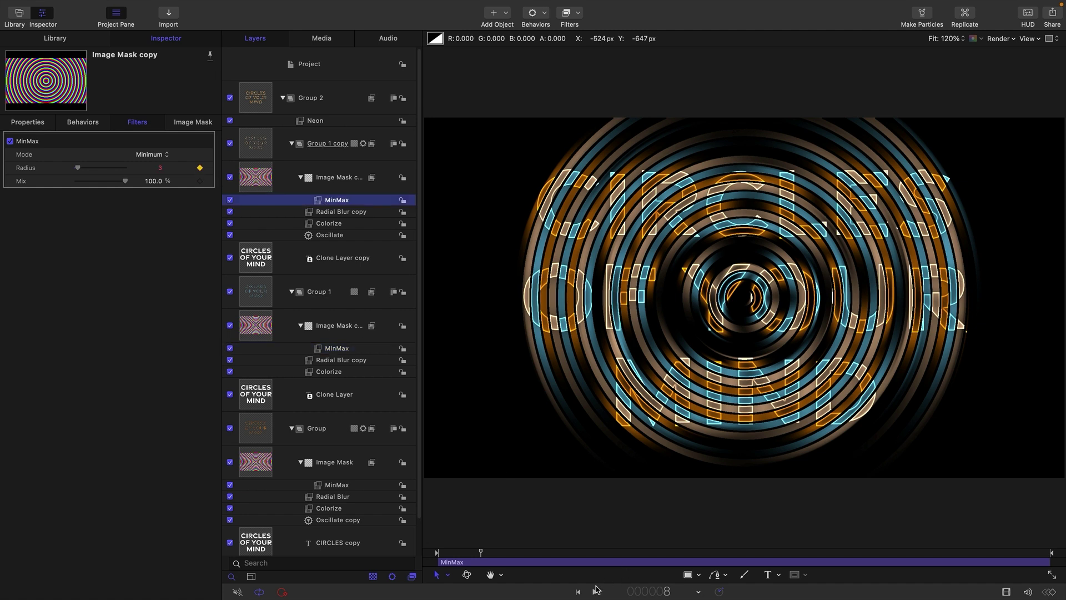
left_click(578, 592)
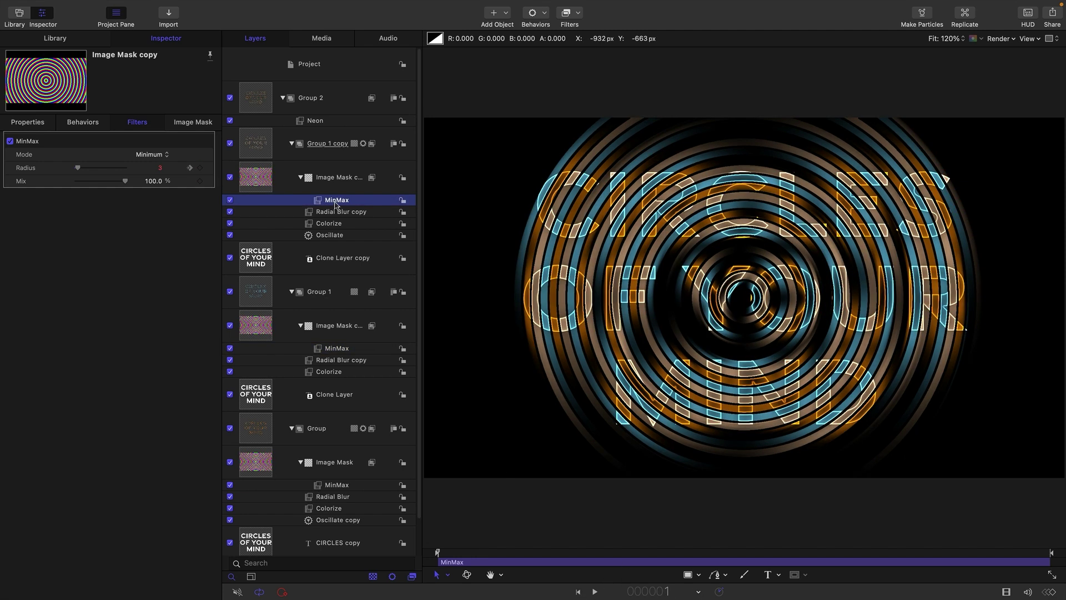
left_click_drag(159, 176, 161, 168)
left_click(341, 350)
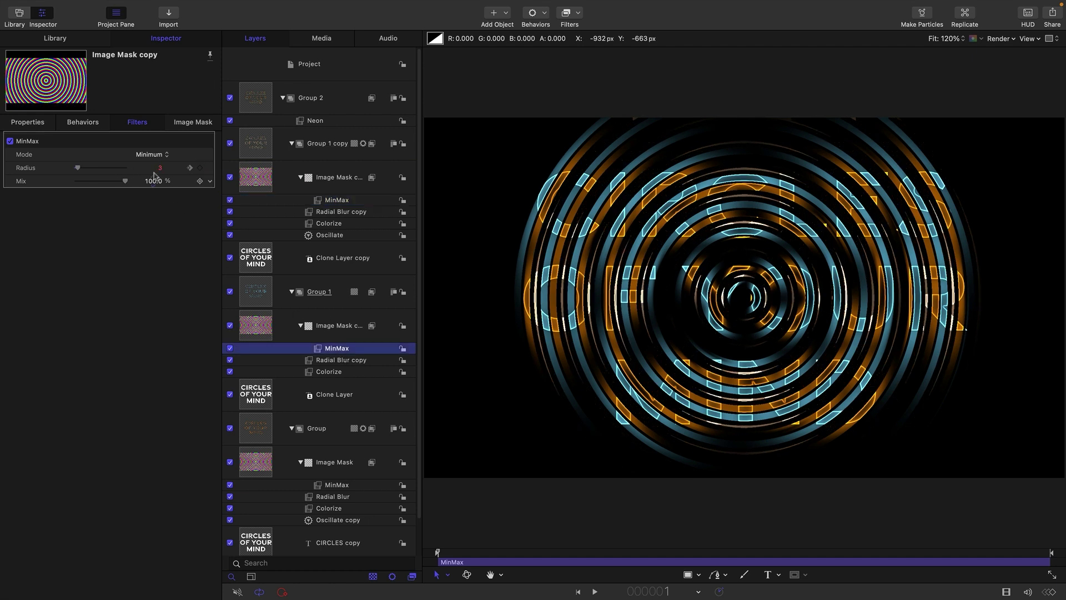
left_click_drag(81, 168, 87, 167)
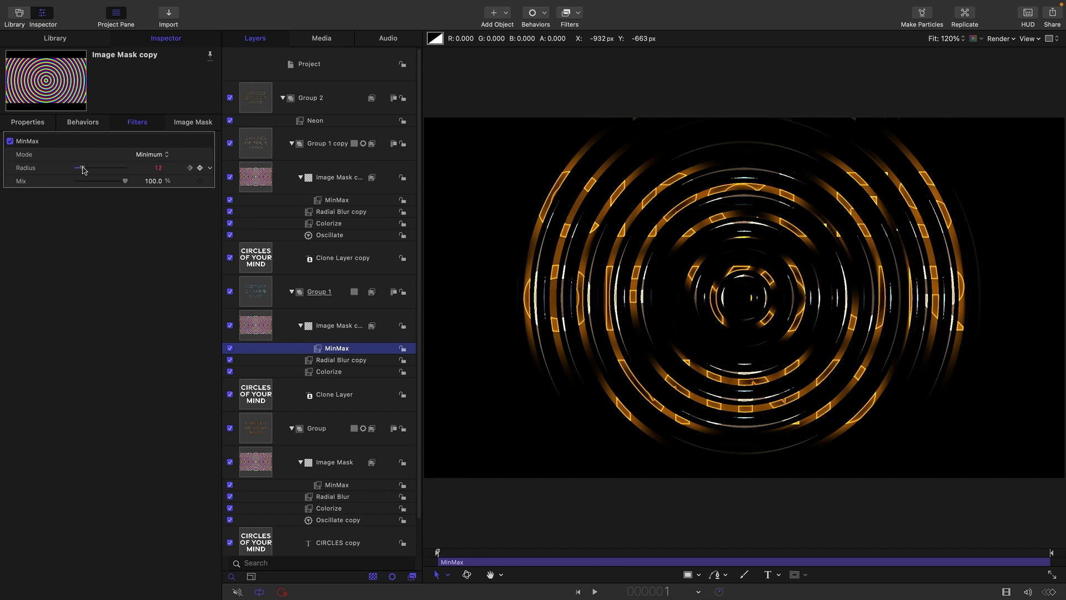
left_click(341, 485)
left_click(160, 168)
type("30")
key("Return")
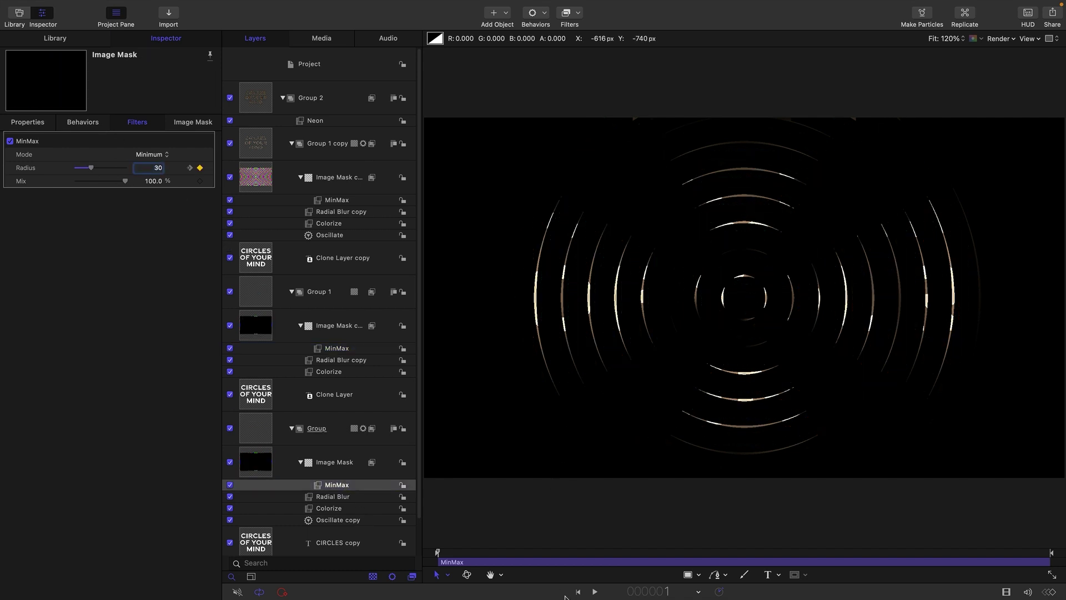
Step: Play the growing-stripe reveal several times to preview it, then select Group 2
left_click(594, 591)
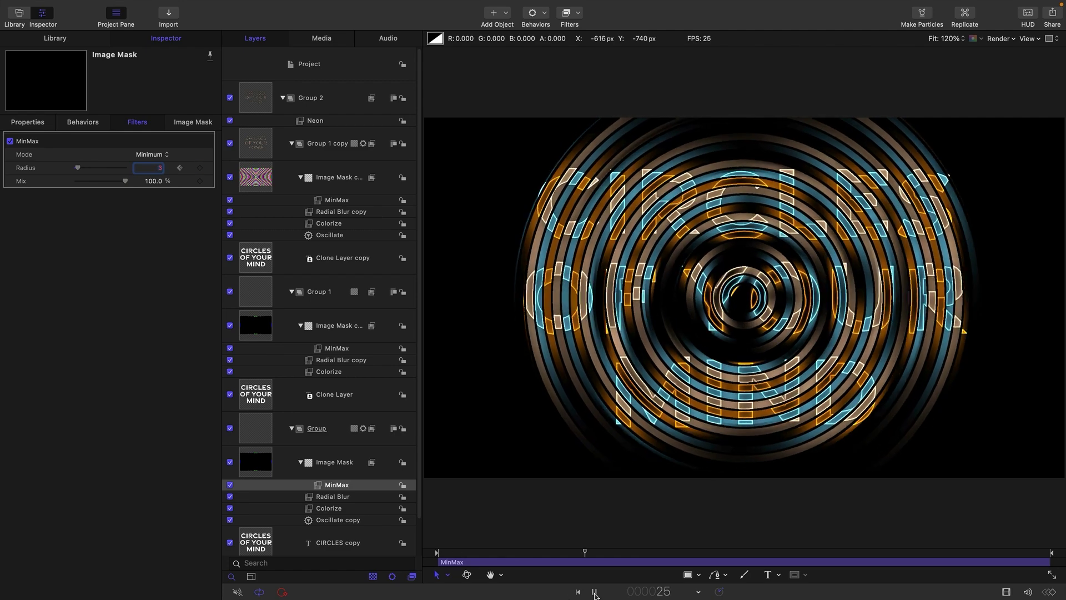
left_click(578, 592)
left_click(595, 592)
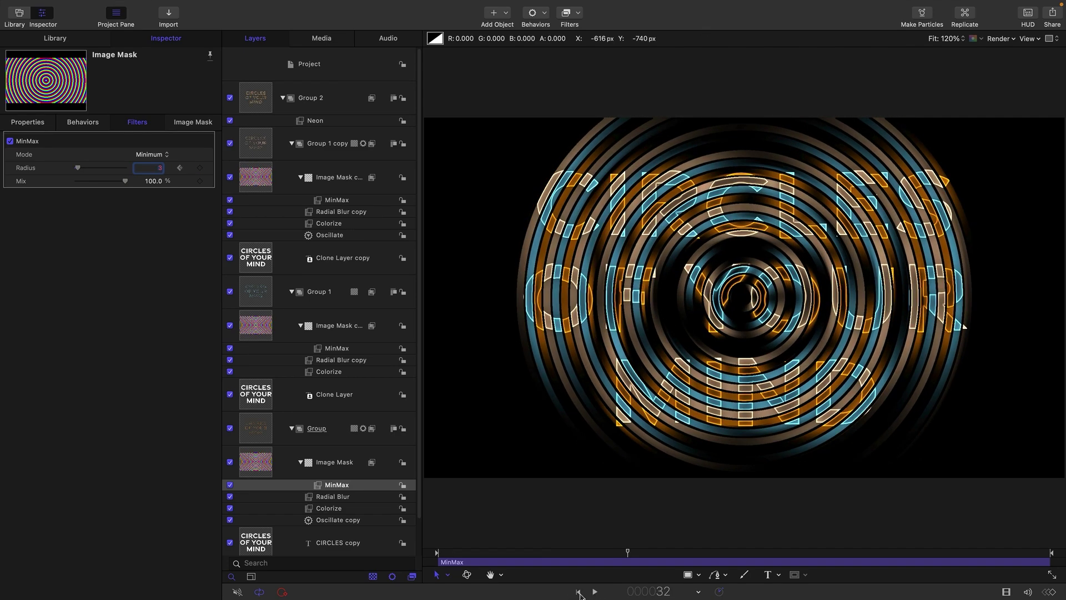
left_click(578, 592)
left_click(594, 592)
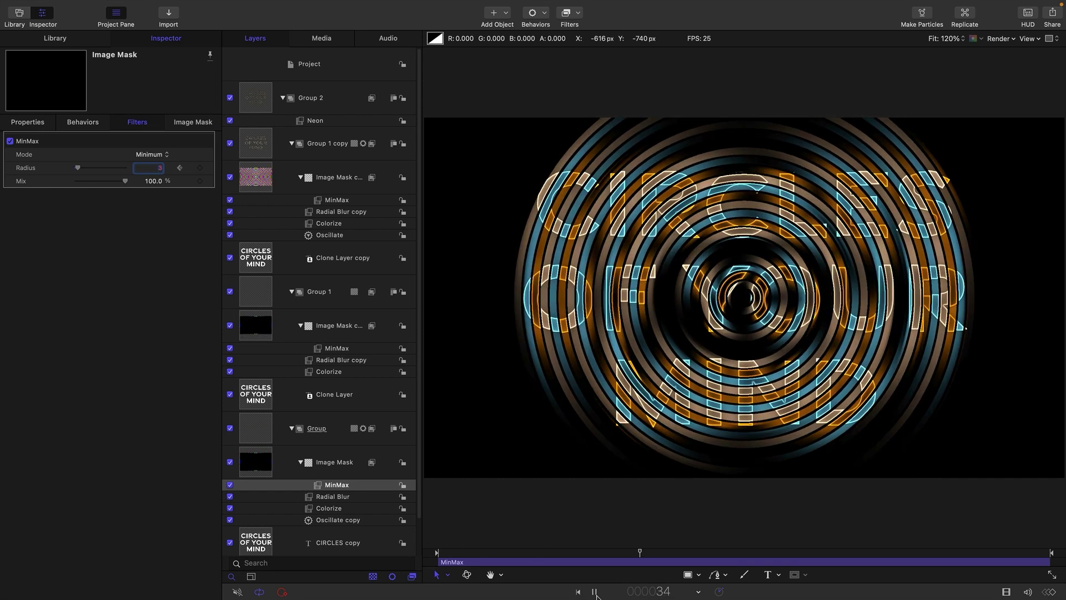
left_click(594, 592)
left_click(259, 101)
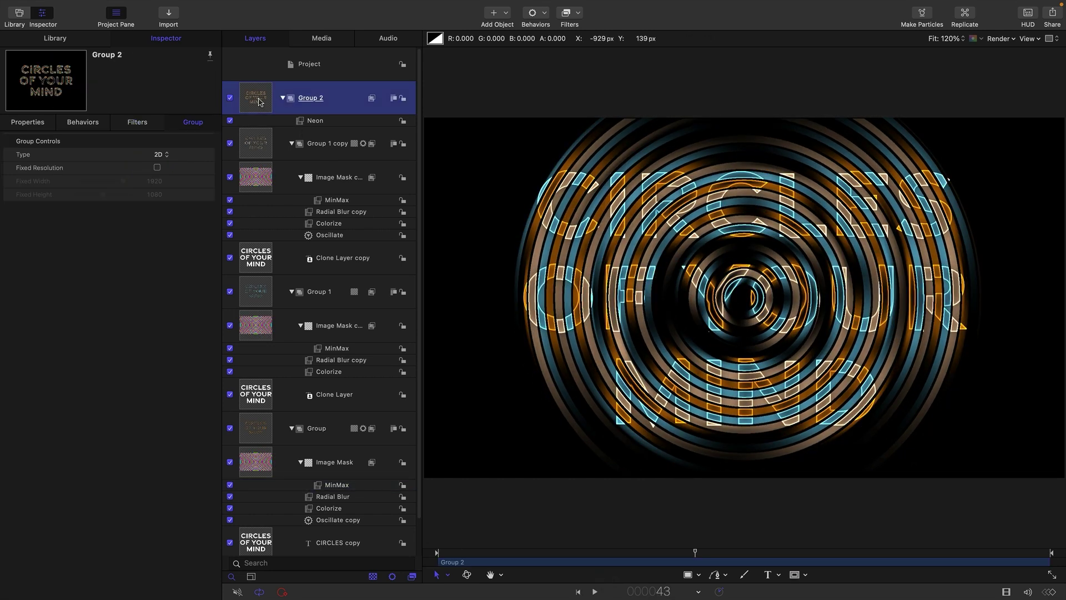
Step: Add an Unsharp Mask filter to Group 2
left_click(579, 15)
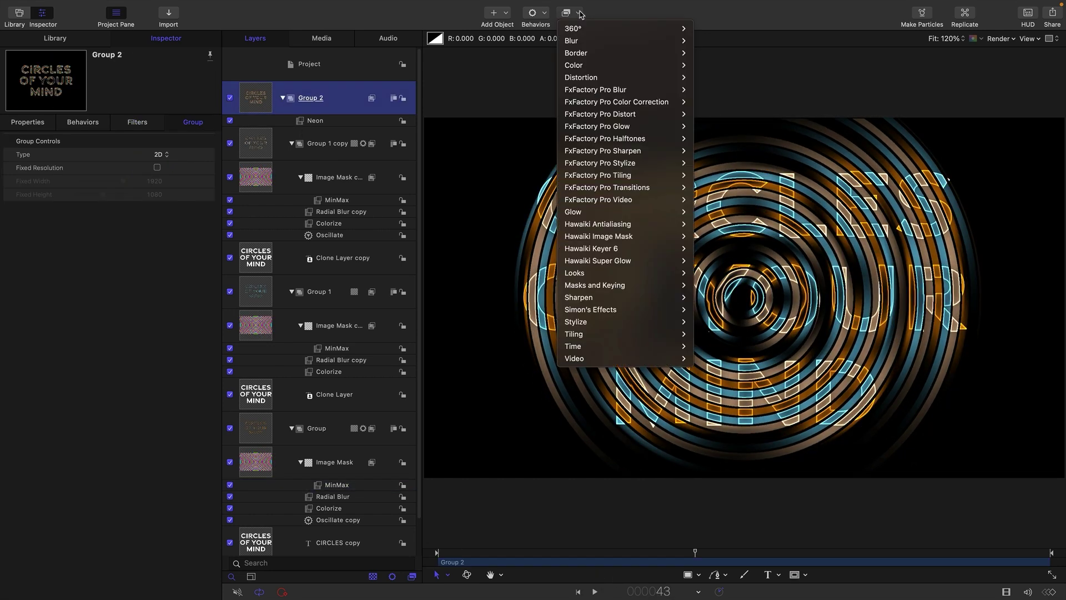
mouse_move(654, 303)
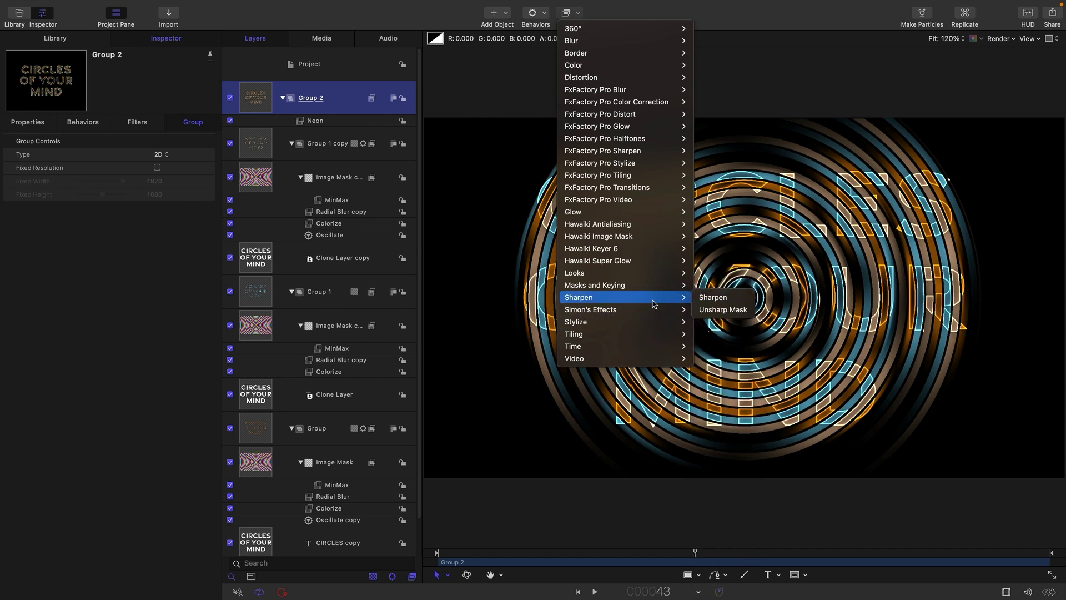
left_click(722, 310)
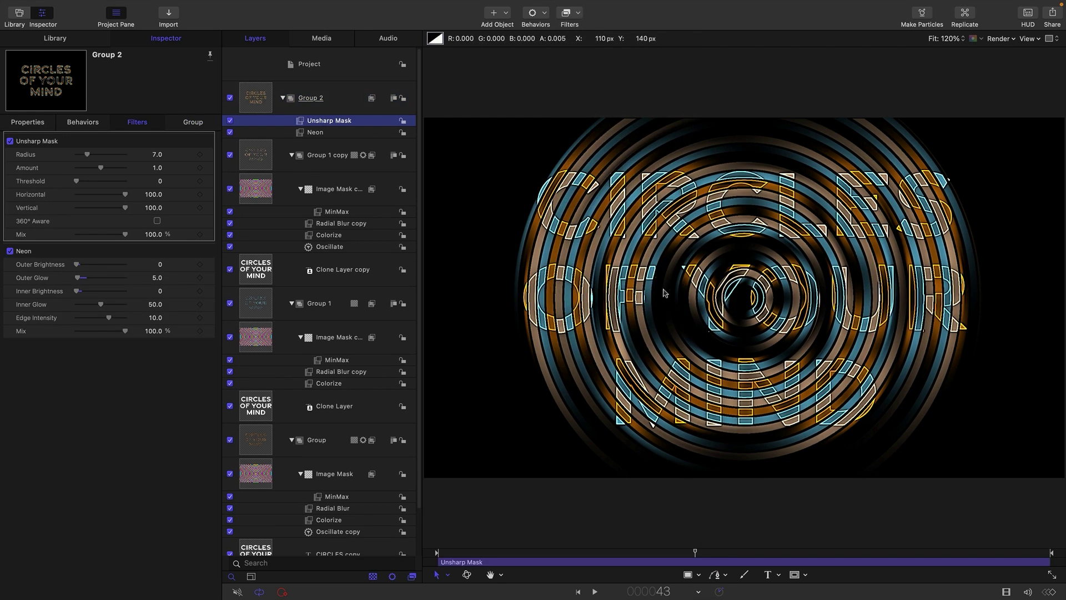
Step: Add non-animated Add Noise to Group 2 at amount 1.0 and mix 22.36%
left_click(579, 15)
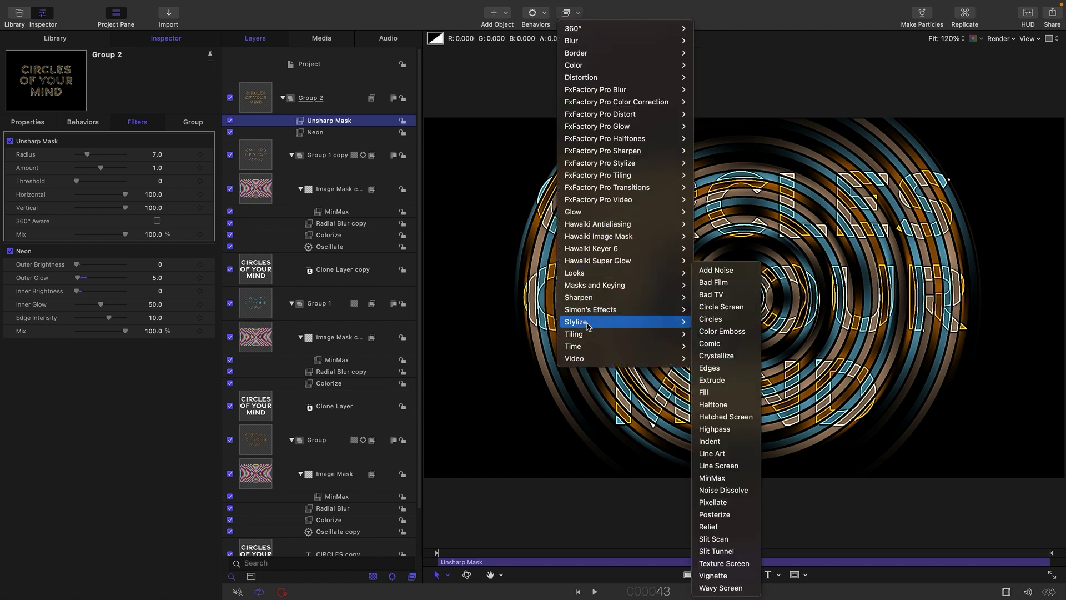
left_click(740, 270)
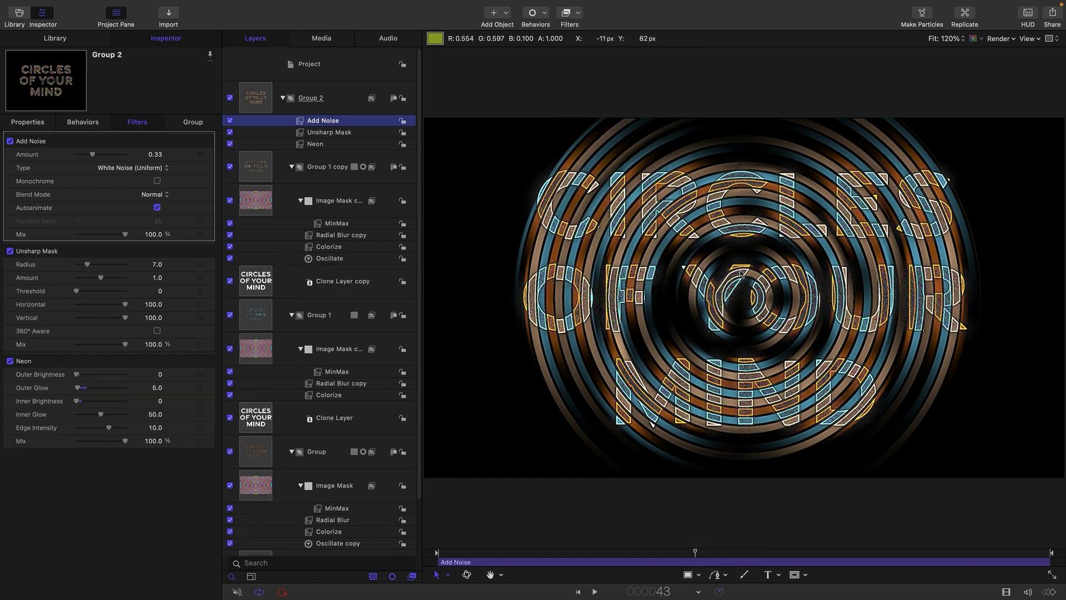
left_click_drag(92, 154, 210, 167)
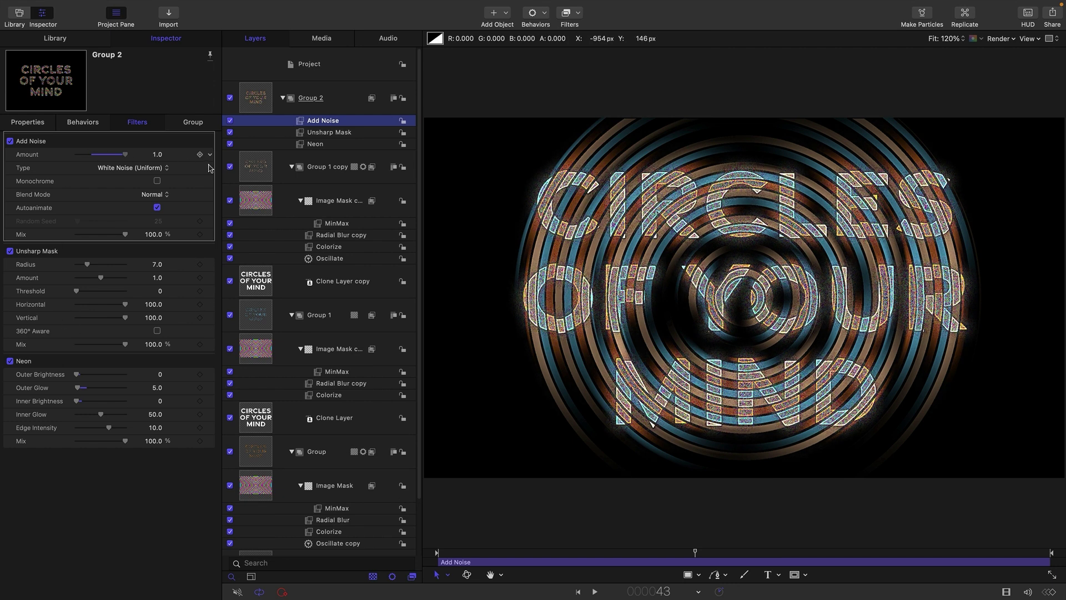
left_click(157, 208)
left_click(153, 235)
type("10")
key("Return")
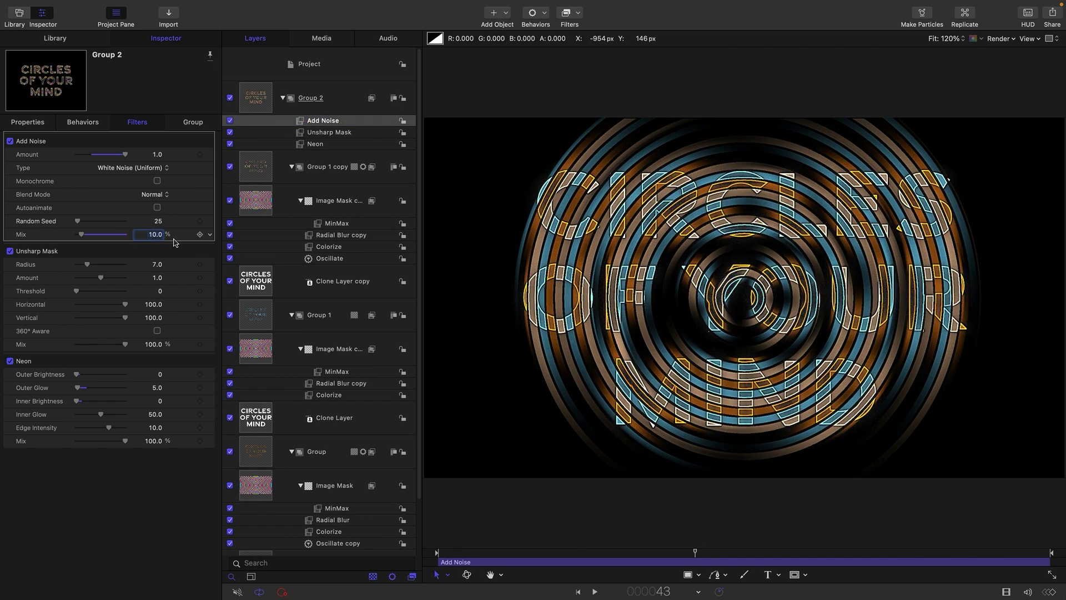
left_click_drag(85, 237, 89, 239)
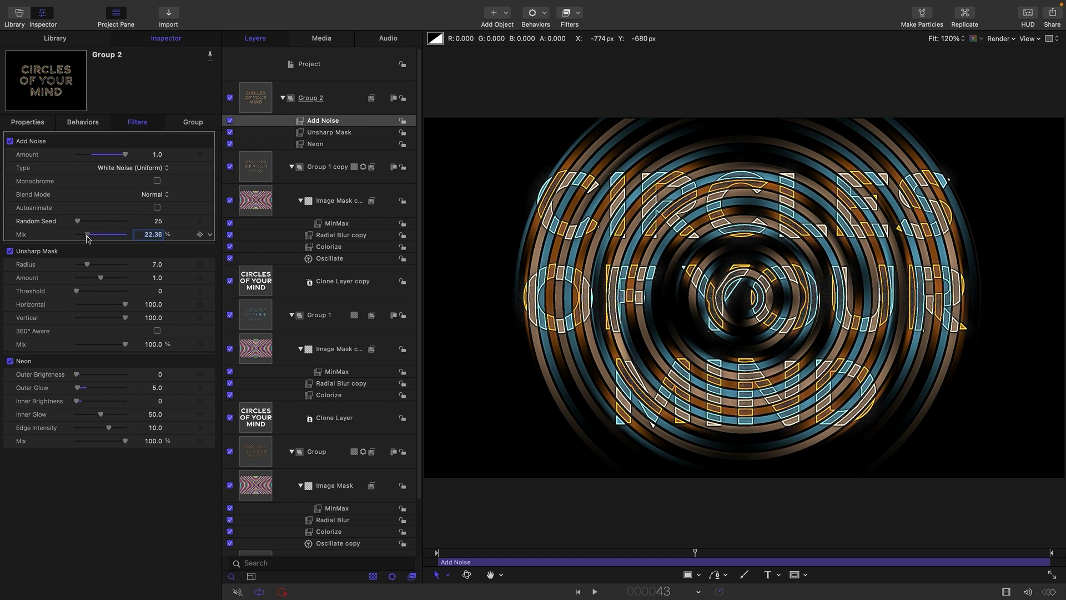
key("Left")
key("Left")
key("Left")
key("Left")
key("Left")
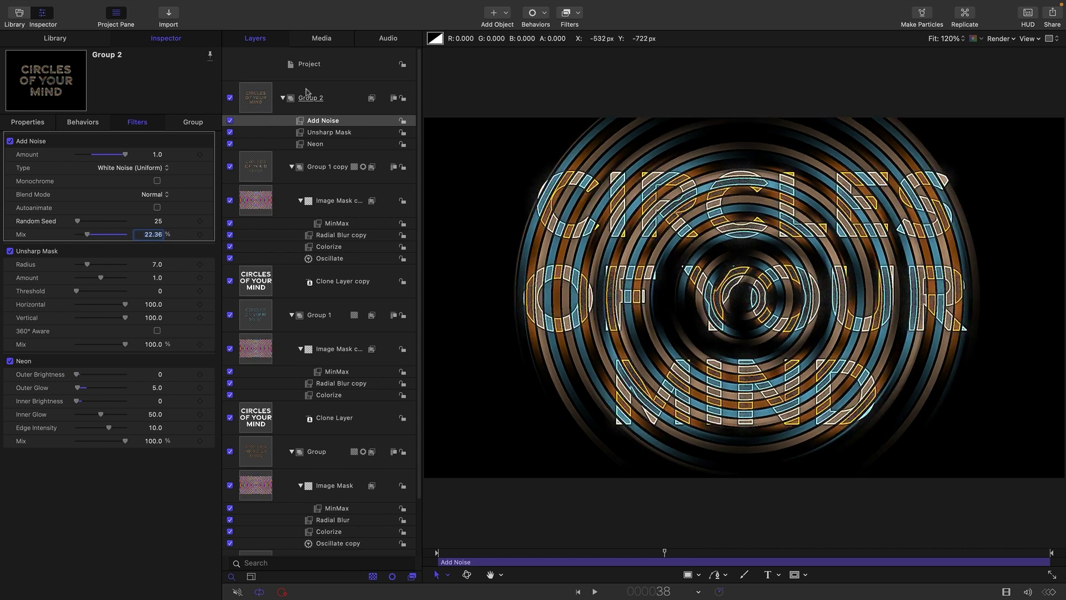
Step: Apply a Circle Screen filter to Group 2 and set its Mix to 30%
left_click(580, 13)
left_click(564, 120)
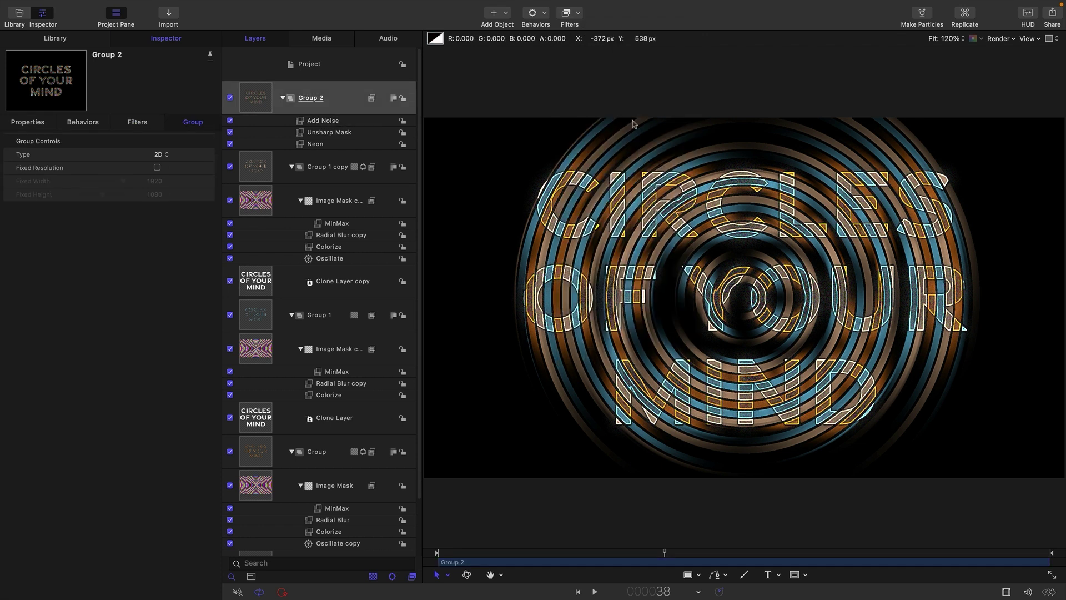
left_click(578, 13)
mouse_move(617, 327)
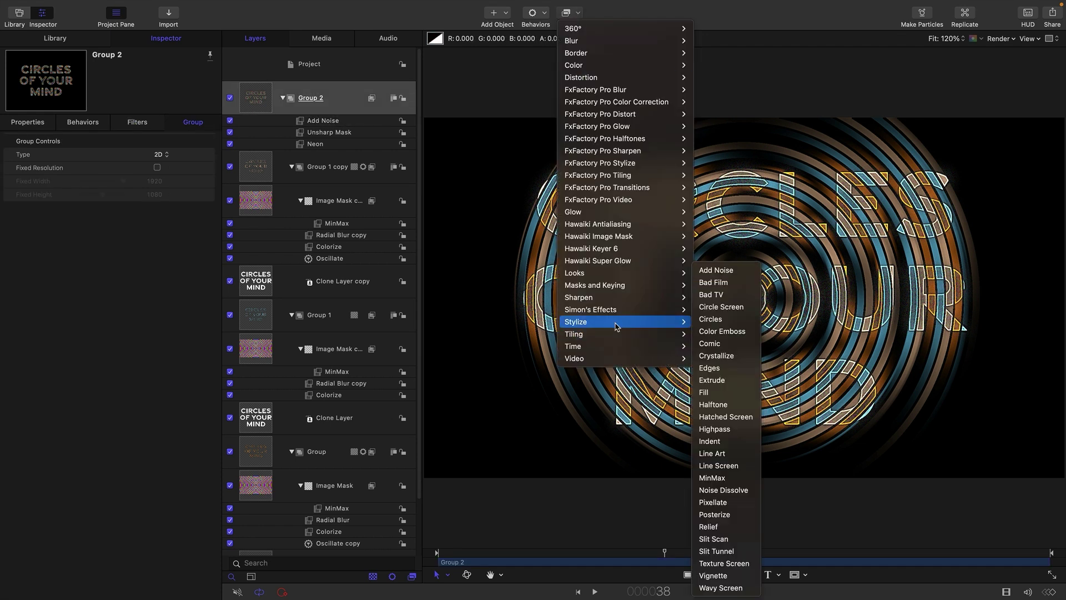
left_click(720, 307)
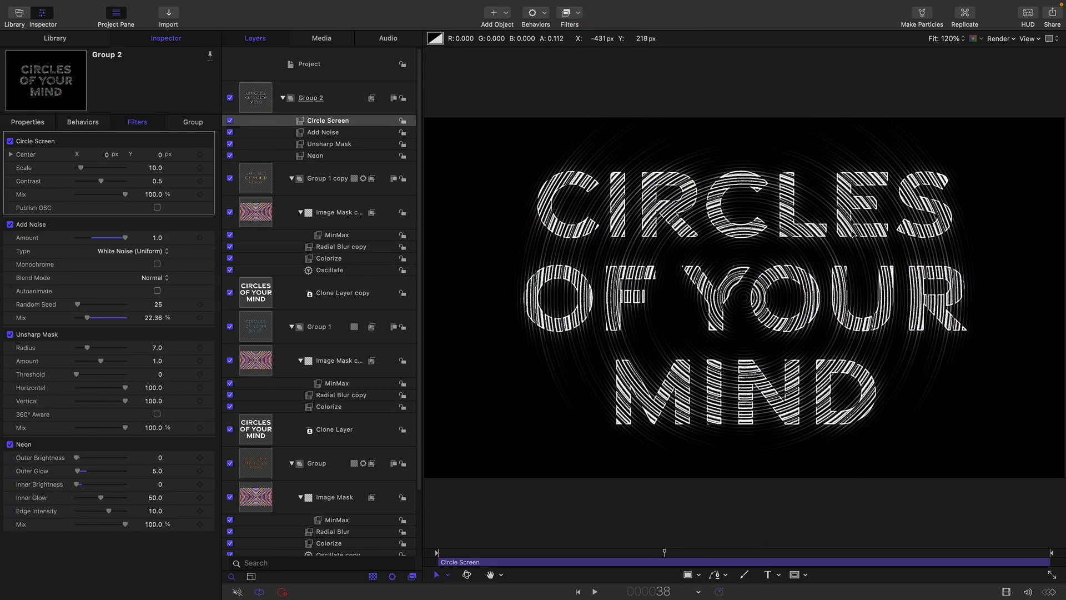
left_click(149, 195)
type("20")
key("Return")
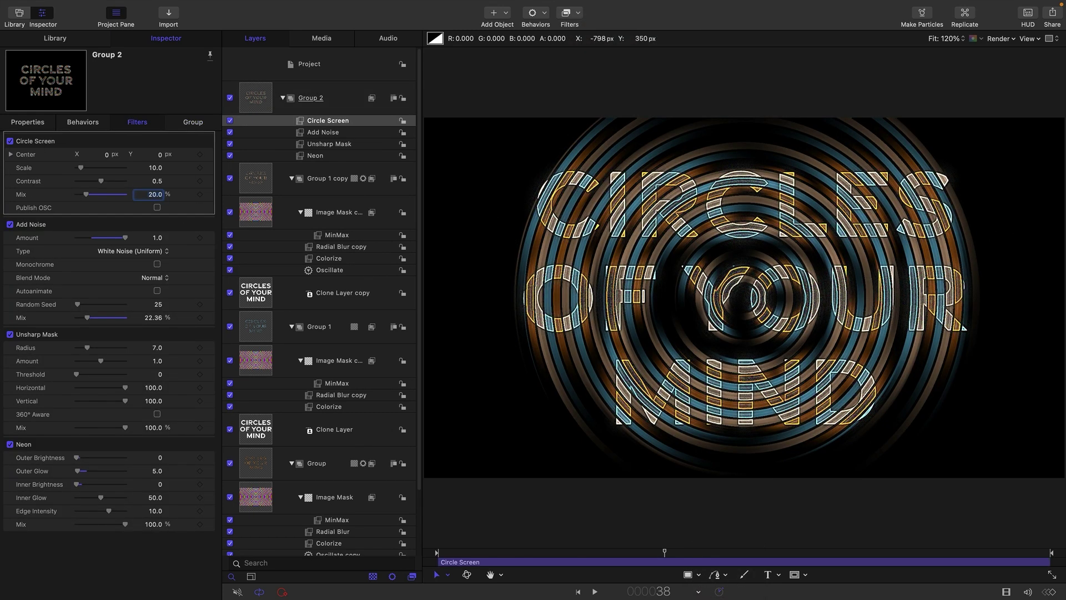
type("30")
key("Return")
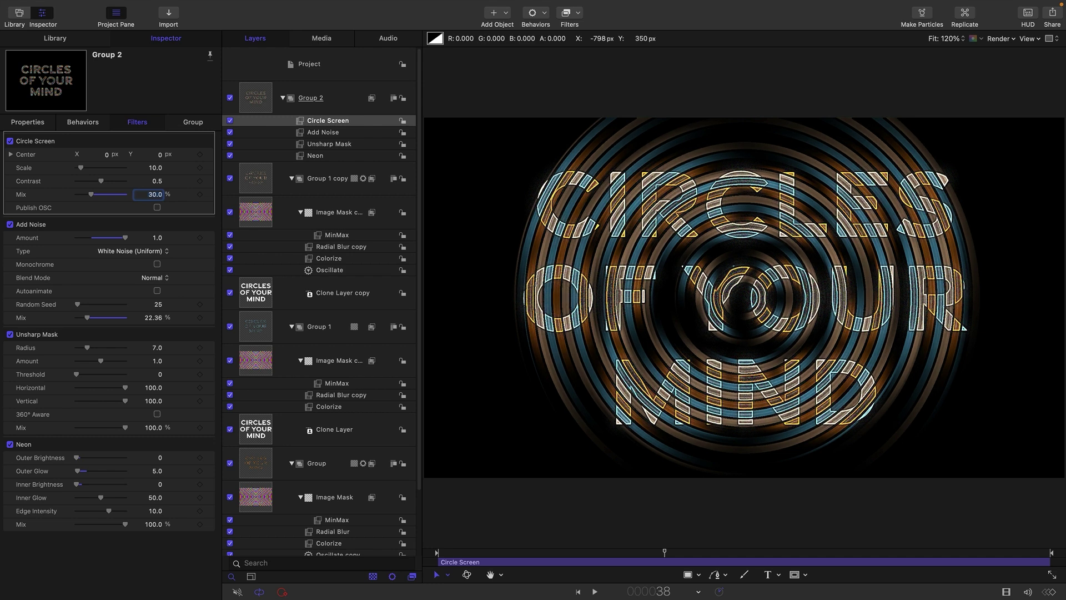
Step: Play the animation, toggling Circle Screen off and on to compare
left_click(596, 592)
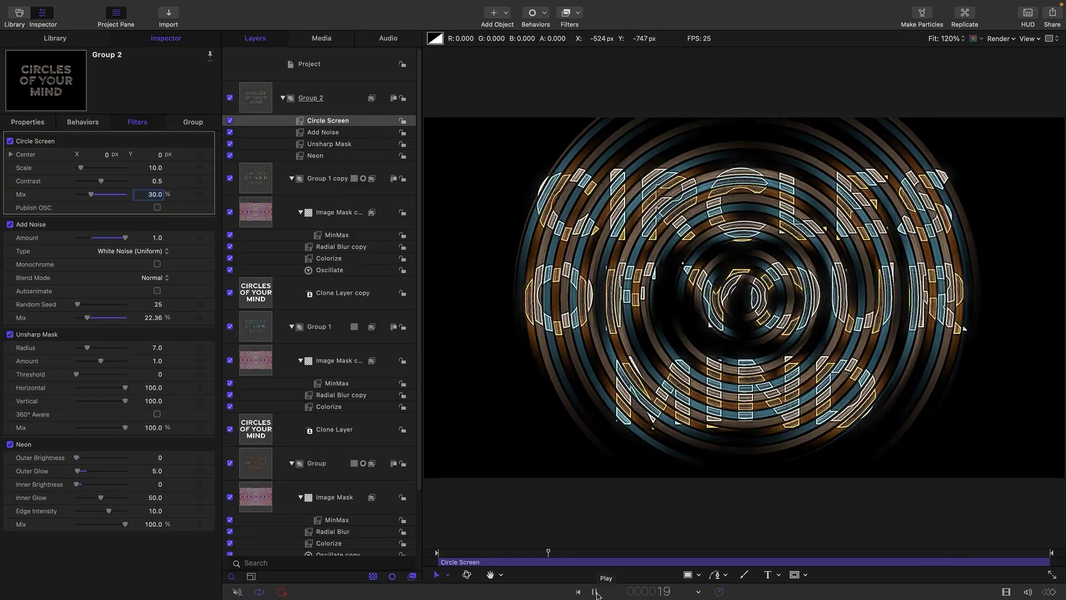
left_click(229, 120)
left_click(230, 121)
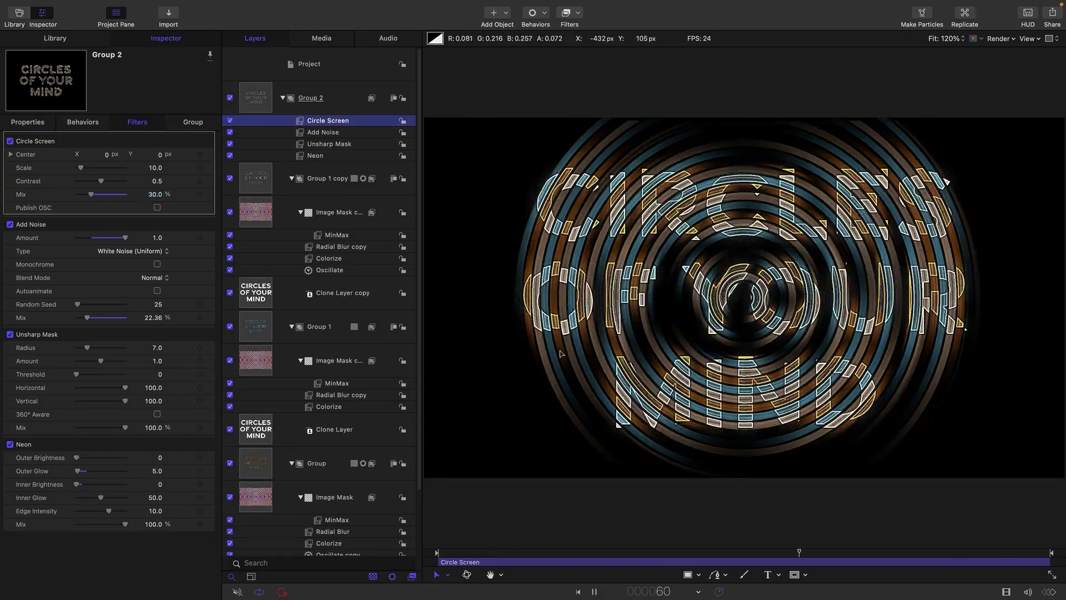
left_click(595, 592)
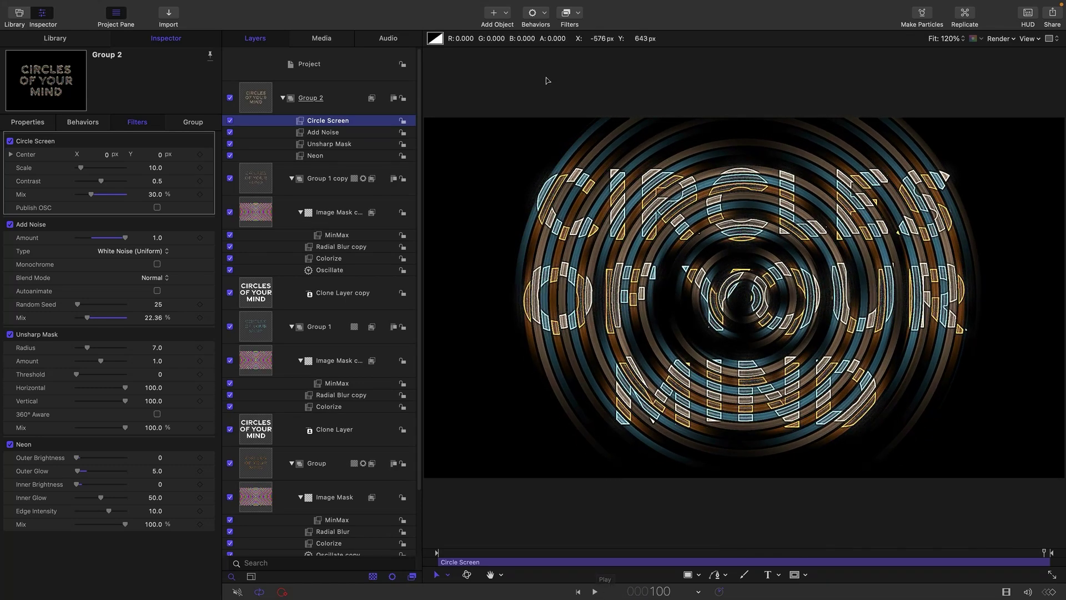
Step: Add a Zoom Blur to Group 2 with Amount 10 and Mix 5%
left_click(578, 13)
mouse_move(582, 47)
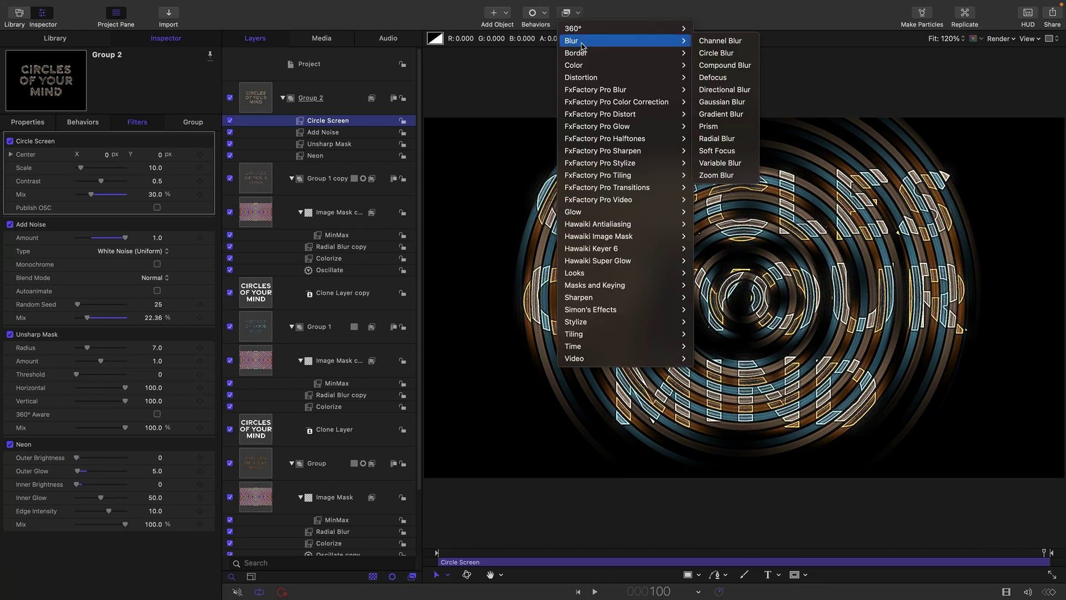
left_click(716, 174)
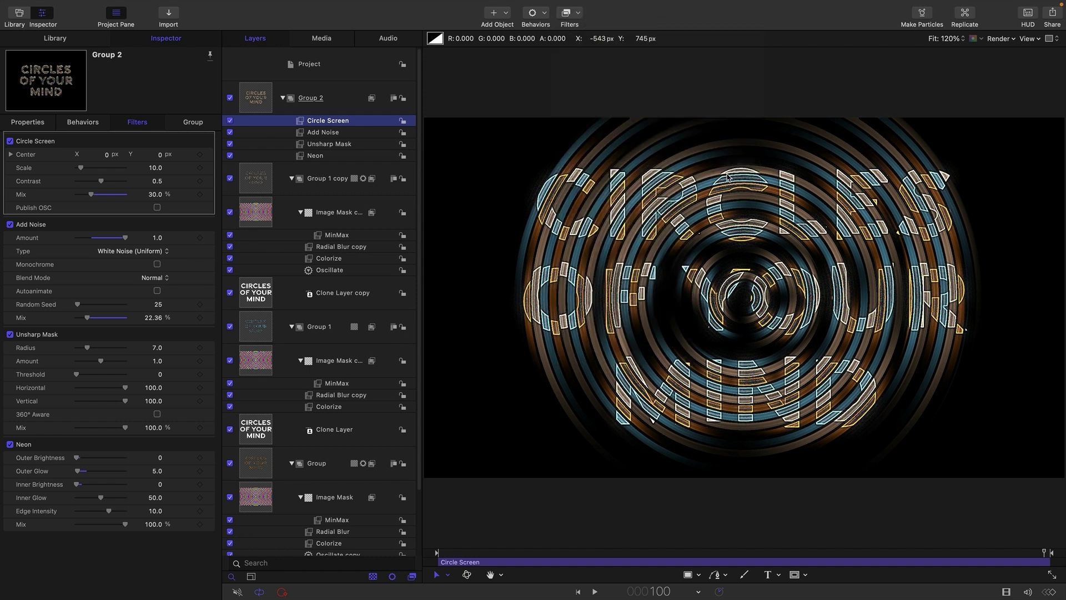
left_click(157, 168)
type("10")
key("Return")
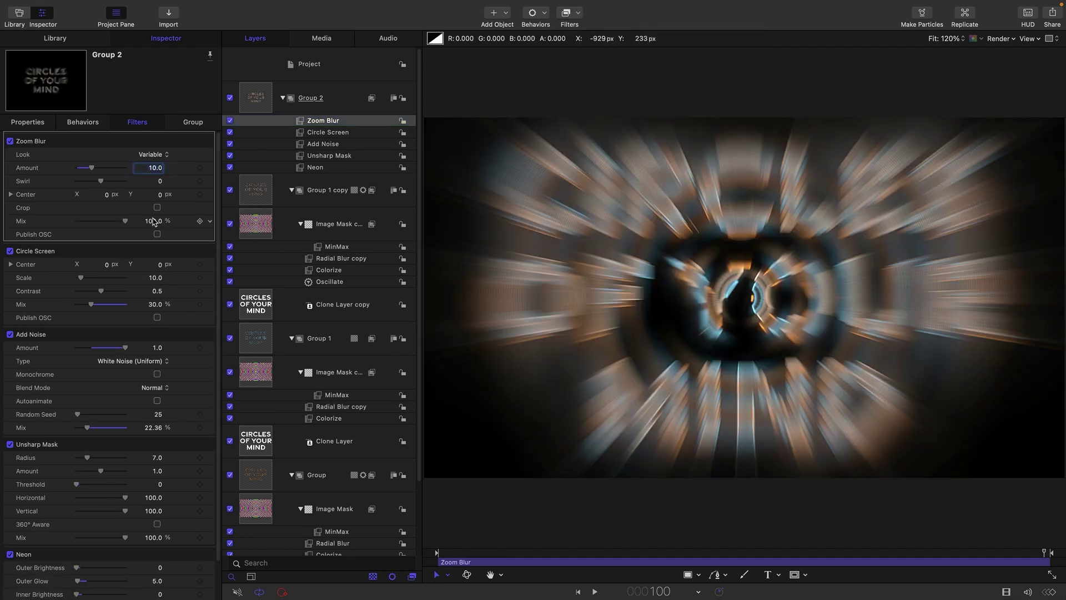
left_click(153, 221)
type("5")
key("Return")
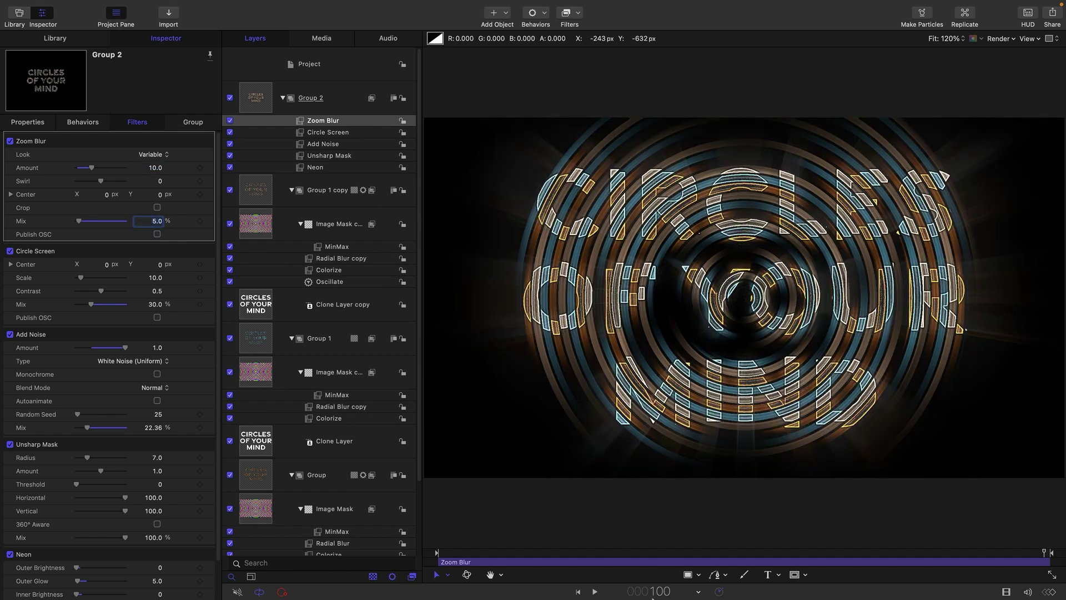
Step: Preview the blur and move Add Noise to the top of Group 2's filters
left_click(594, 591)
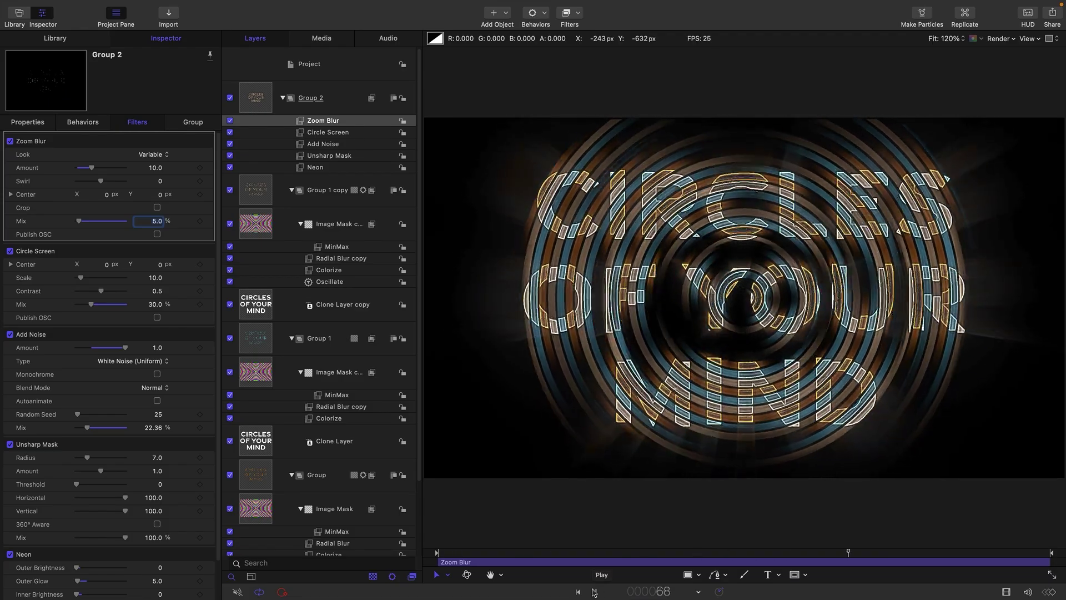
left_click(594, 592)
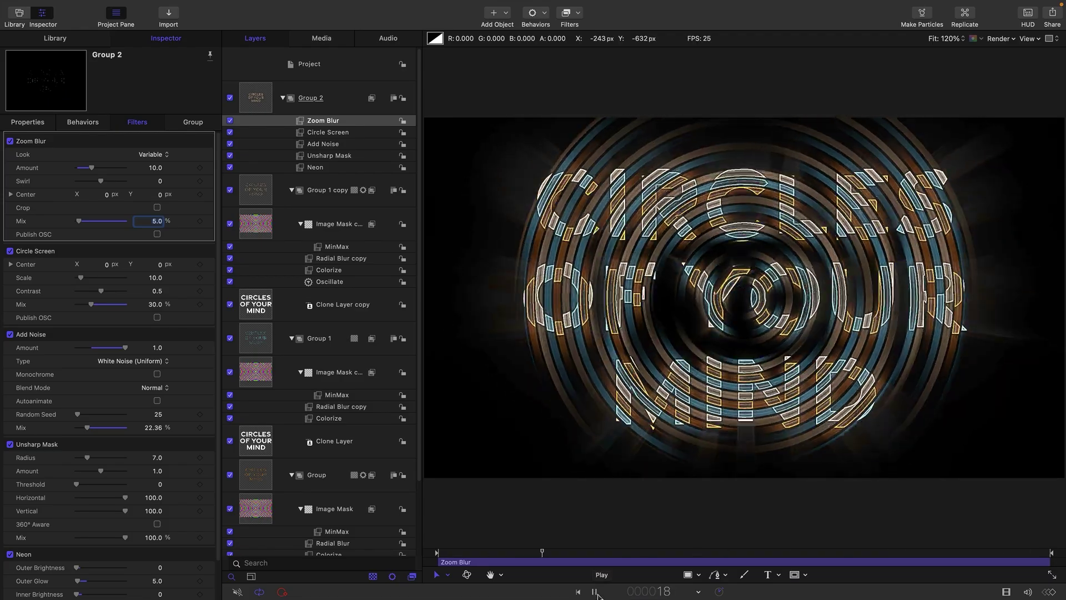
left_click_drag(322, 143, 309, 118)
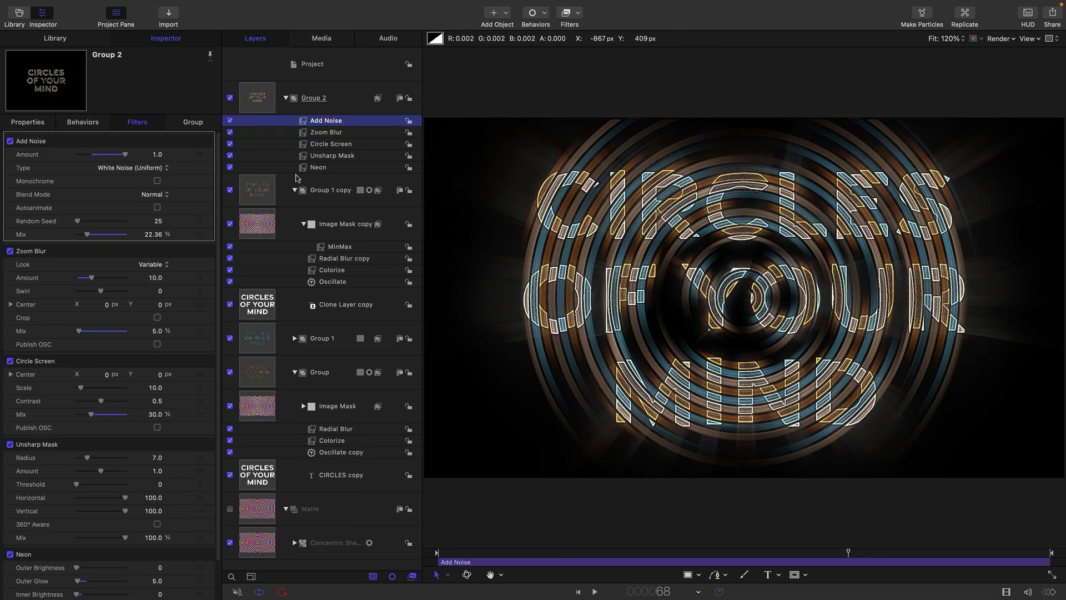
Step: Drag Circle Screen's Mix to 100% and preview the black-and-white ring stripes
left_click(330, 146)
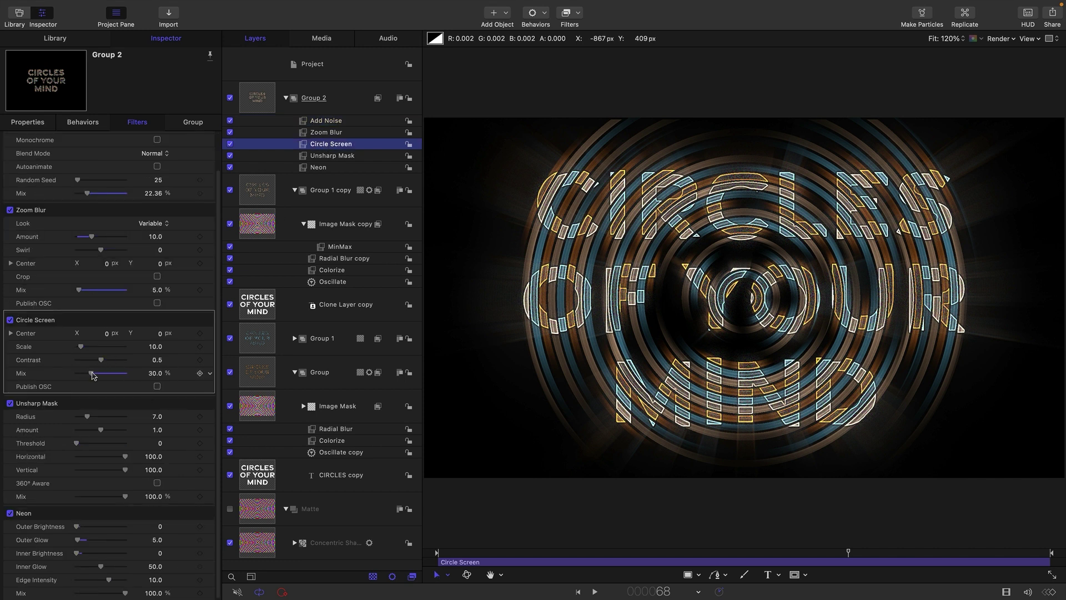
left_click_drag(92, 375, 150, 380)
left_click(594, 592)
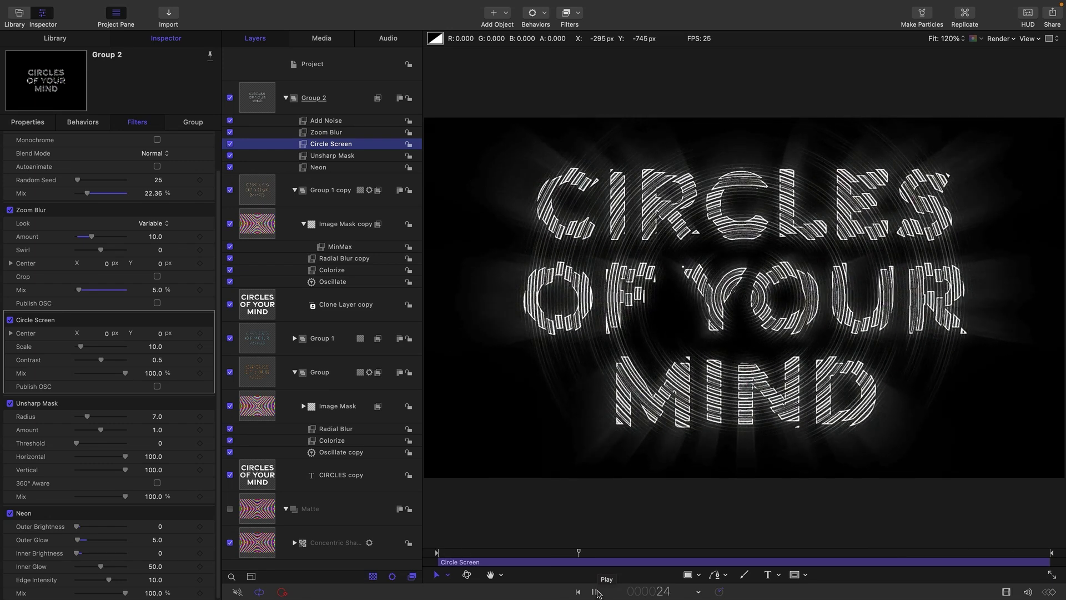
key("space")
key("Up")
key("Up")
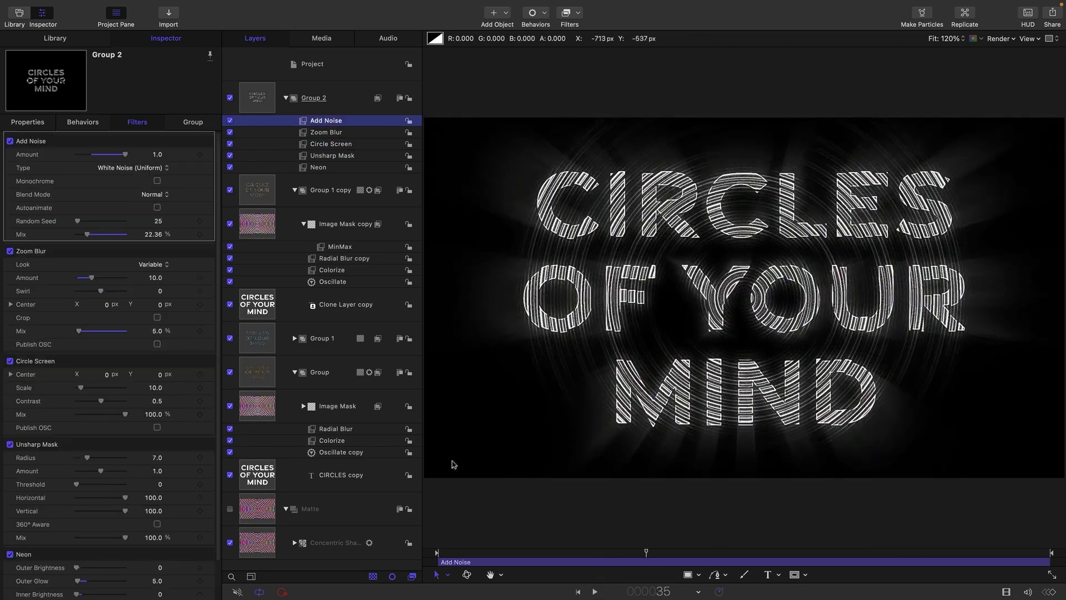
Step: Replace 'OF YOUR MIND' in the CIRCLES copy title with 'Within' and 'Circles' on separate lines
left_click(264, 477)
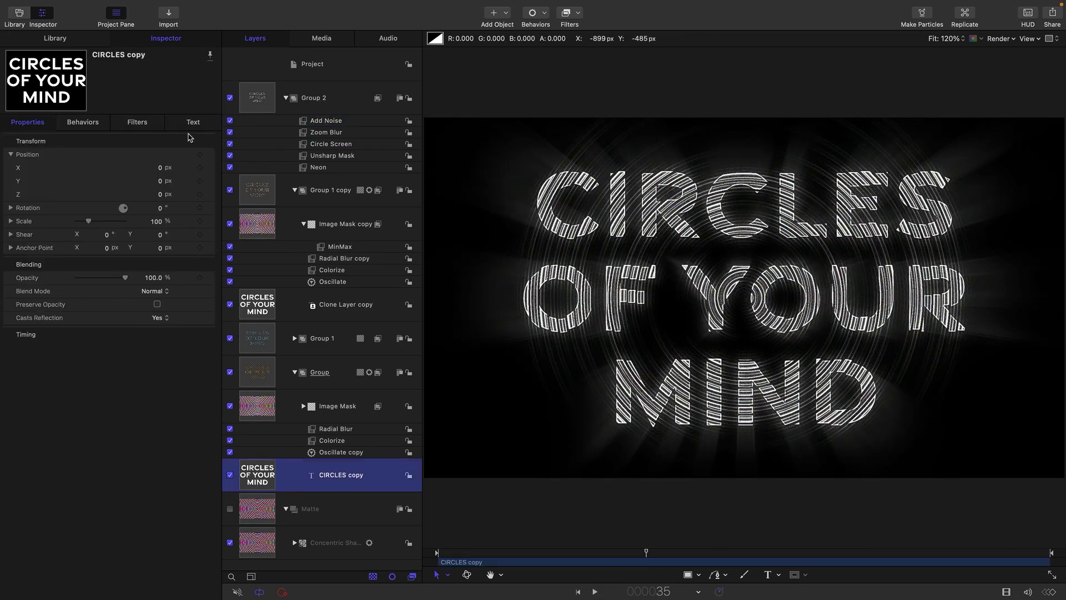
left_click(195, 123)
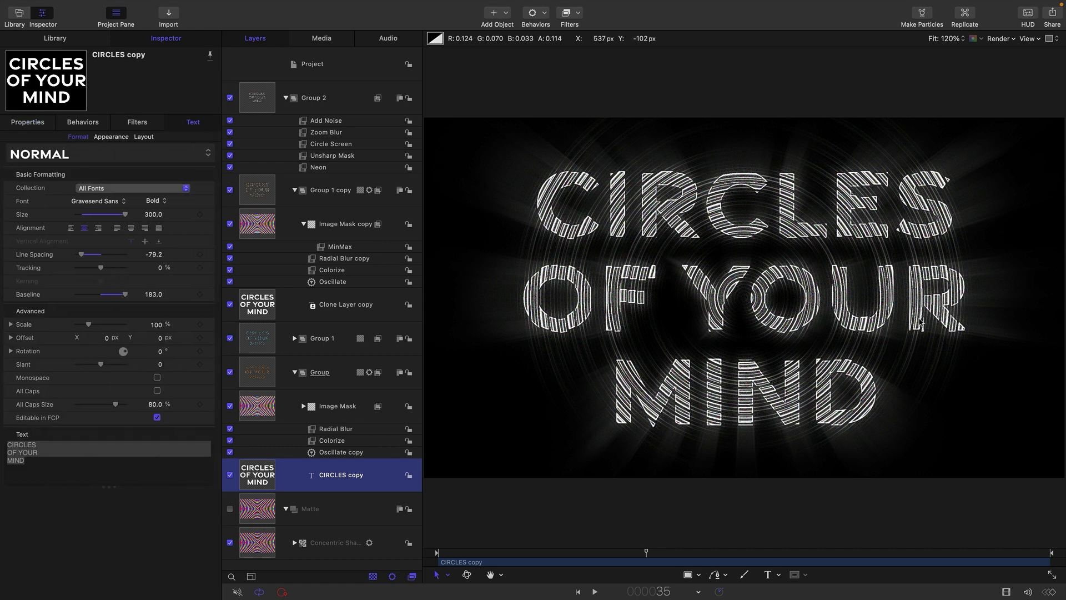
left_click(47, 469)
left_click_drag(43, 465, 1, 452)
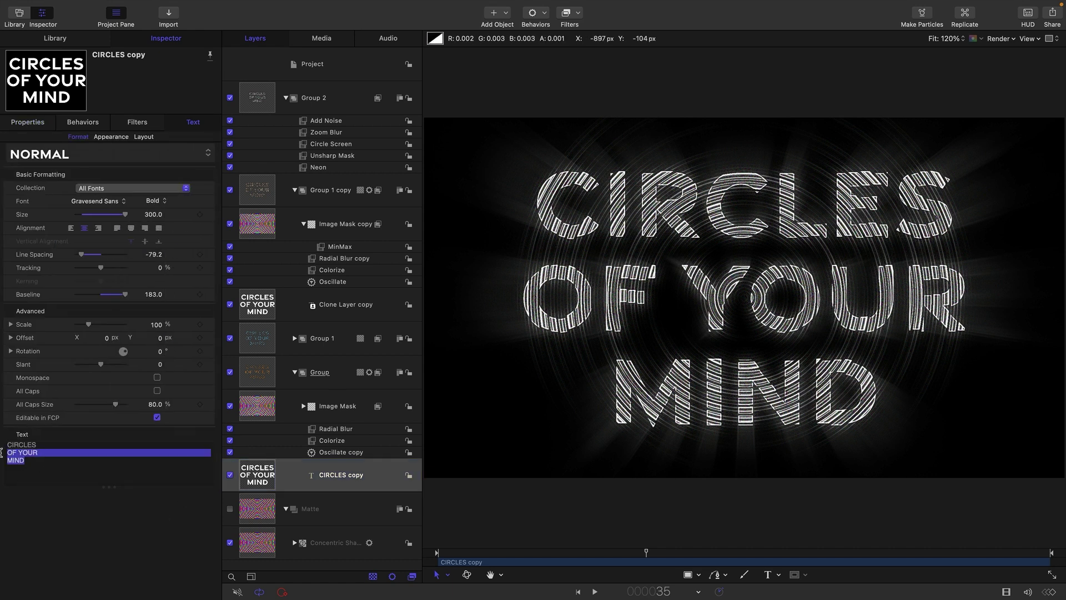
type("within")
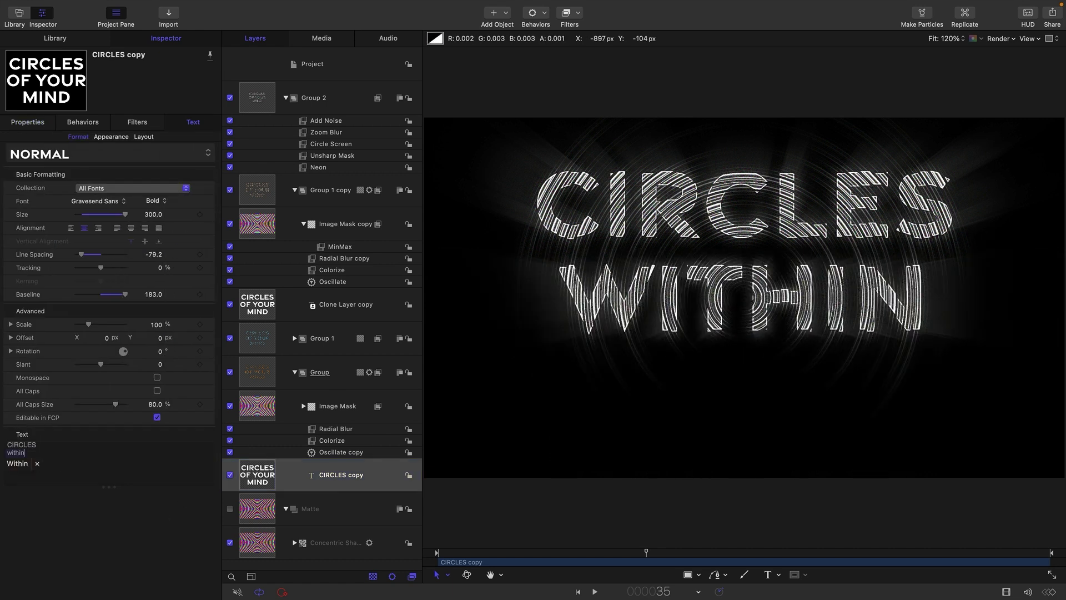
key("Return")
type("circles")
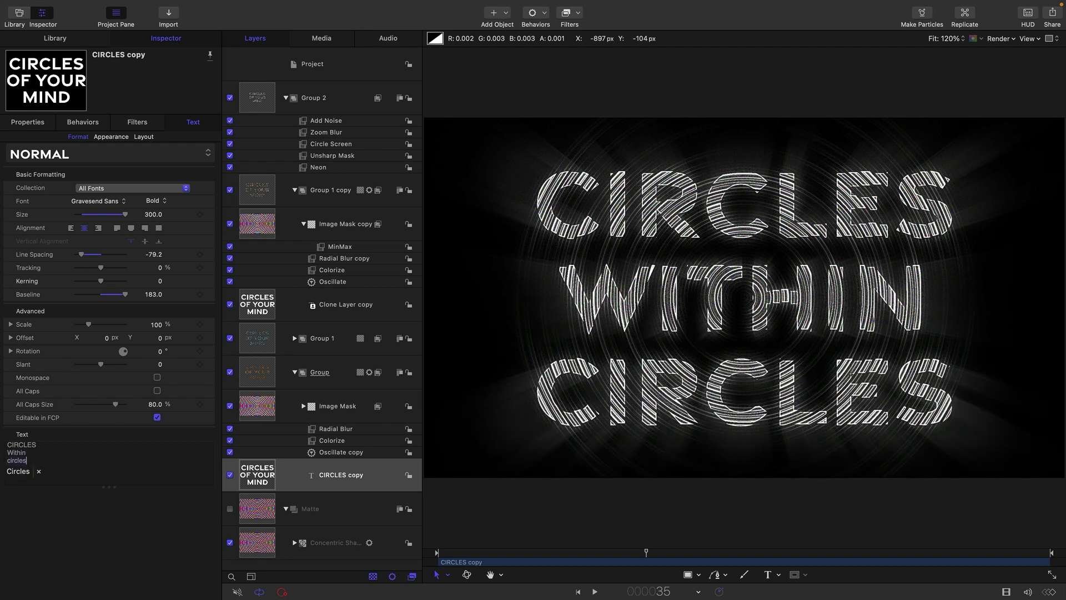
left_click_drag(645, 552, 982, 557)
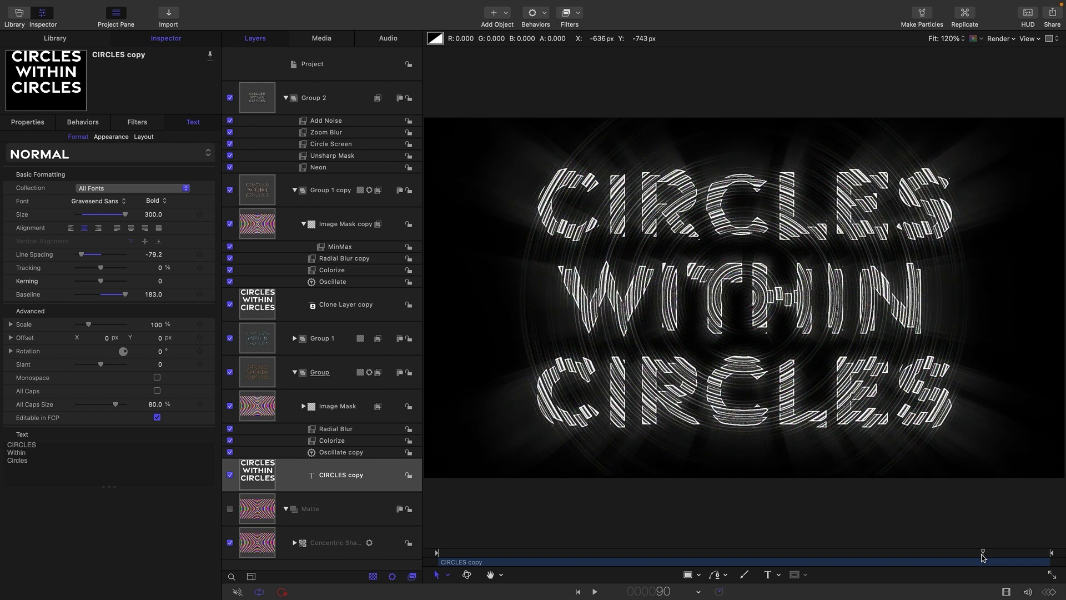
left_click(258, 483)
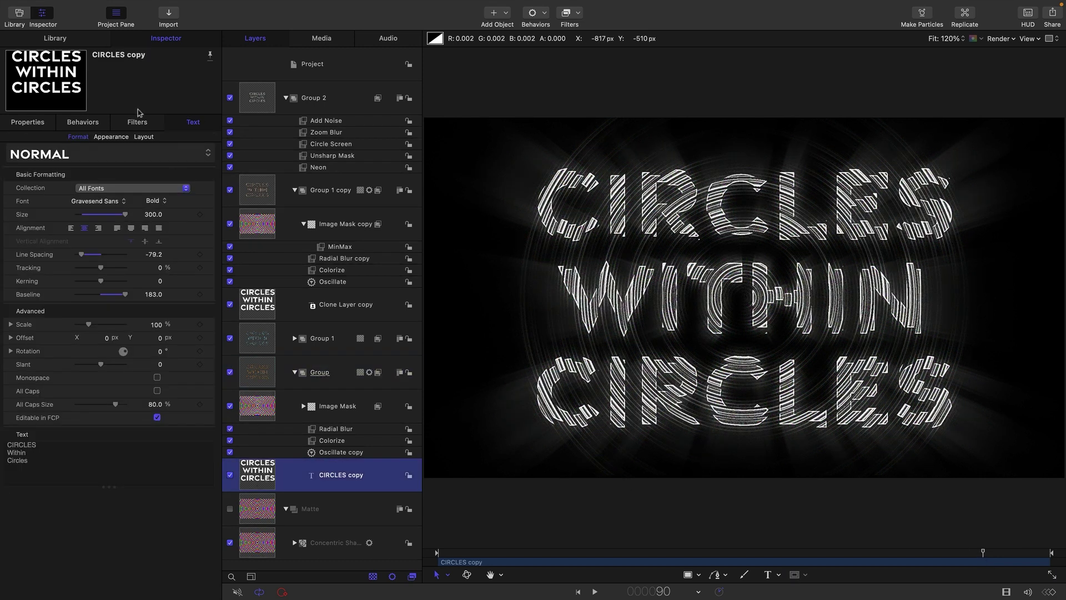
Step: Keyframe the title's Rotation at 0° on frame 90 and 180° on frame 100
left_click(31, 121)
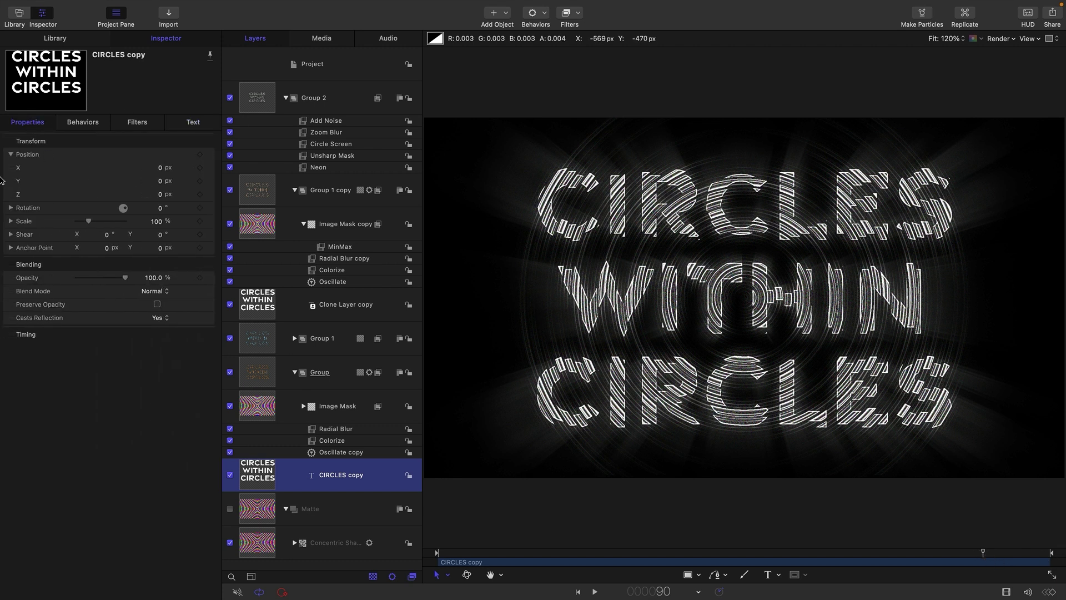
left_click(200, 208)
left_click(1044, 551)
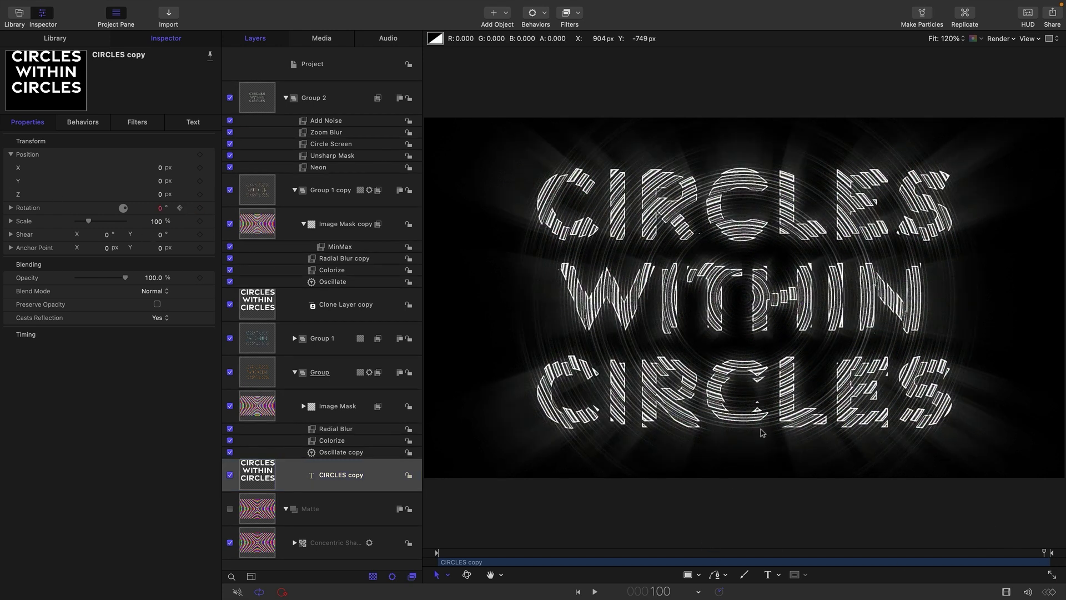
left_click(160, 209)
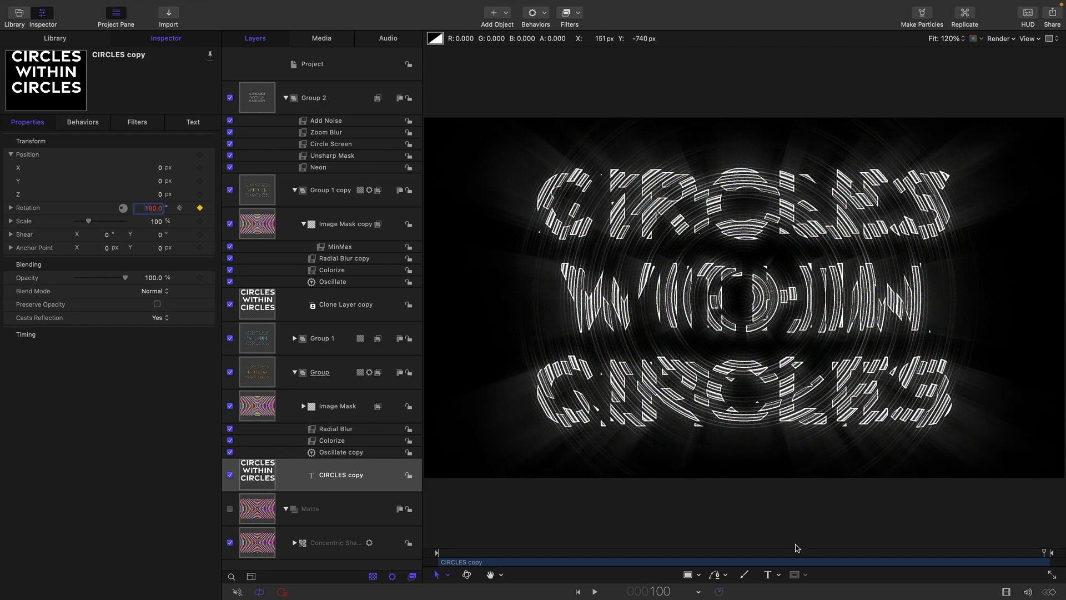
Step: Preview the rotation from frame 62, then check it at frame 99
left_click(811, 552)
key("space")
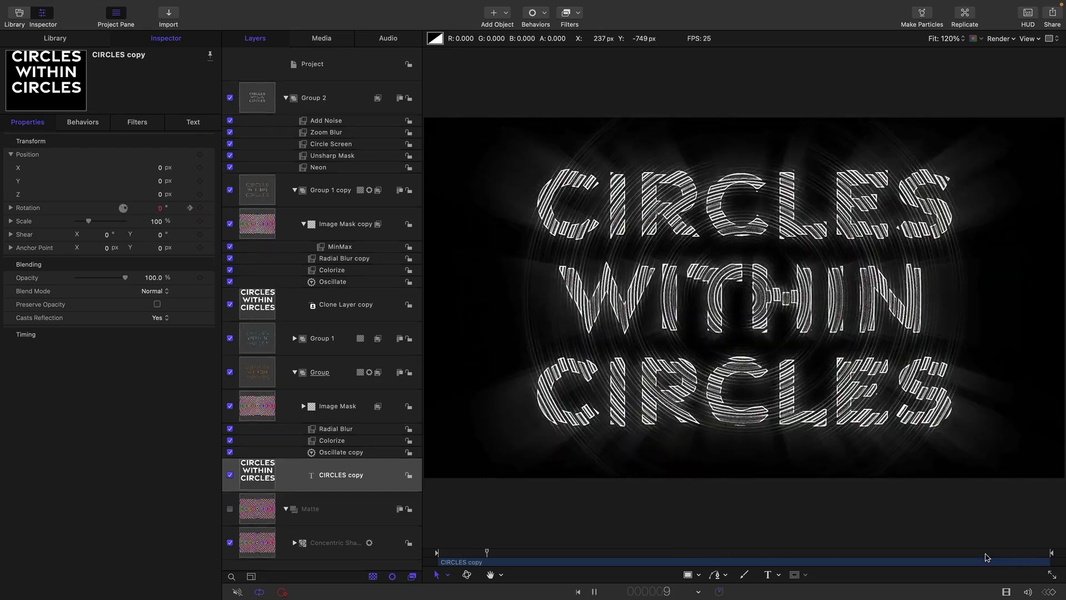
key("space")
left_click(1038, 553)
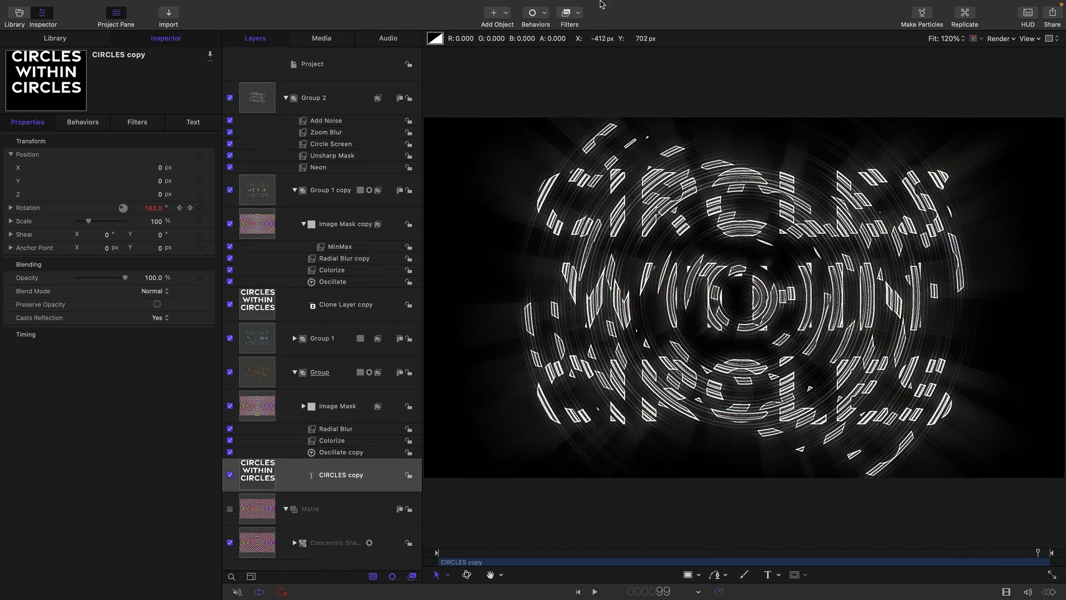